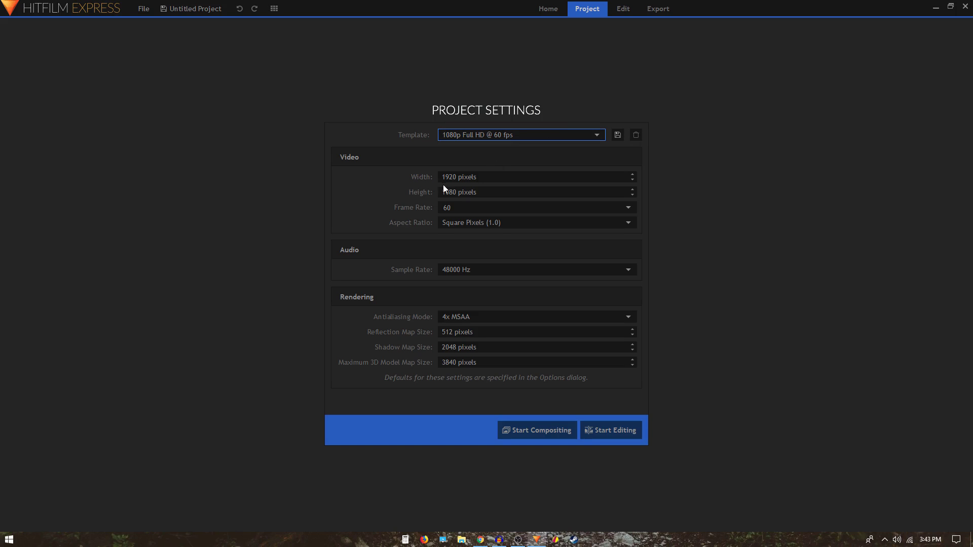
- Set the project's video size to 1080 pixels wide and 1920 pixels high
key(Tab)
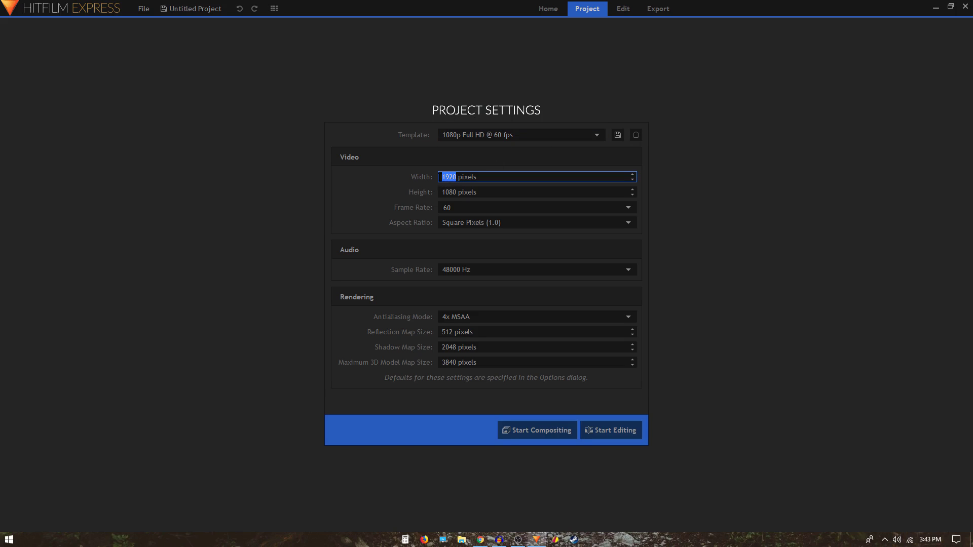
text(1080)
key(Tab)
text(1920)
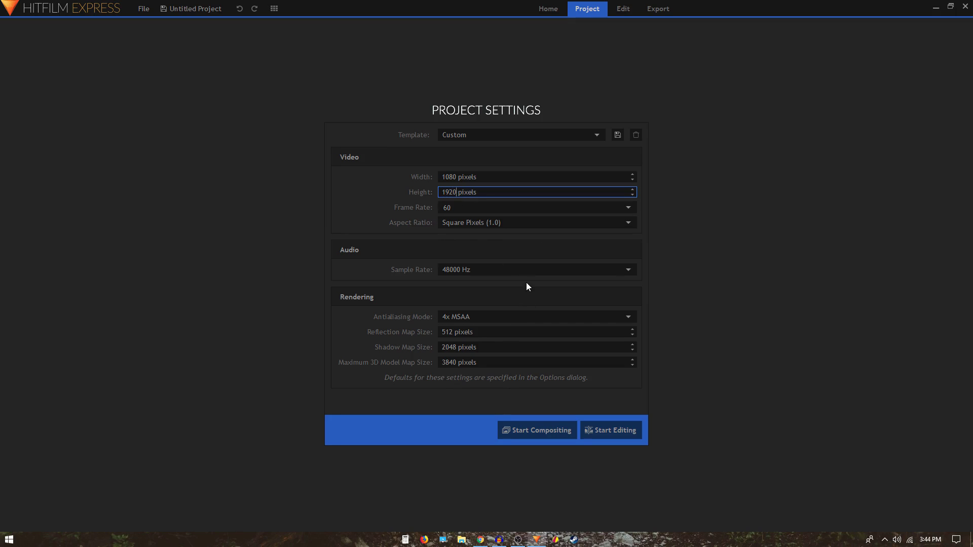
- Save the project settings as a new template named "Instagram story"
click(619, 135)
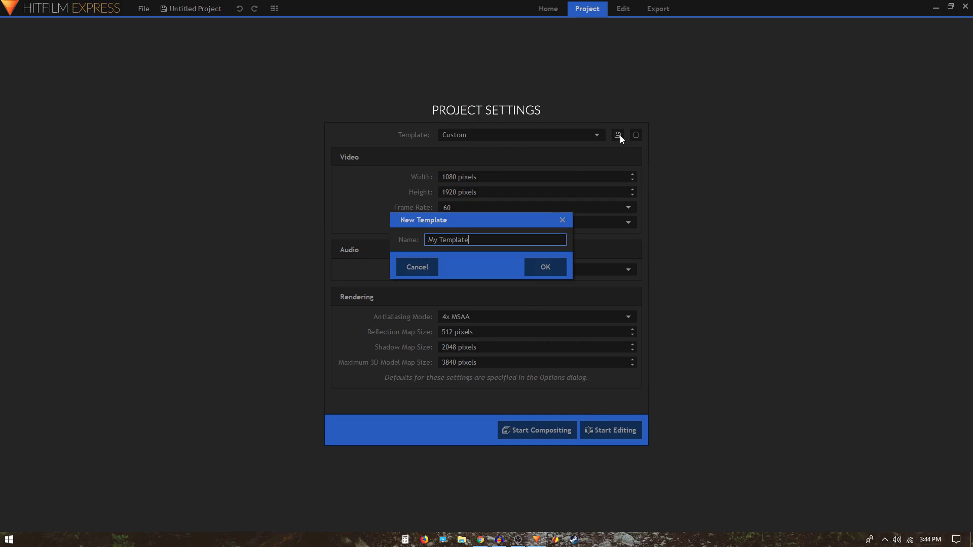
drag(468, 240, 407, 234)
text(Instagram story)
key(Return)
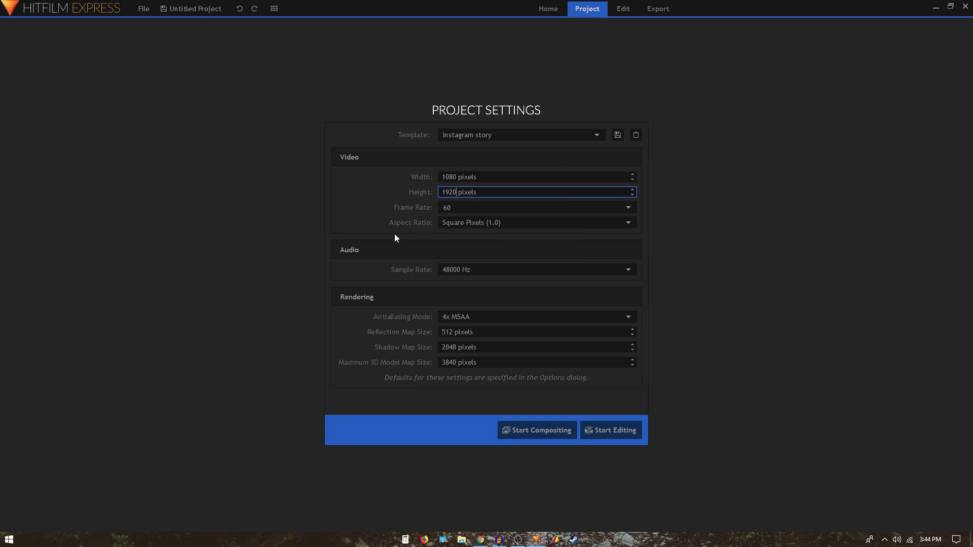
- Start compositing with these settings, then name the composite shot "main" and set its duration to 00:00:10:00
click(552, 431)
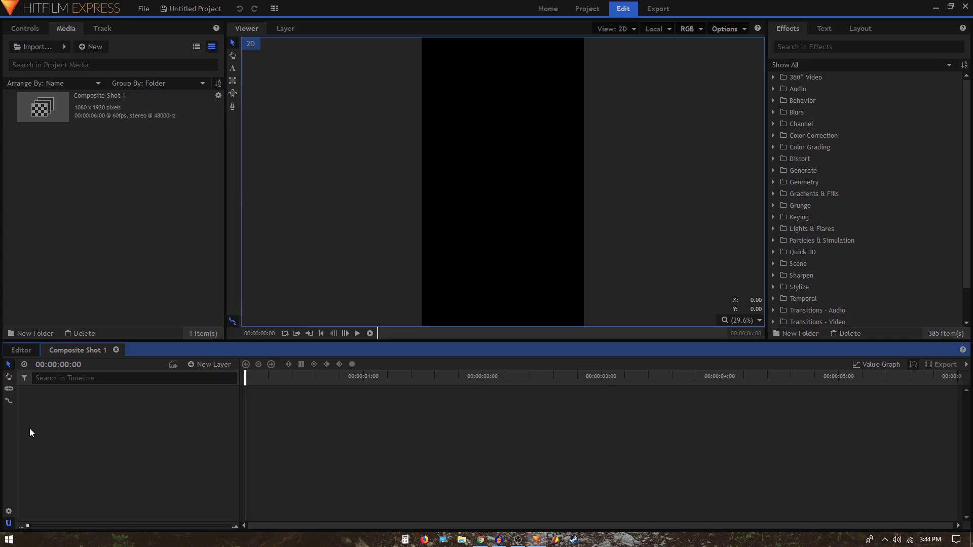
click(9, 513)
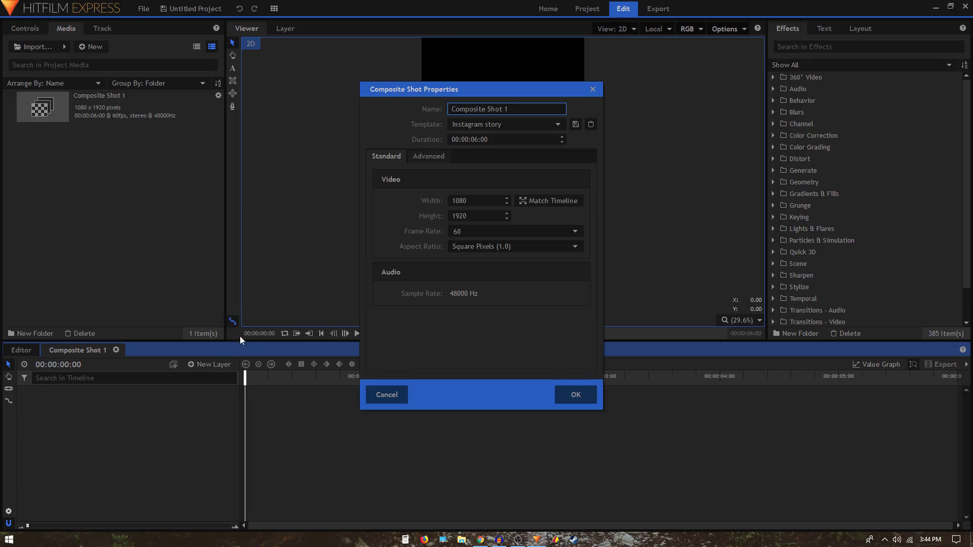
drag(522, 109, 413, 112)
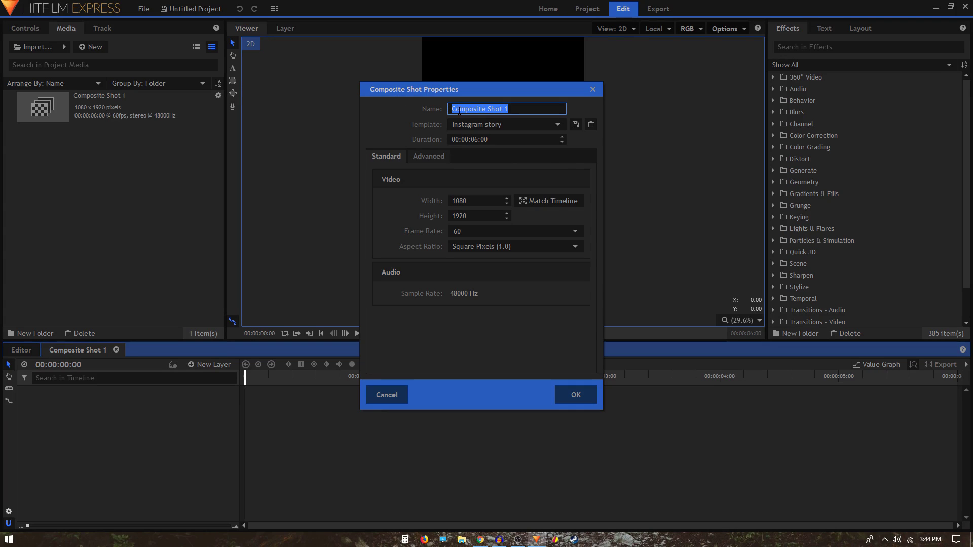
text(main)
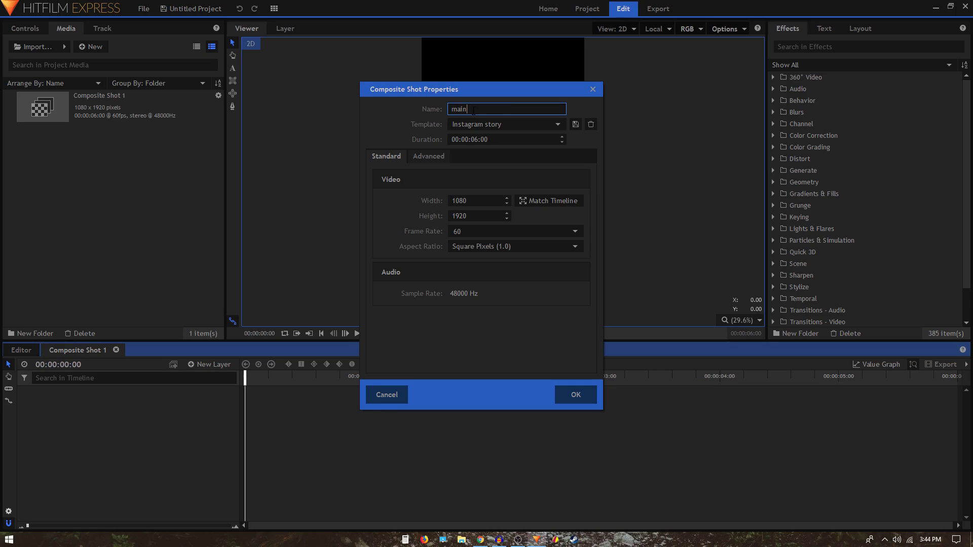
click(474, 139)
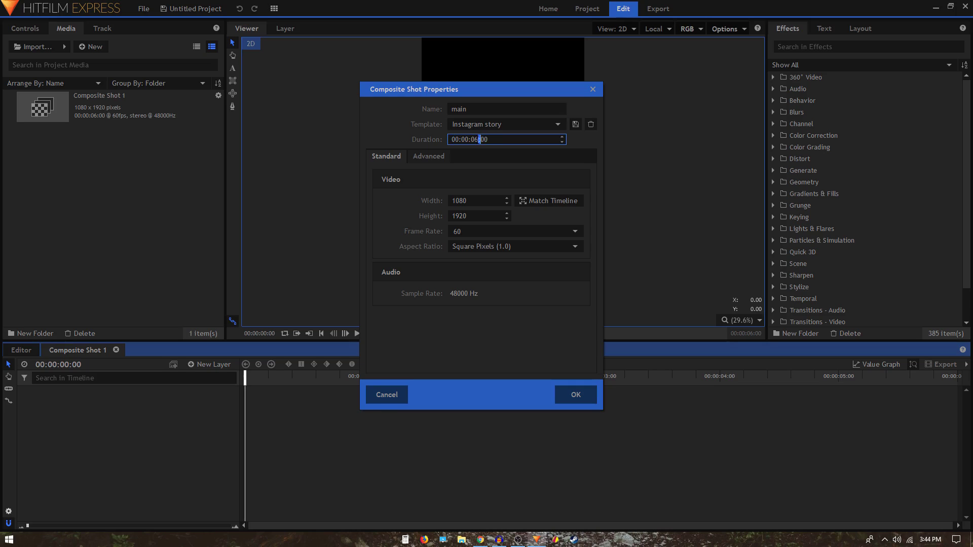
text(1)
key(Return)
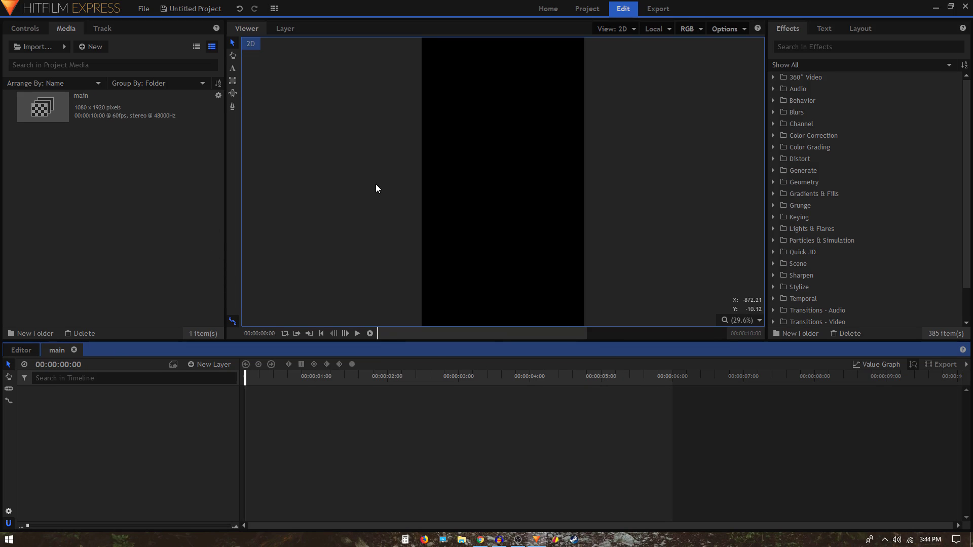
- Create a 1080 x 1920 plane layer named "bg" with the dark purple color #210032
scroll(375, 184, down, 2)
key(h)
drag(380, 172, 396, 169)
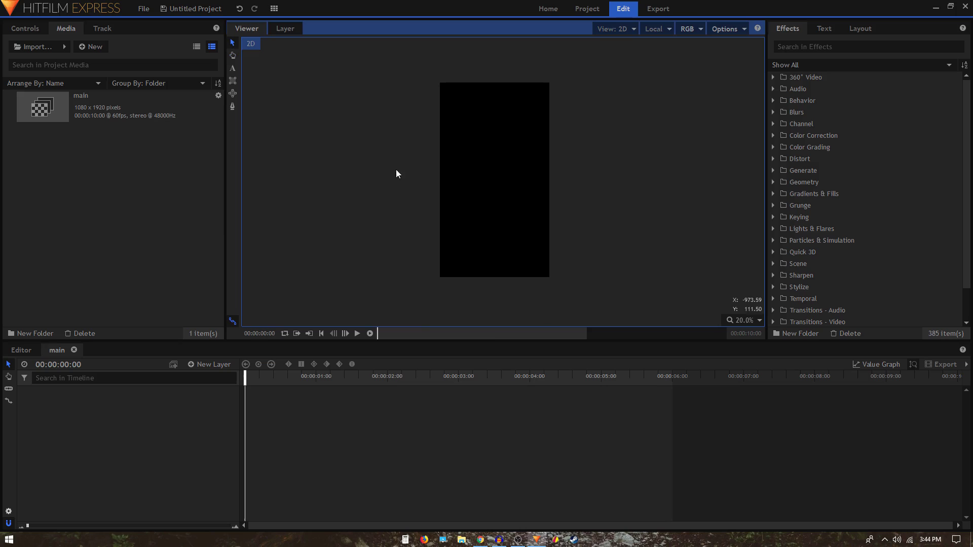
click(220, 364)
click(201, 377)
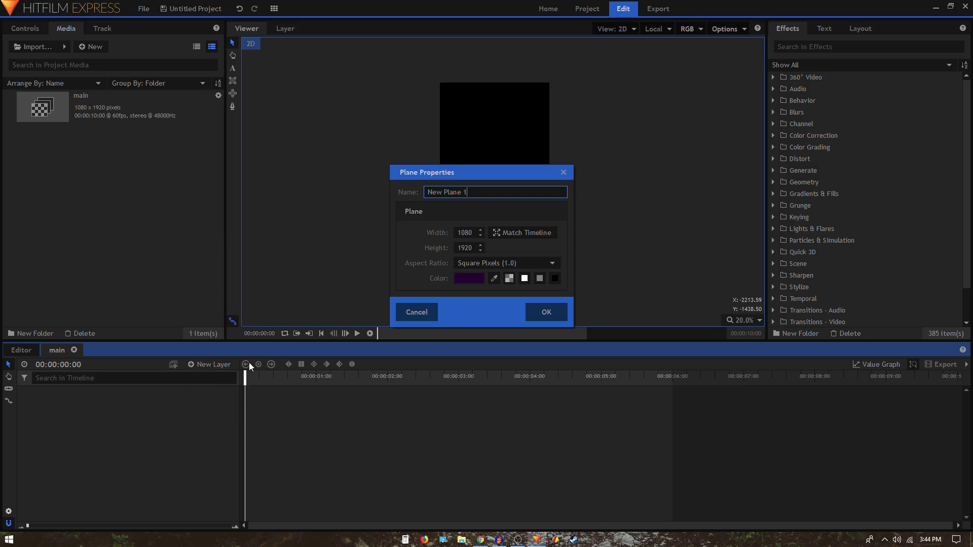
key(ctrl+a)
text(bg)
click(465, 279)
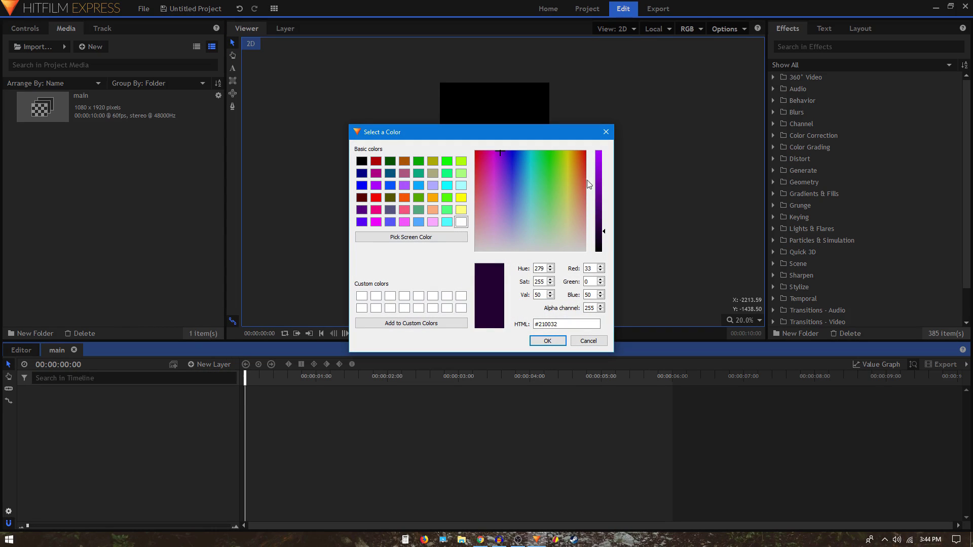
click(541, 342)
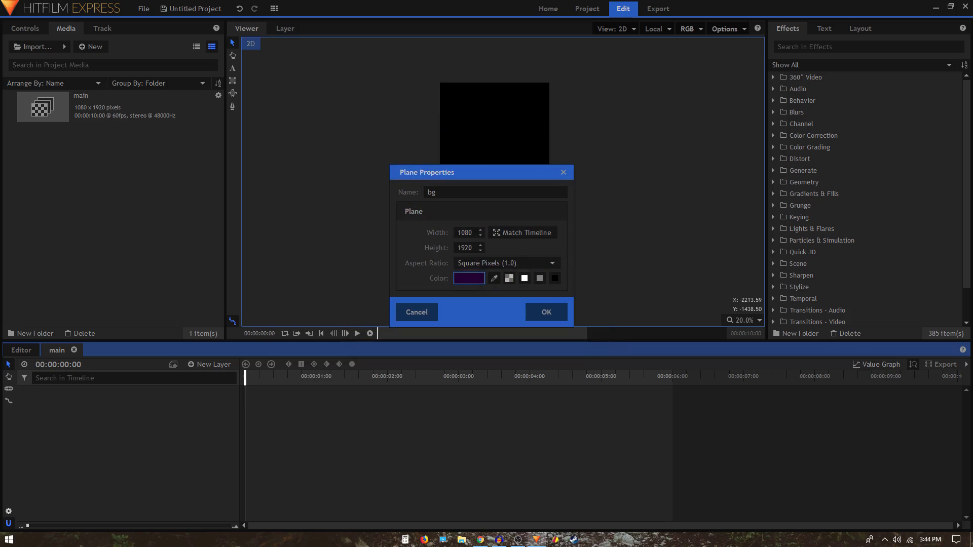
click(543, 311)
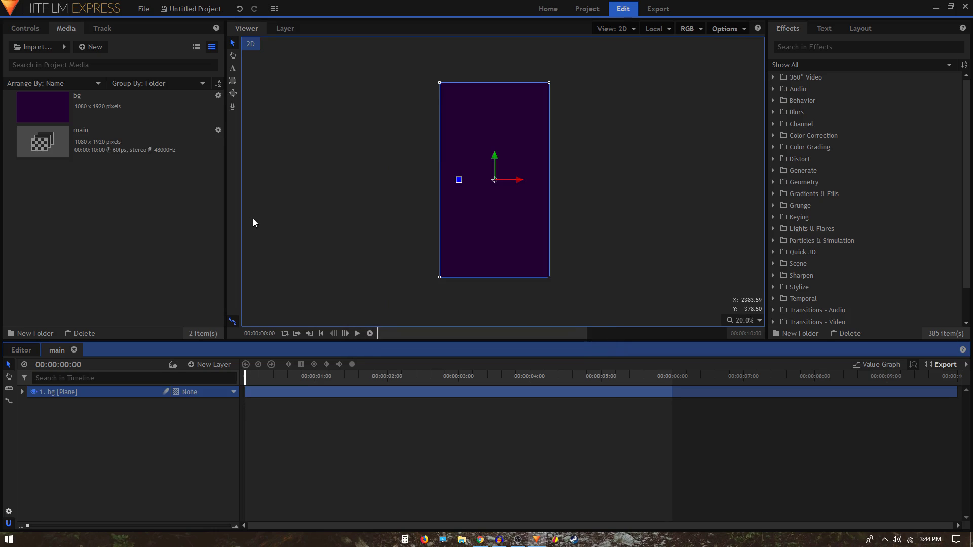
- Import the image, place it above the bg layer, and scale it down until it just covers the frame
click(72, 180)
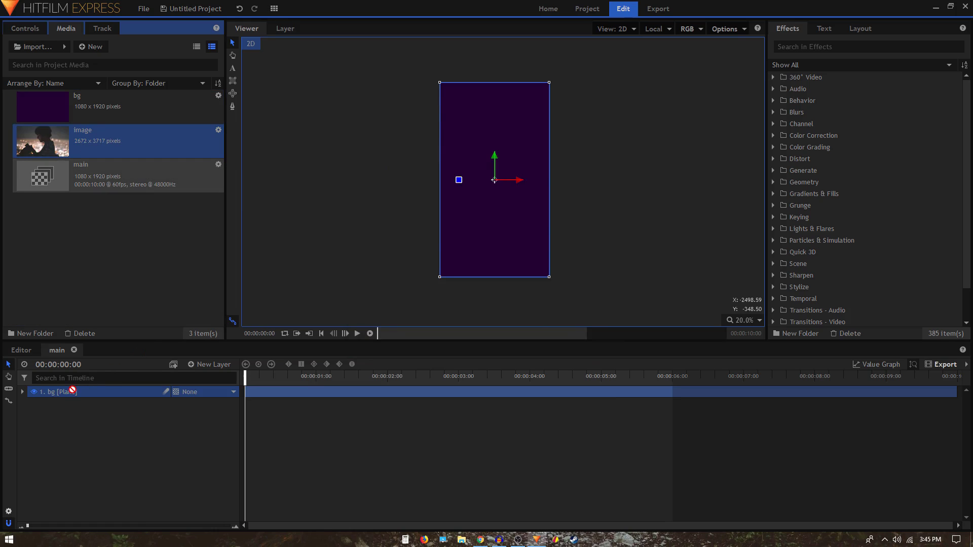
drag(51, 394, 81, 389)
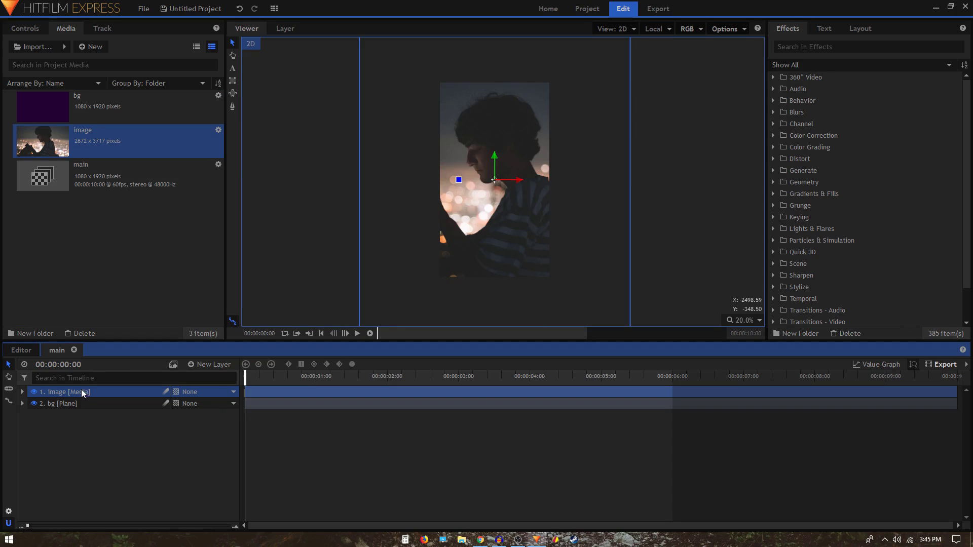
click(22, 392)
click(32, 428)
drag(197, 474, 174, 473)
click(21, 392)
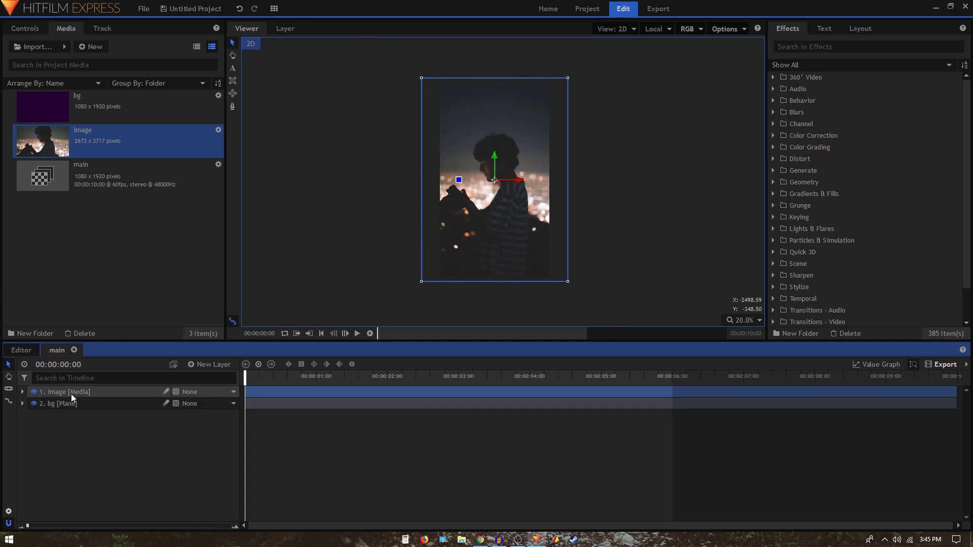
- Make the image layer a composite shot named "image placeholder" using Current Timeline properties and Move with Layer, and return to the main timeline
right_click(68, 393)
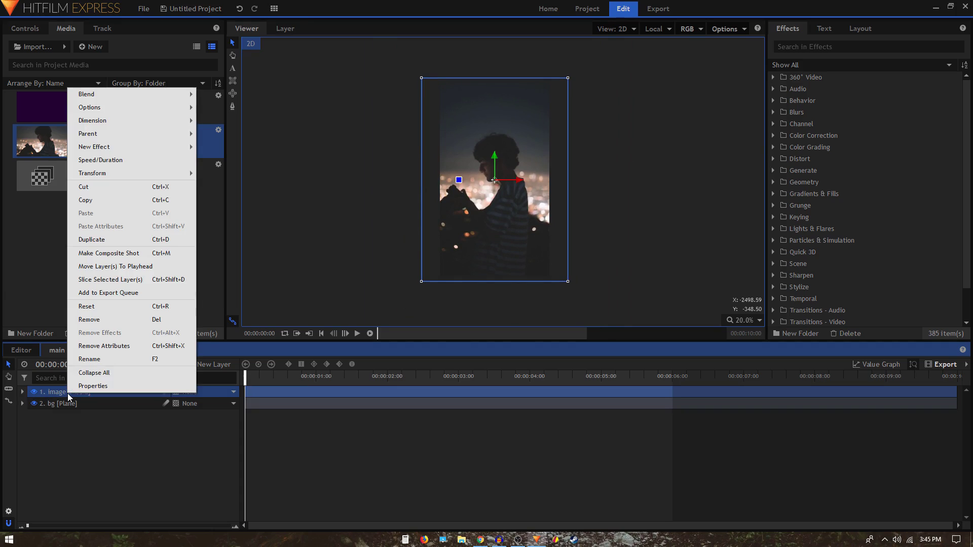
click(96, 253)
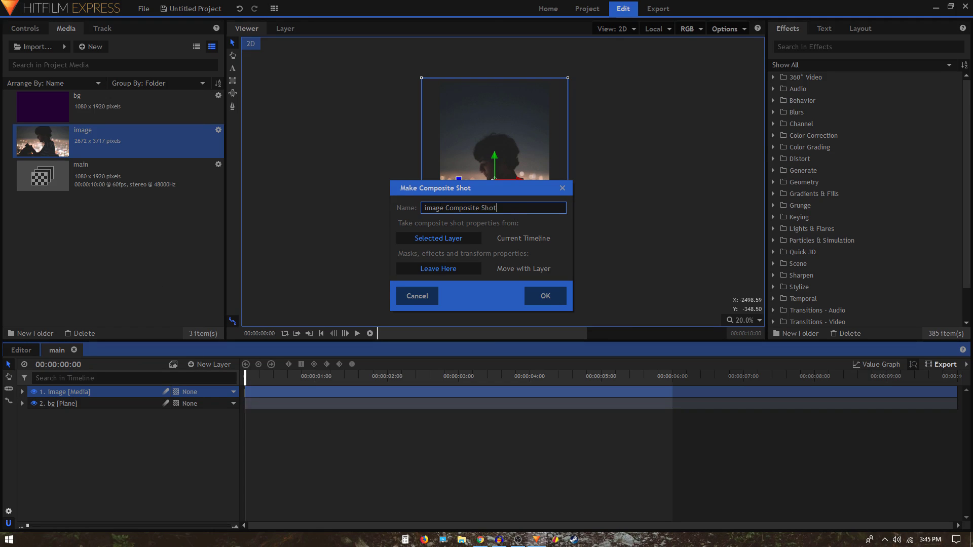
drag(502, 208, 446, 208)
text(placeholder)
click(525, 246)
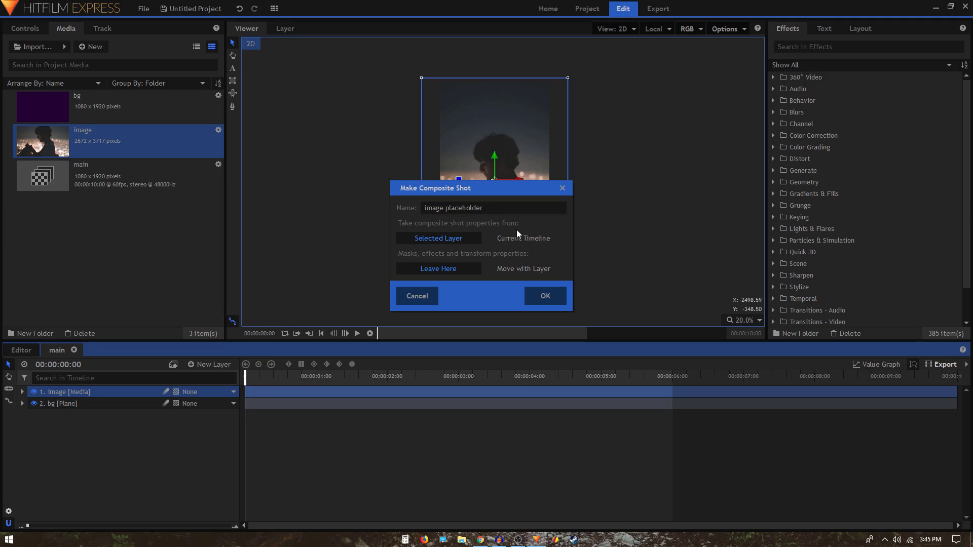
click(518, 237)
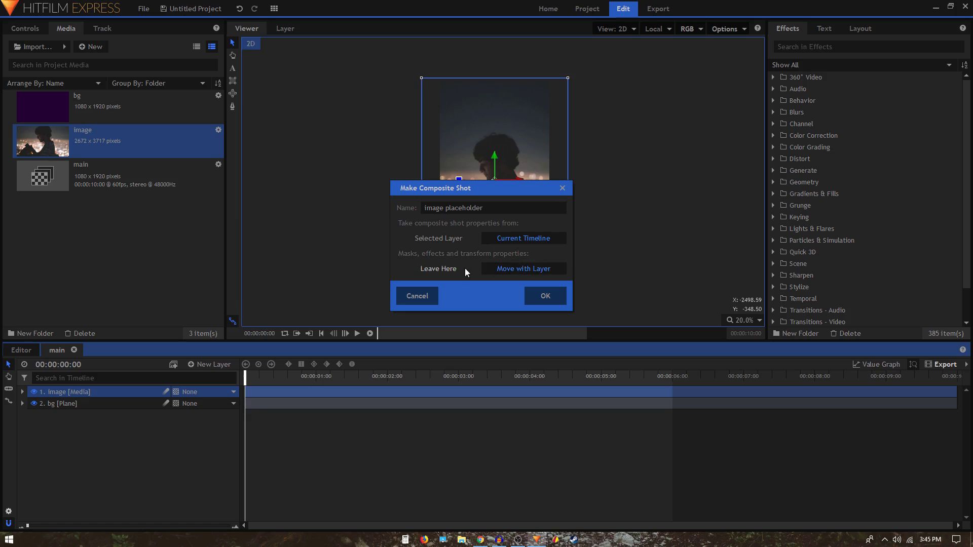
click(538, 298)
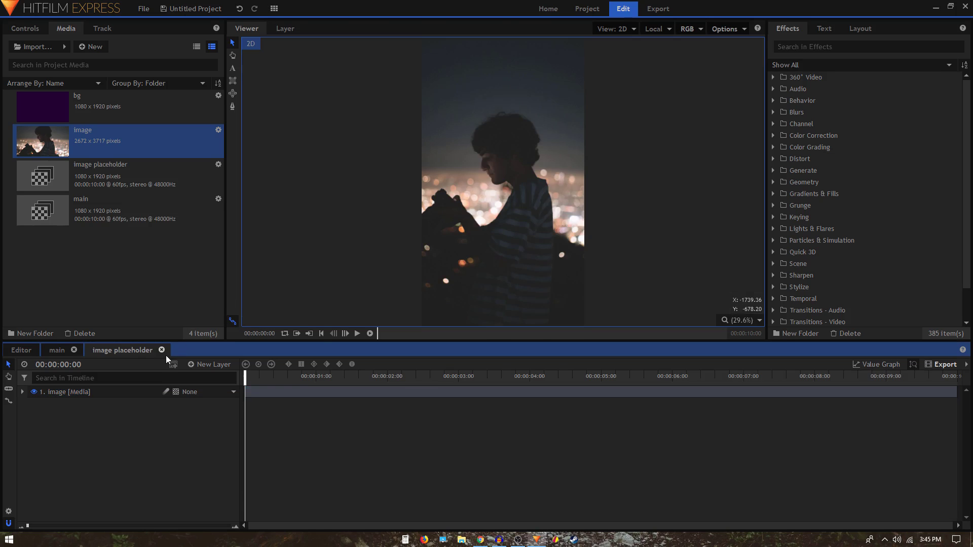
click(162, 350)
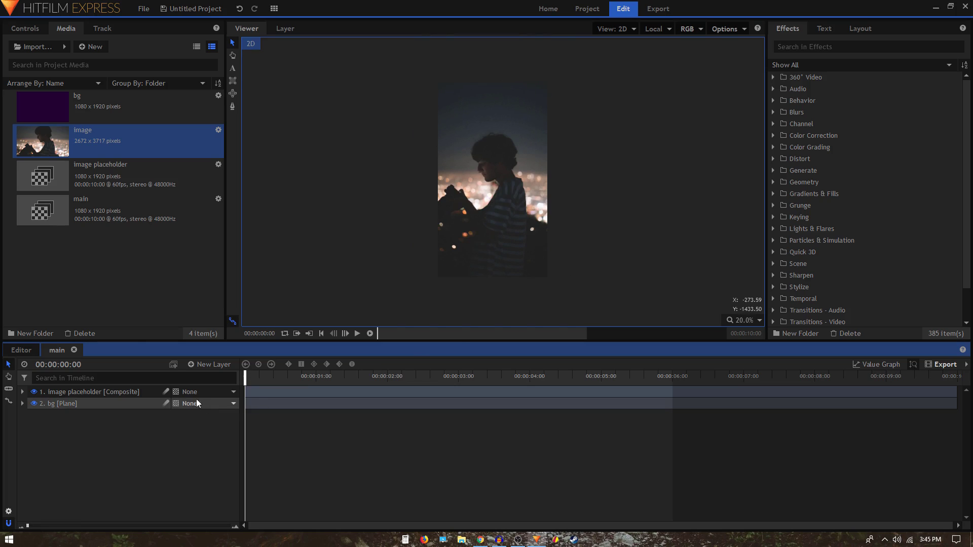
- Place another copy of the bg plane at the top of the layer stack and search the effects for "waves"
drag(71, 102, 59, 392)
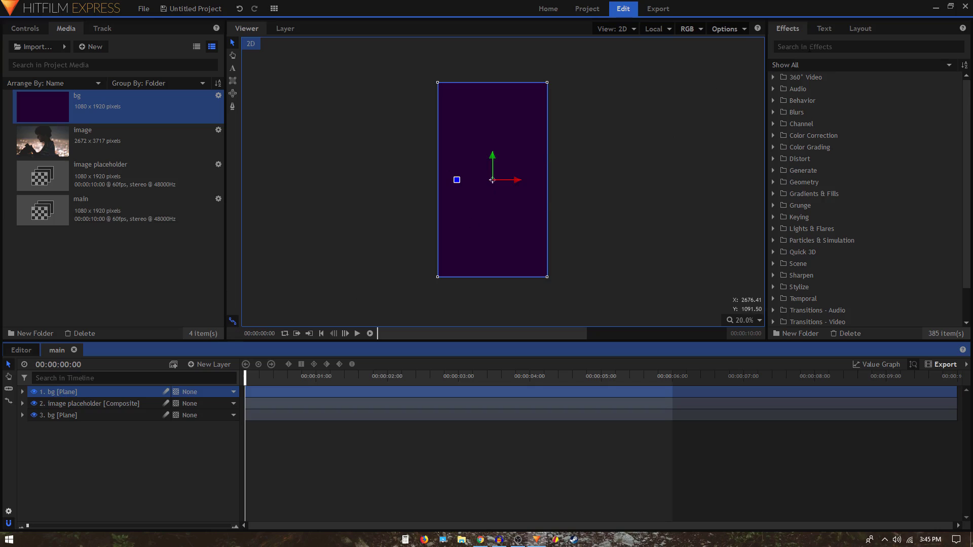
click(793, 42)
text(w)
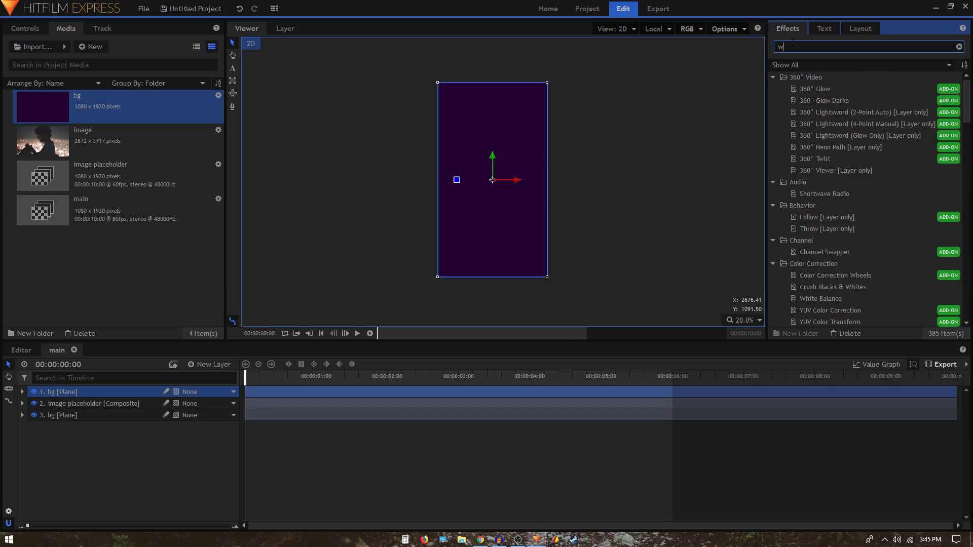
text(ae)
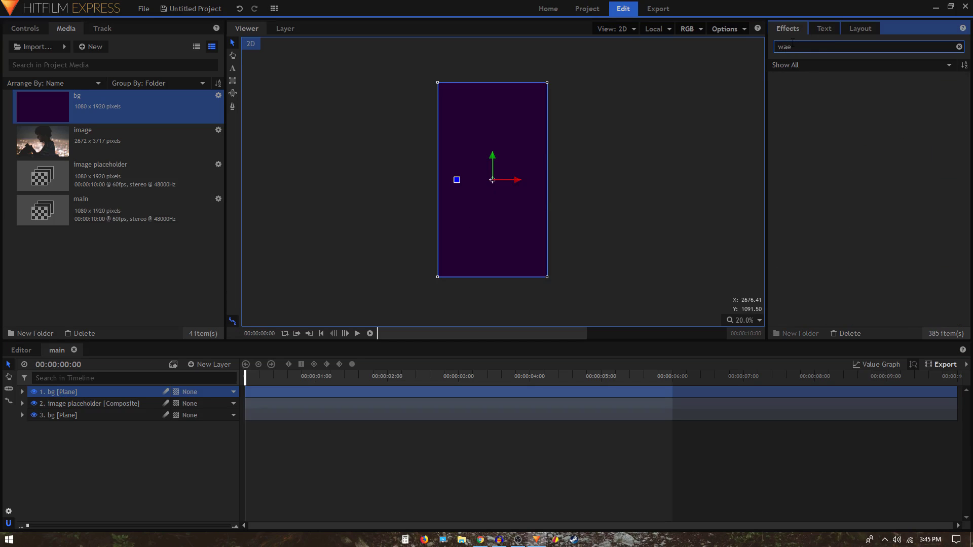
key(BackSpace)
text(ves)
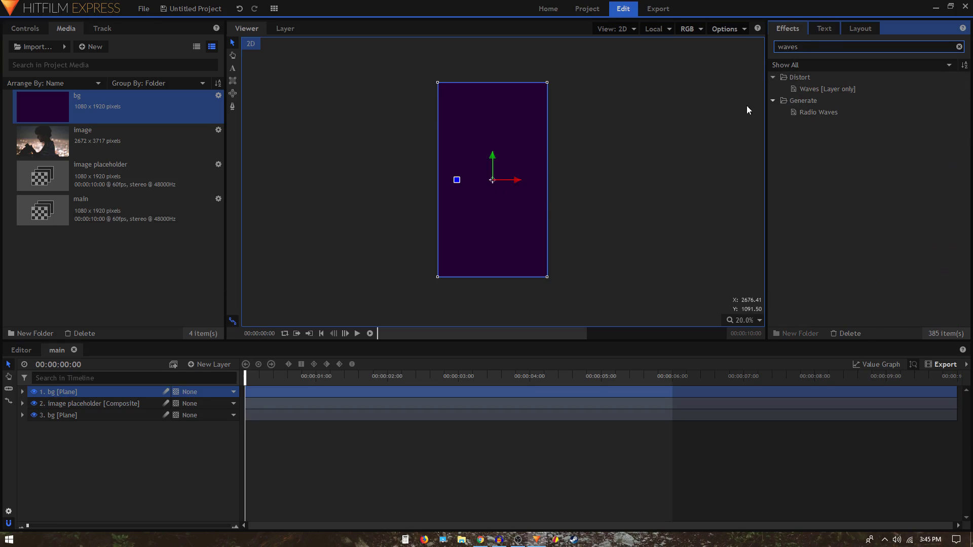
drag(811, 89, 392, 190)
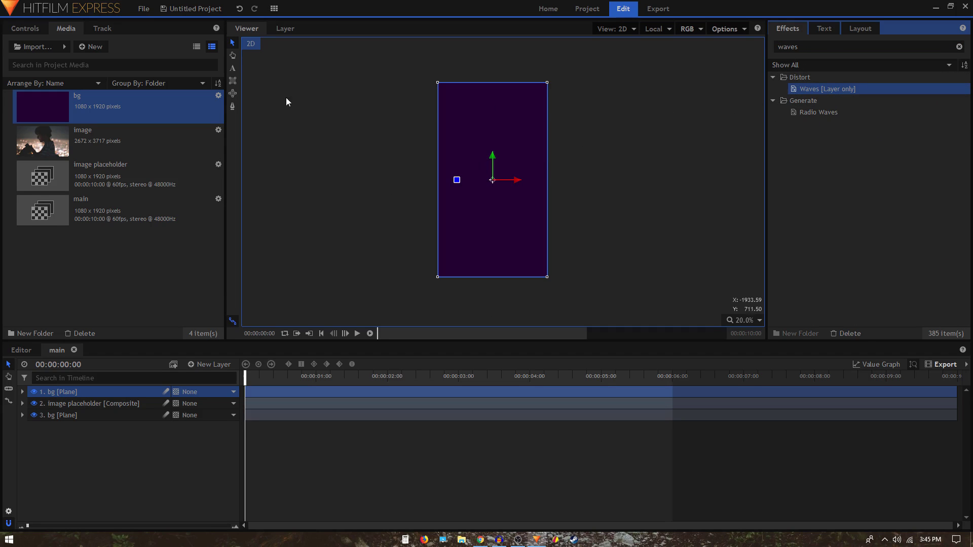
- Mask the uppermost bg plane to a rectangular strip across the frame's upper edge and apply the Waves effect to it
click(232, 82)
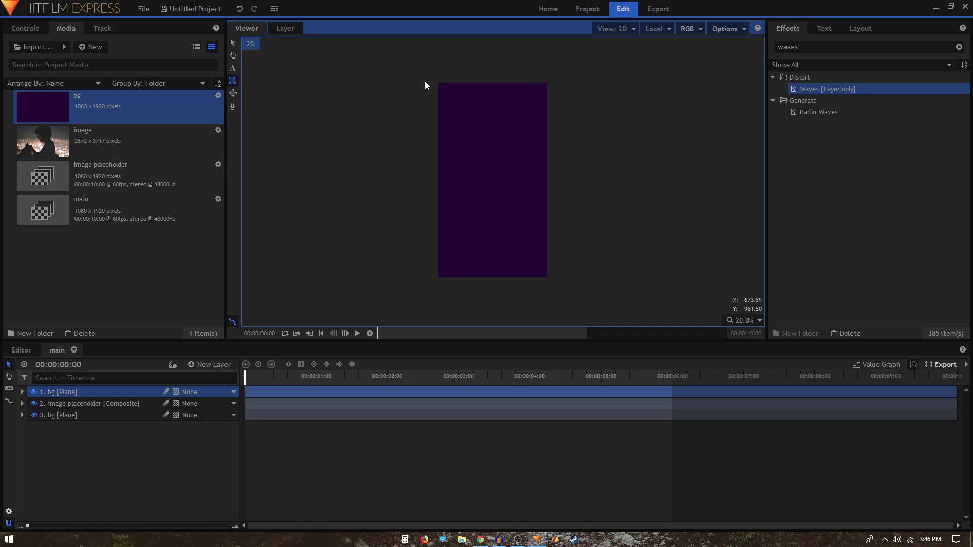
drag(415, 80, 577, 110)
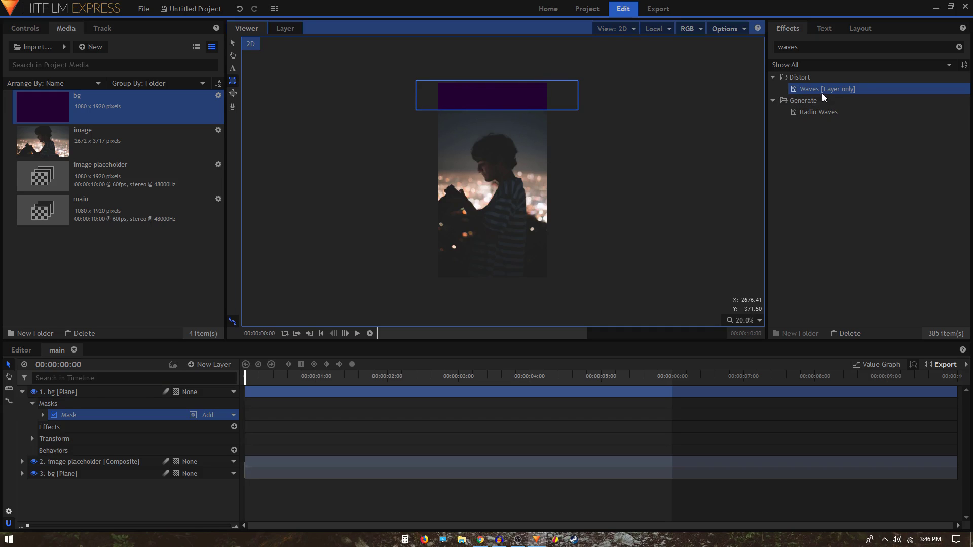
drag(823, 91, 78, 412)
- Rename the masked bg plane layer as "waves top"
click(66, 394)
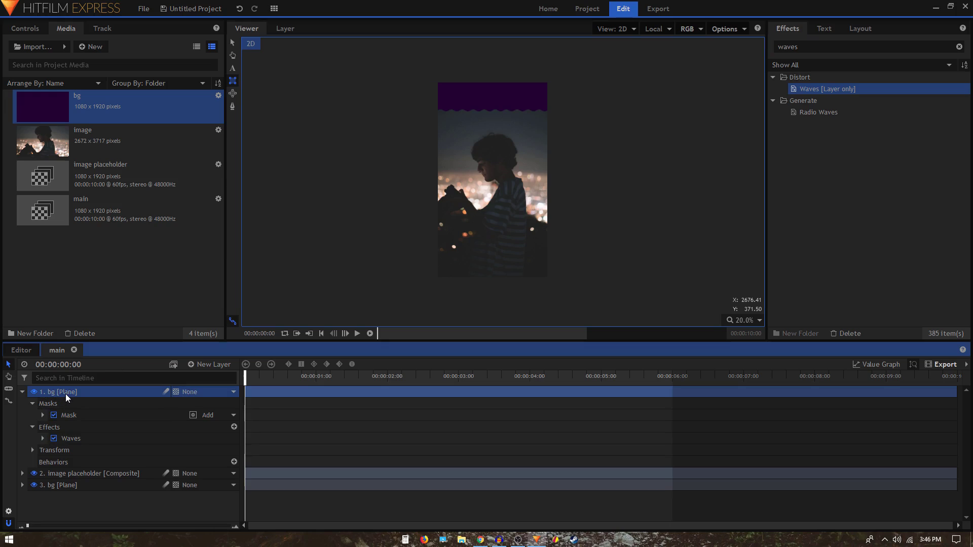
click(65, 394)
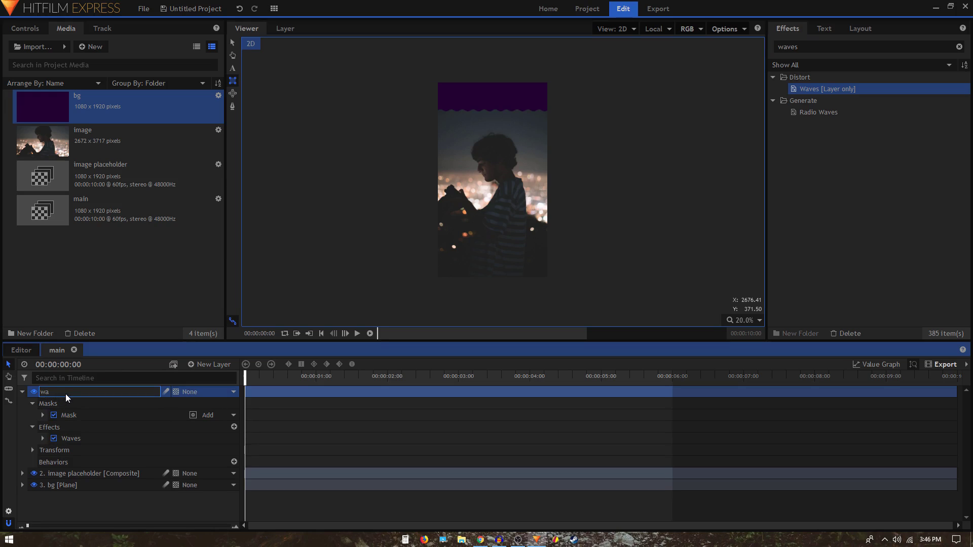
text(waves top)
key(Return)
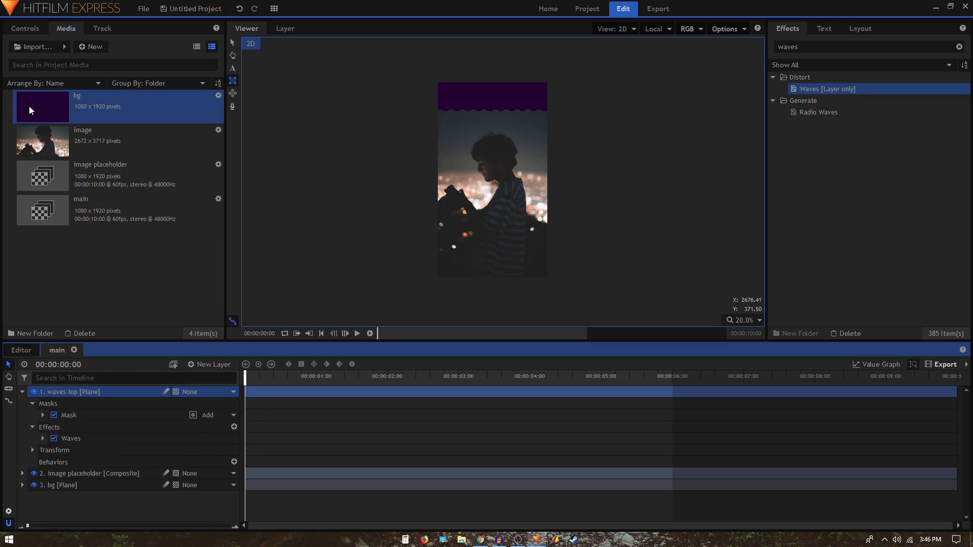
- Set the Waves effect on the waves top layer to a frequency of 1 and an amplitude of 90
click(17, 29)
click(18, 129)
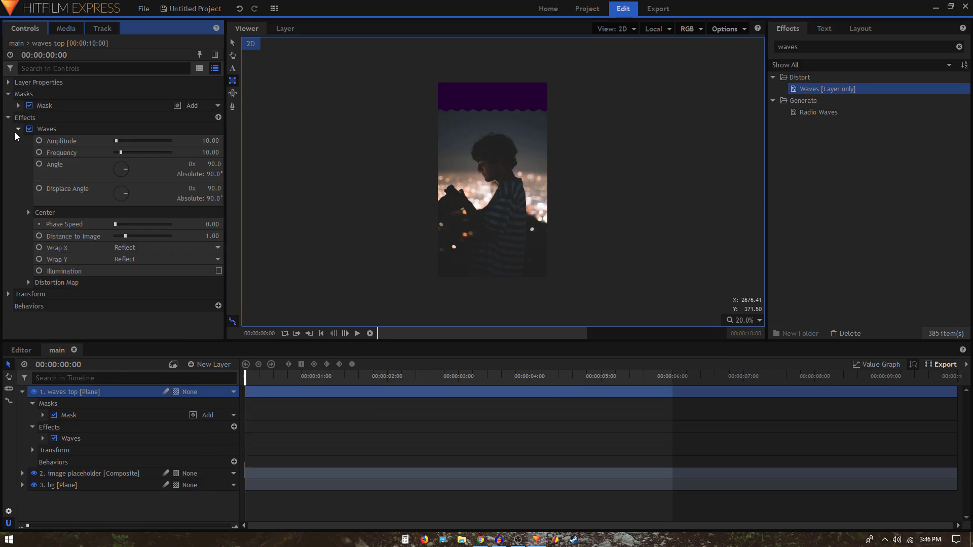
click(213, 153)
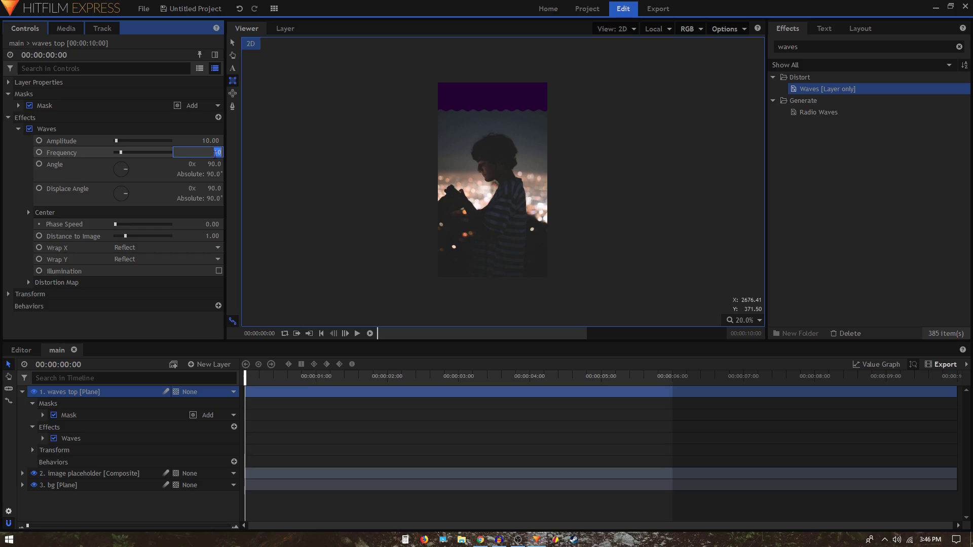
text(1)
key(Return)
scroll(504, 101, up, 3)
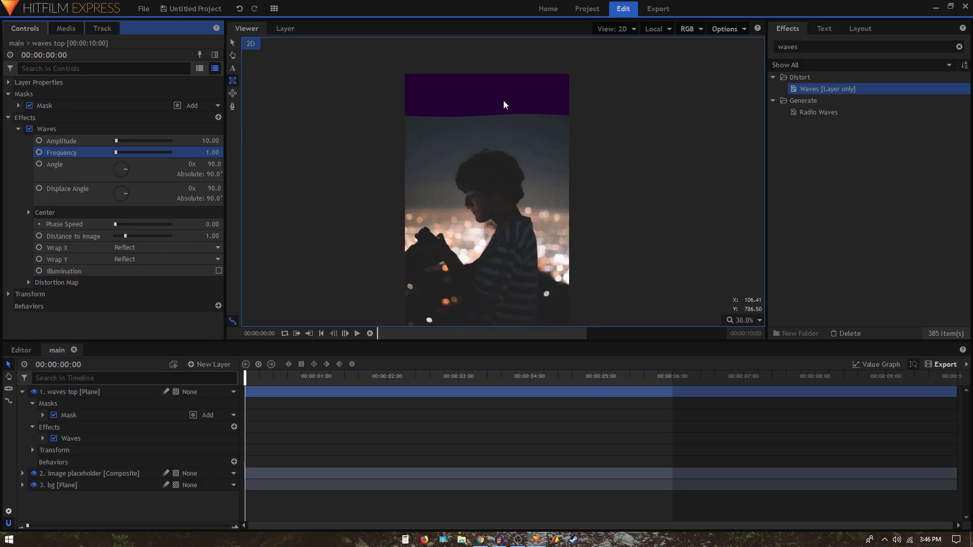
drag(211, 141, 235, 141)
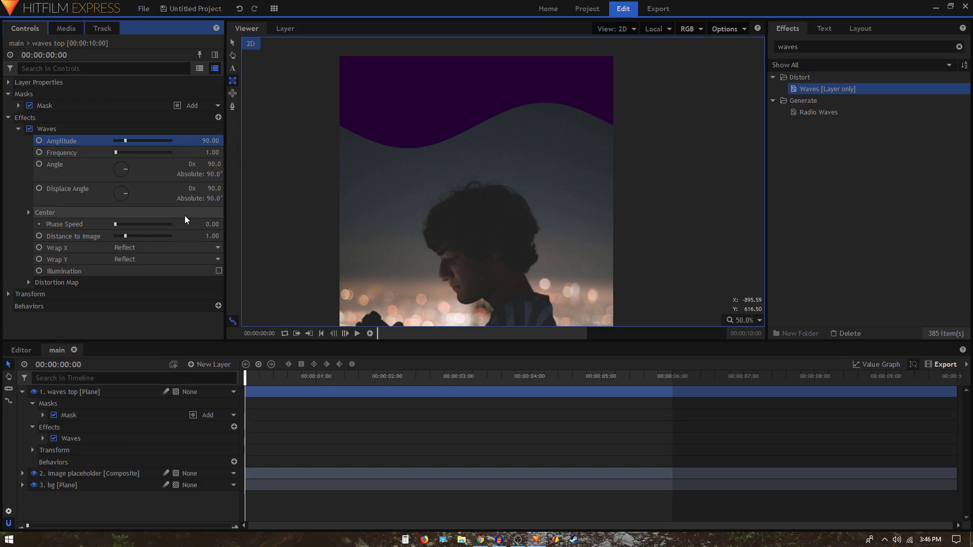
key(space)
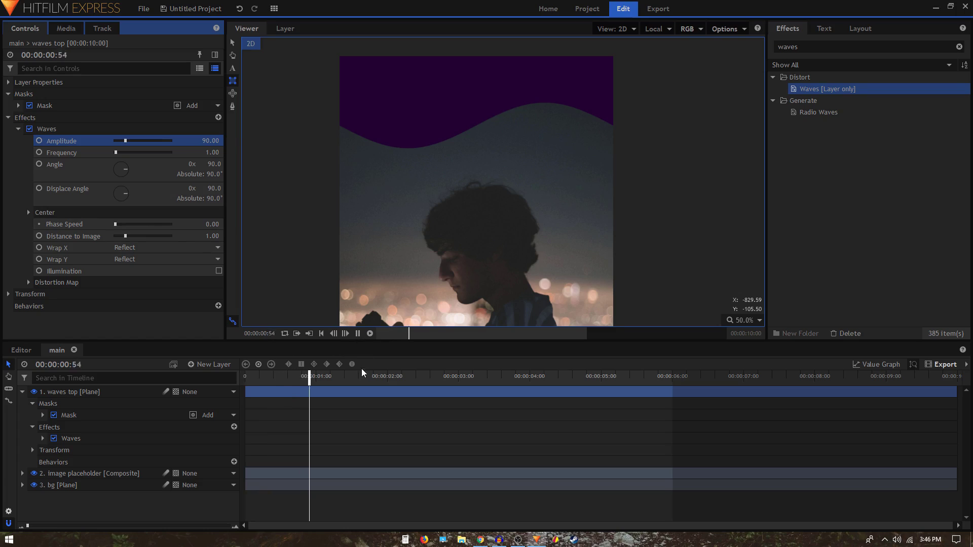
key(space)
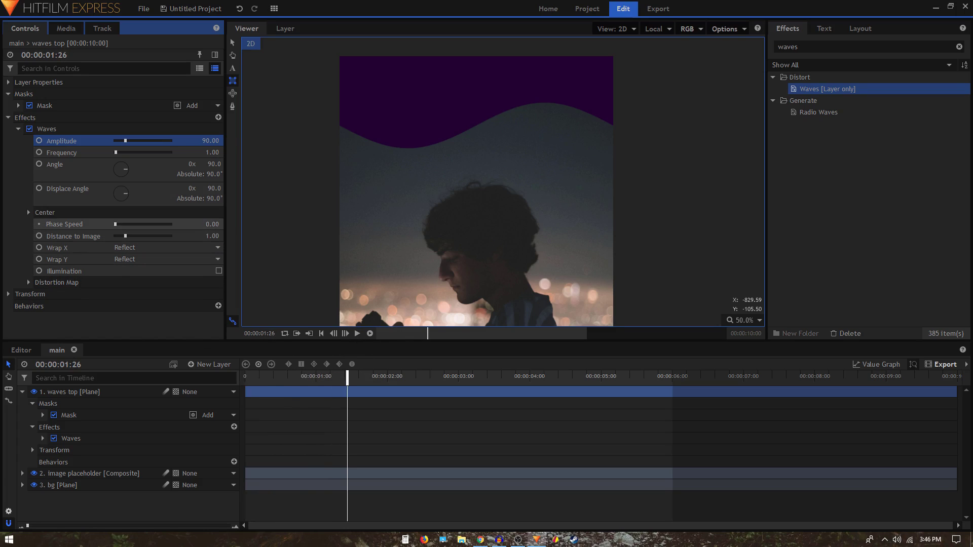
- Set the Waves phase speed to 0.10 and play the timeline from the start to preview the motion
click(213, 225)
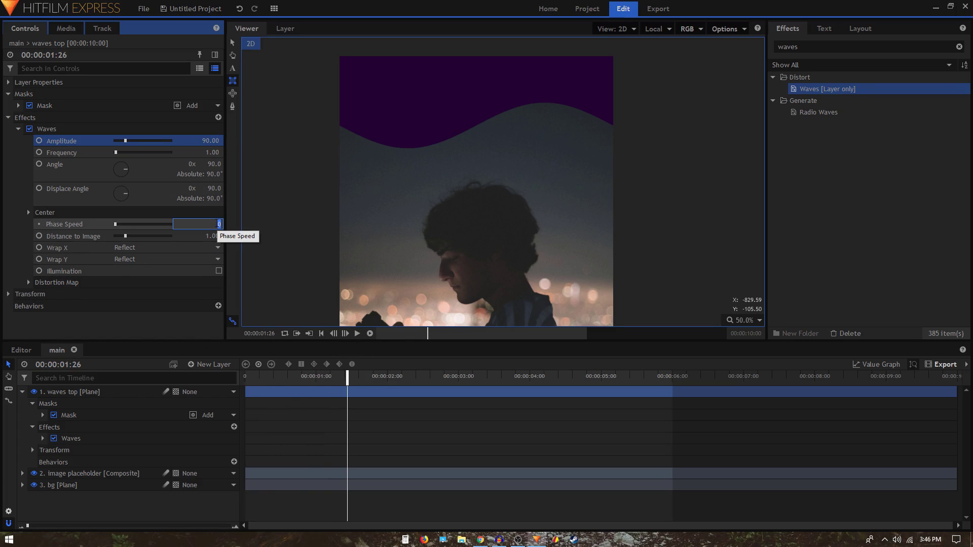
key(BackSpace)
text(.10)
key(Return)
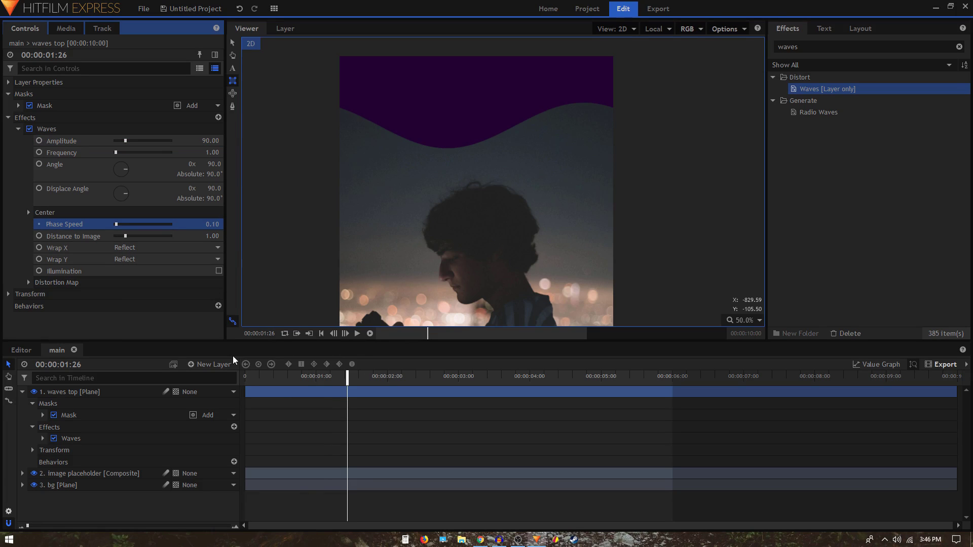
click(321, 334)
key(space)
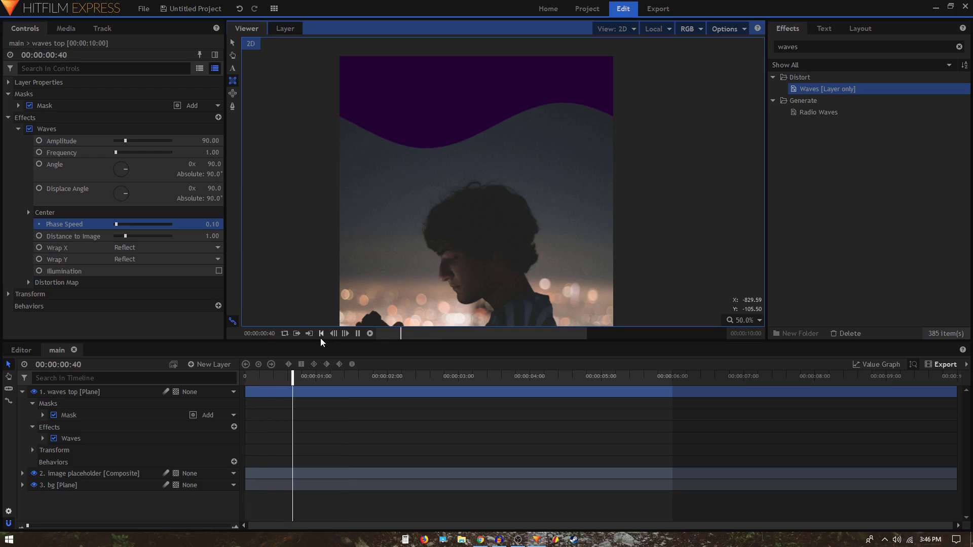
key(space)
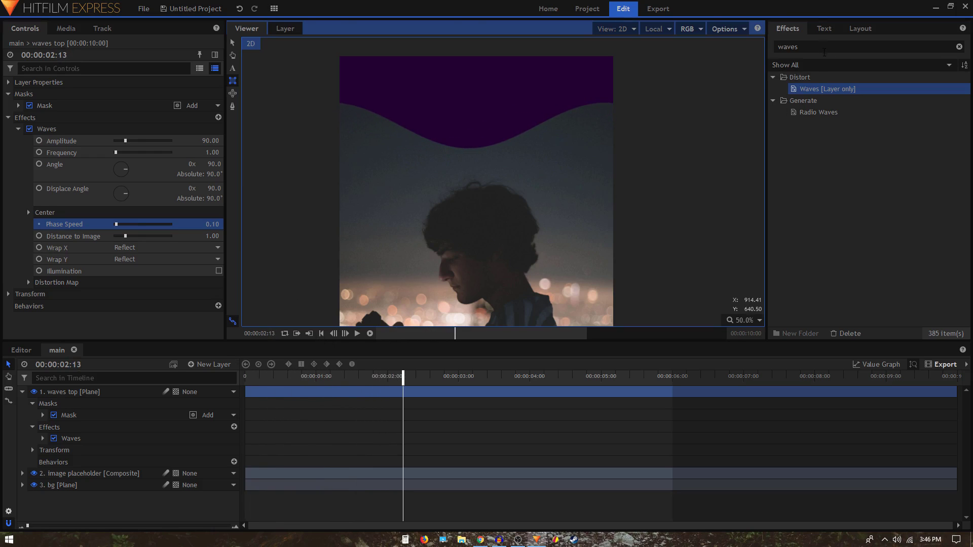
- Search the effects for "grad" and apply Color Gradient to the waves top layer below its Waves effect
double_click(825, 48)
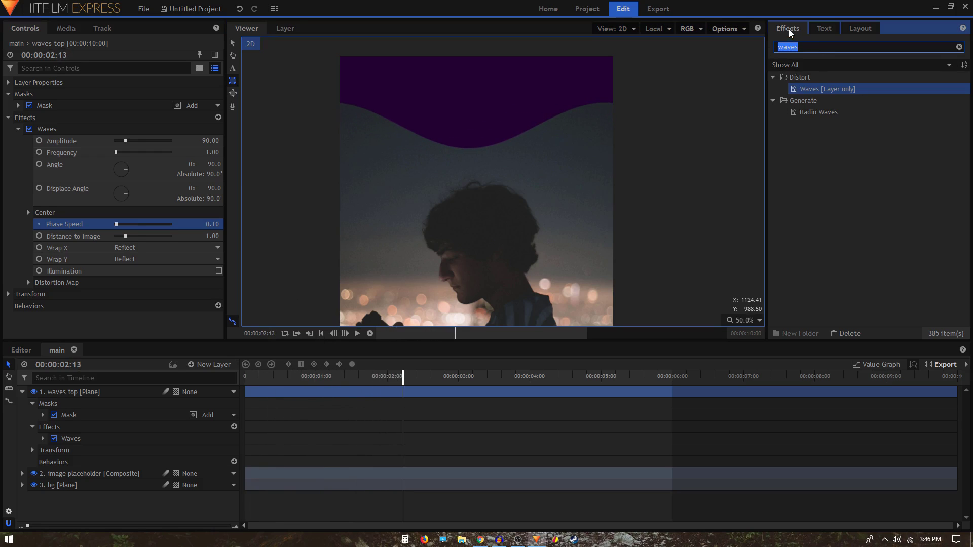
text(c)
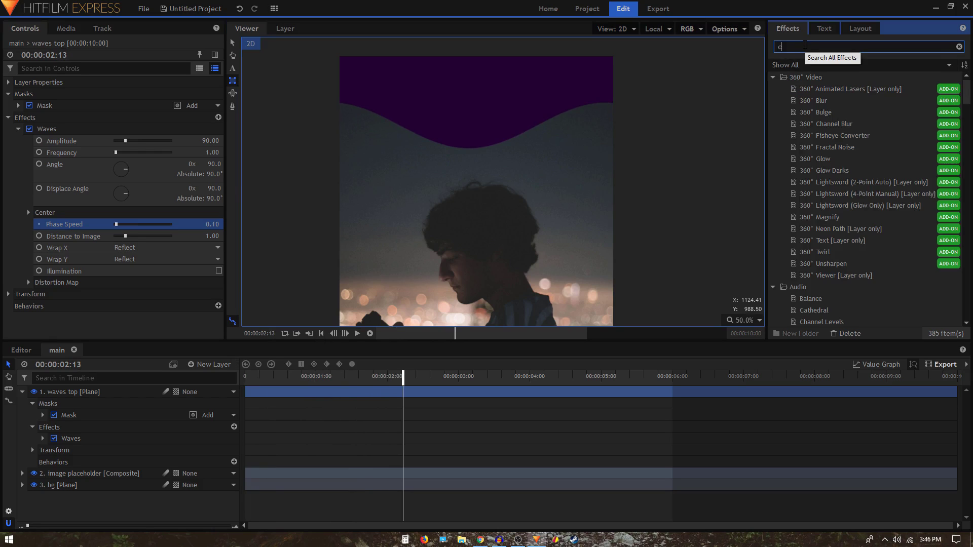
text(olor)
key(BackSpace)
key(BackSpace)
key(BackSpace)
key(BackSpace)
key(BackSpace)
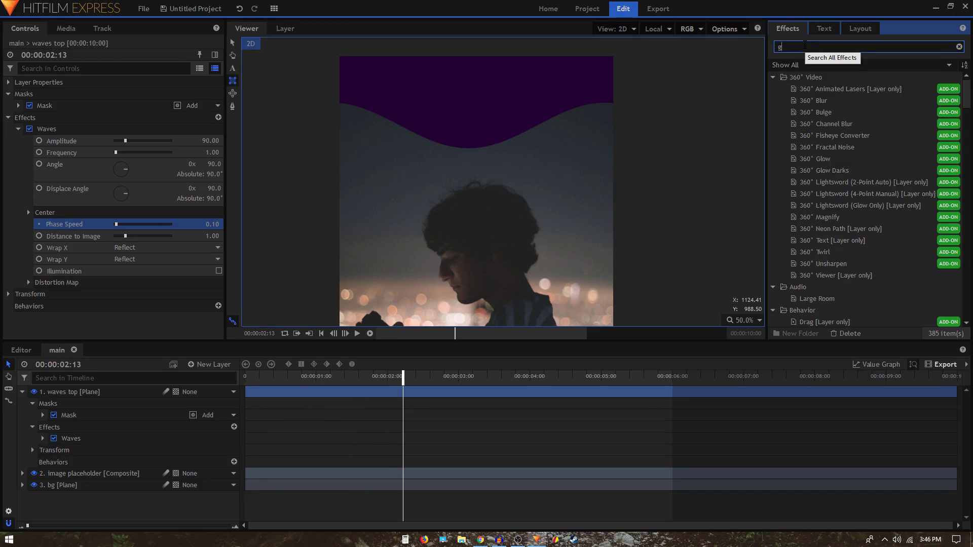
text(grad)
drag(825, 125, 82, 239)
- Set the Color Gradient's blend mode to Normal and its opacity to 100%
click(18, 130)
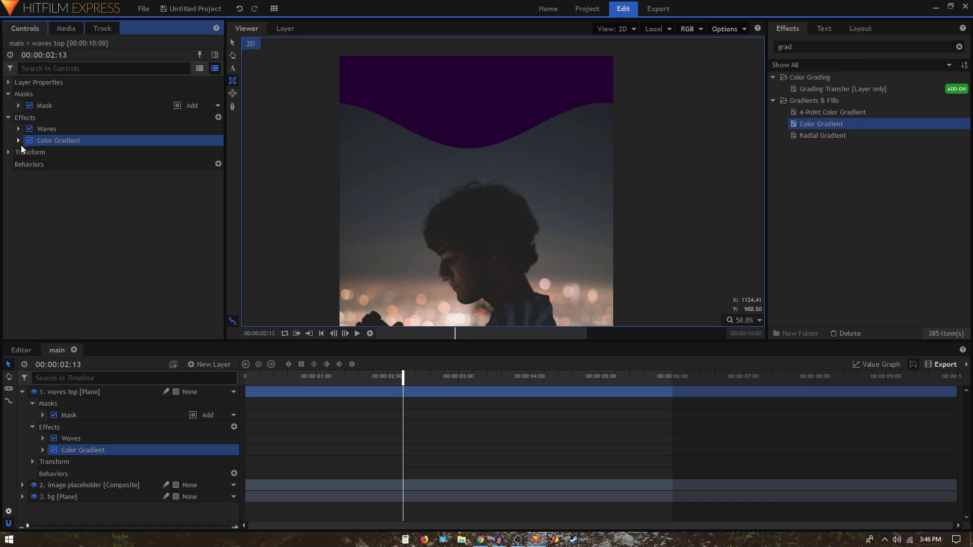
click(18, 141)
click(135, 246)
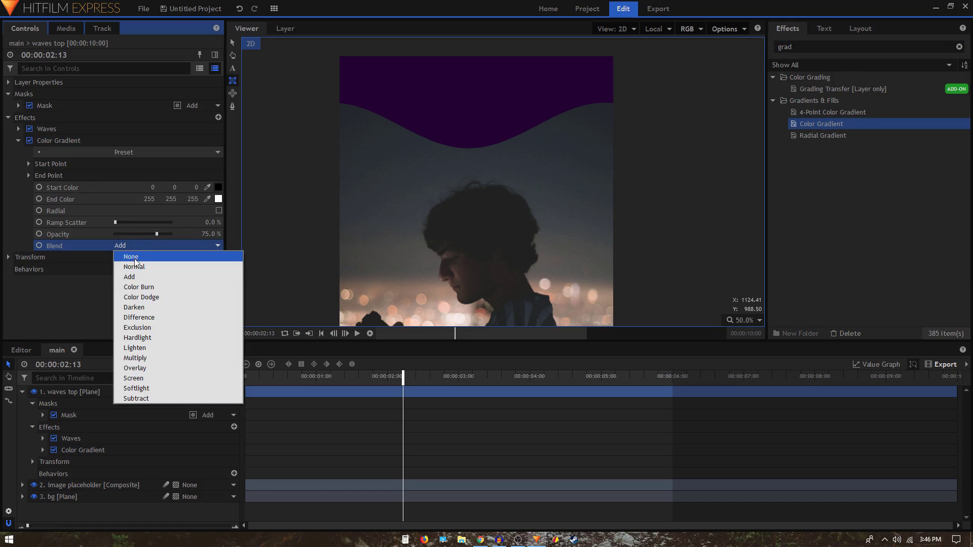
click(133, 256)
drag(210, 234, 238, 235)
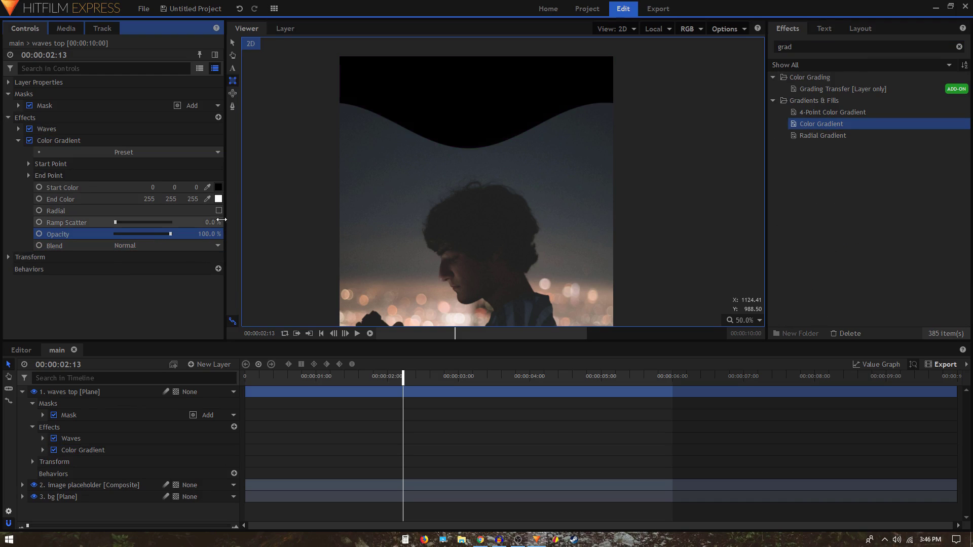
- Set the gradient's start color to dark blue (0, 0, 127) and its end color to pinkish red (255, 0, 81)
click(219, 187)
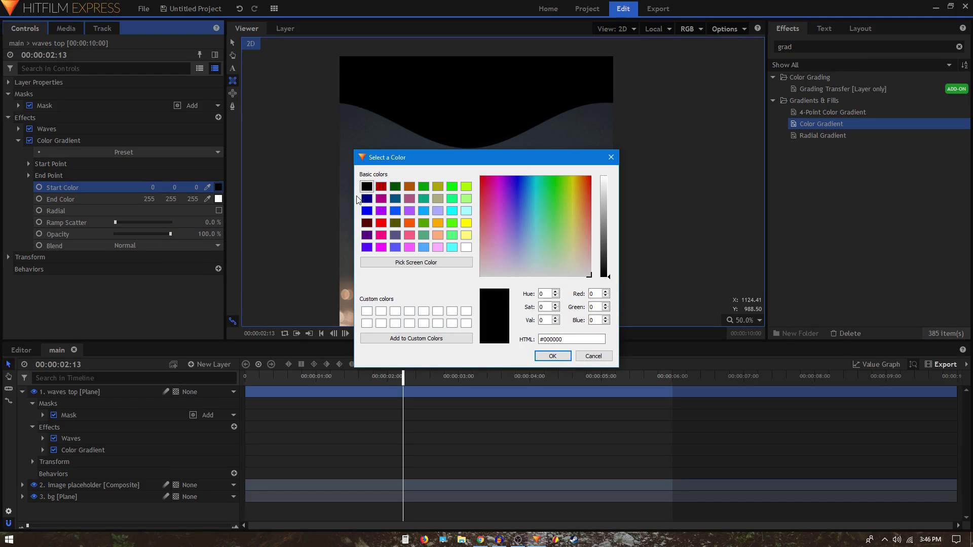
click(367, 198)
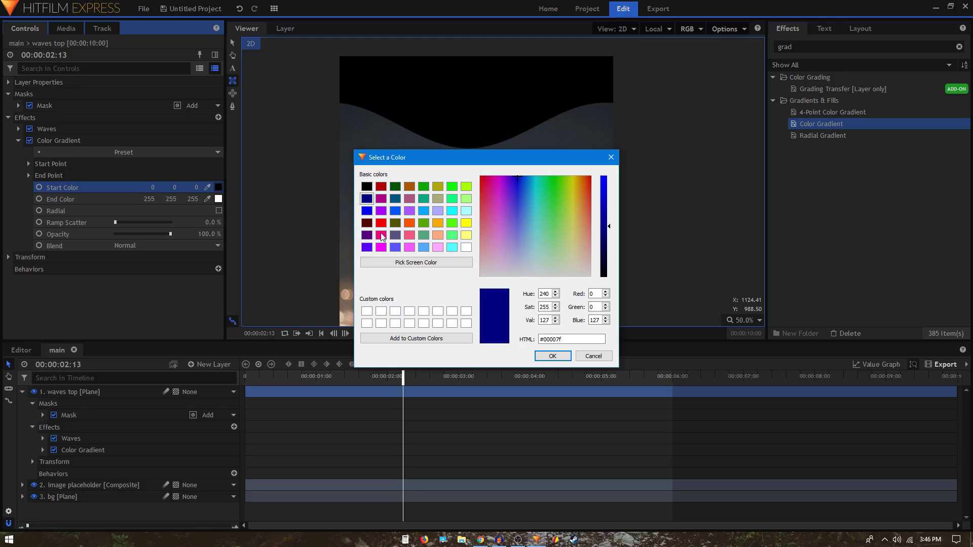
click(553, 356)
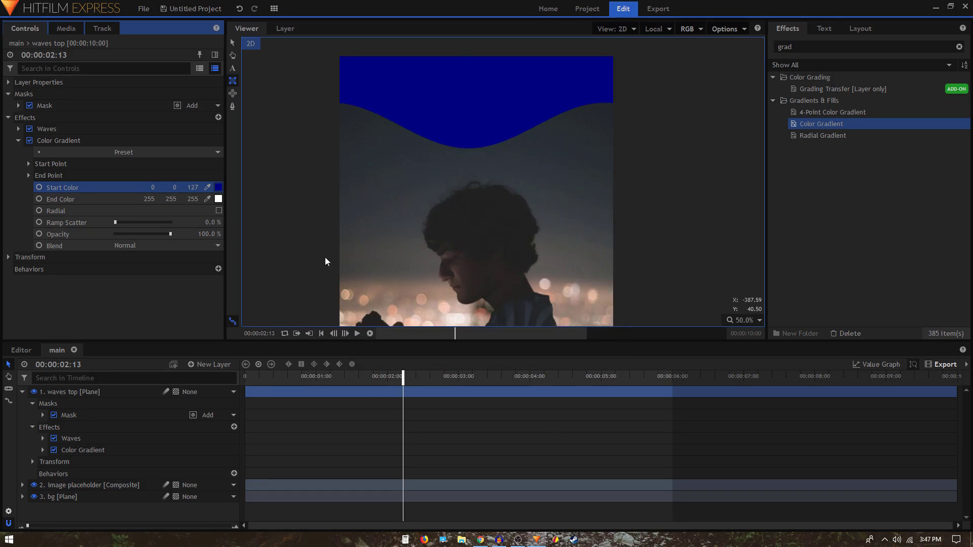
click(218, 199)
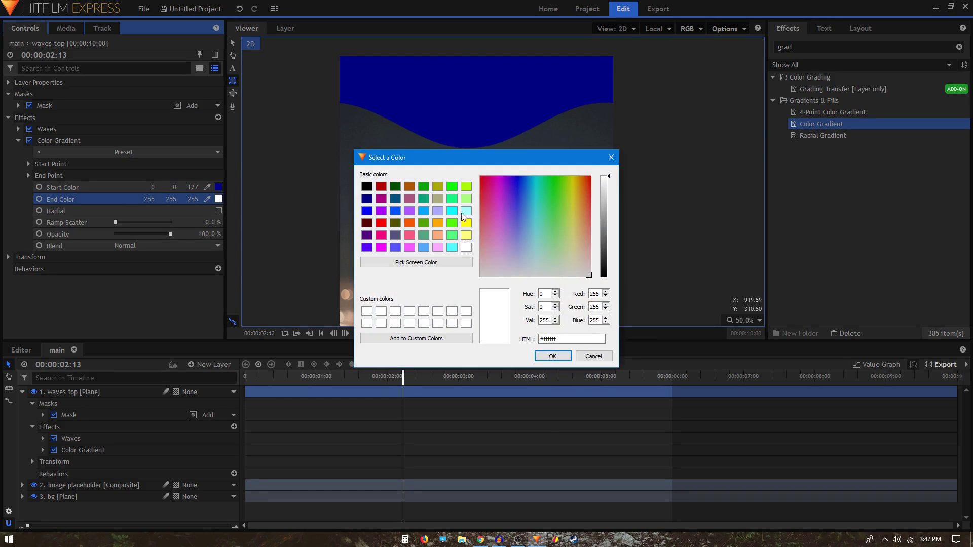
click(487, 177)
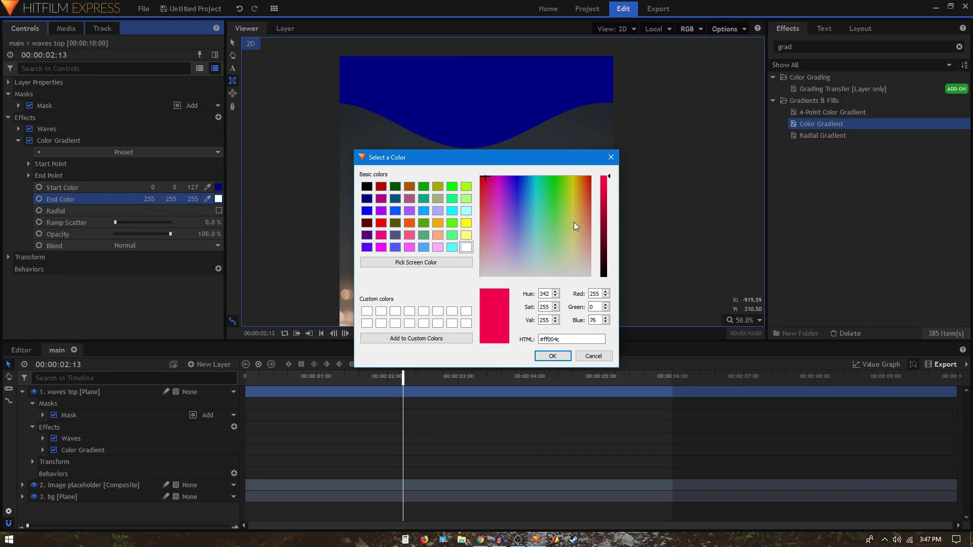
click(486, 176)
click(552, 356)
- Move the gradient's start point outside the frame beyond its upper-left corner and its end point just beyond the right edge near the wave
scroll(489, 186, down, 2)
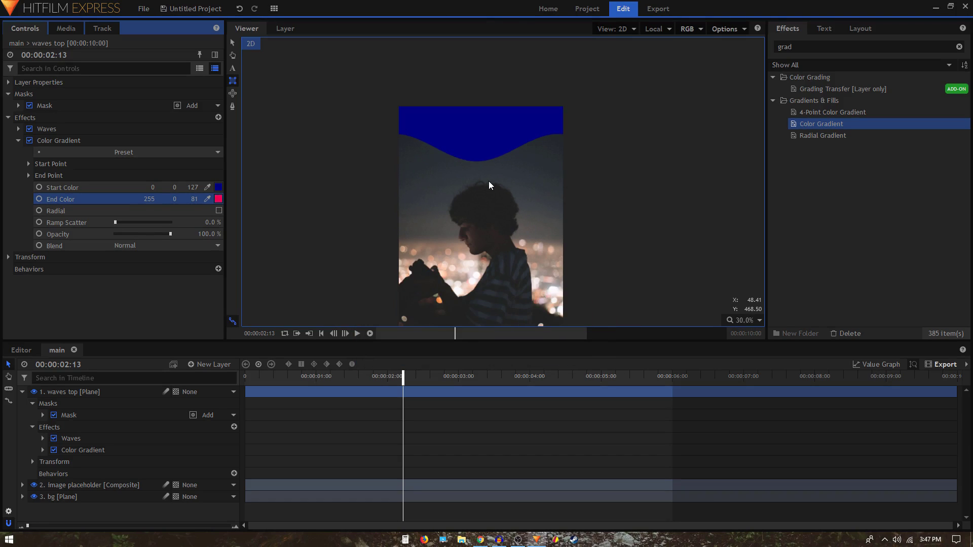
click(232, 43)
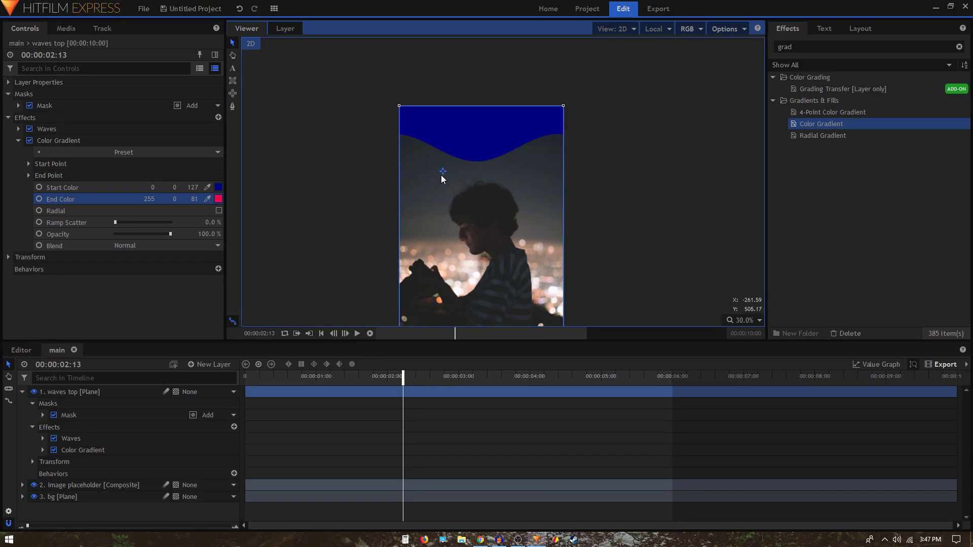
drag(442, 176, 394, 108)
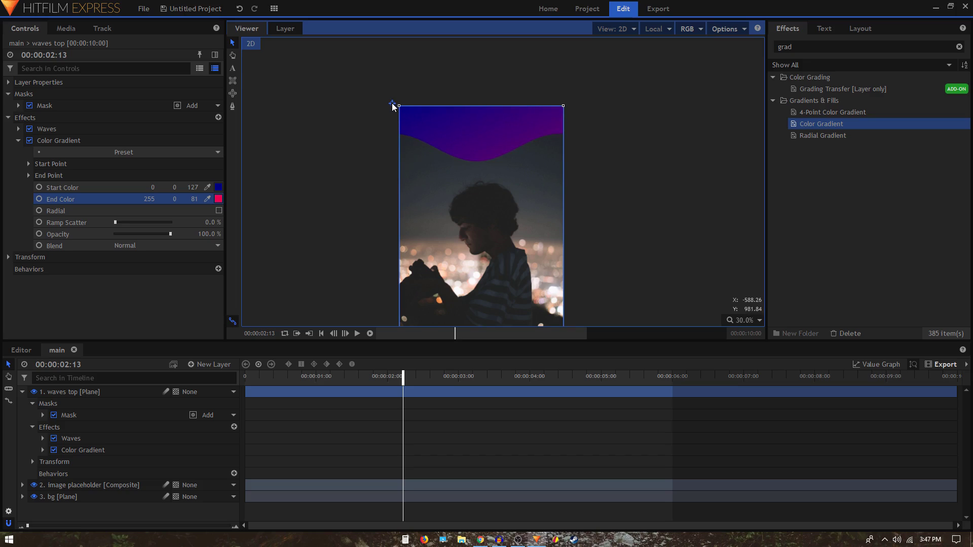
drag(482, 192, 472, 117)
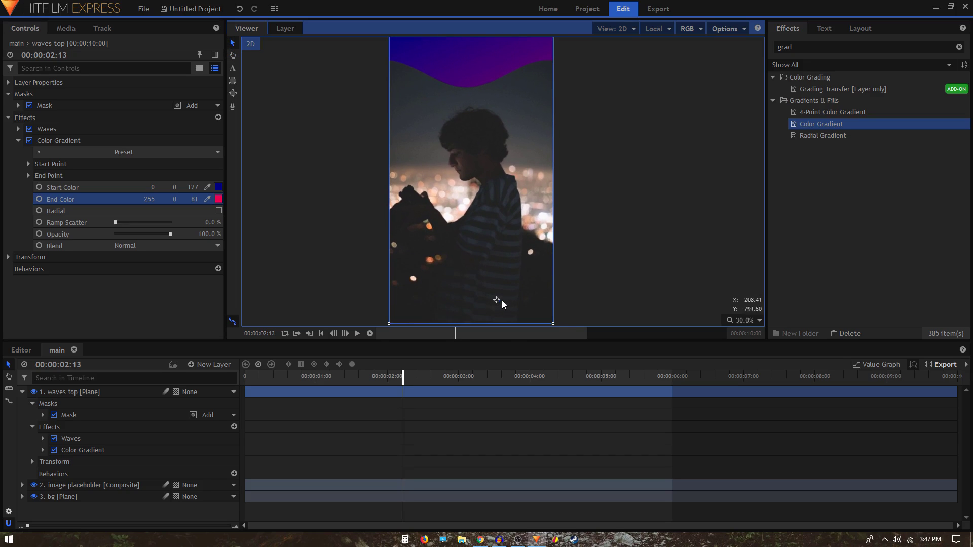
drag(502, 303, 598, 198)
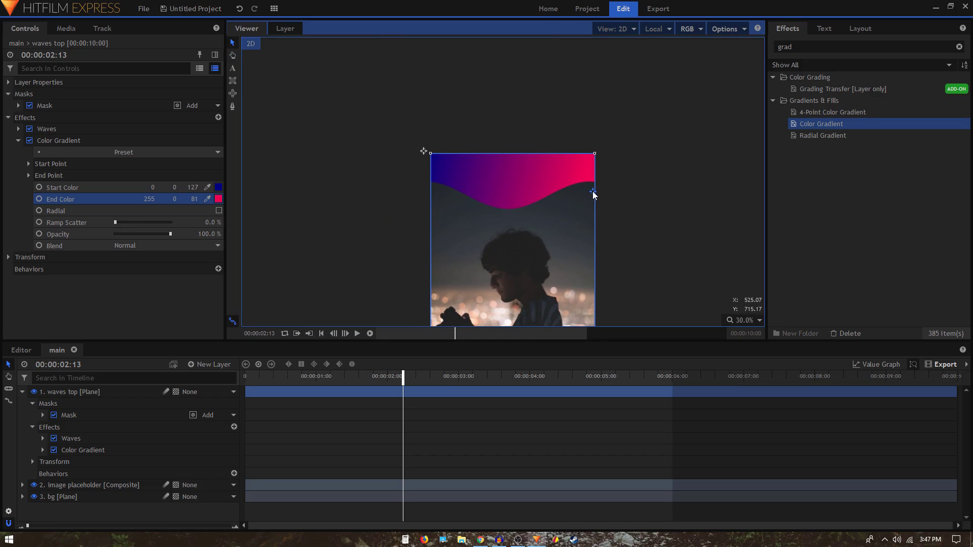
drag(426, 153, 353, 117)
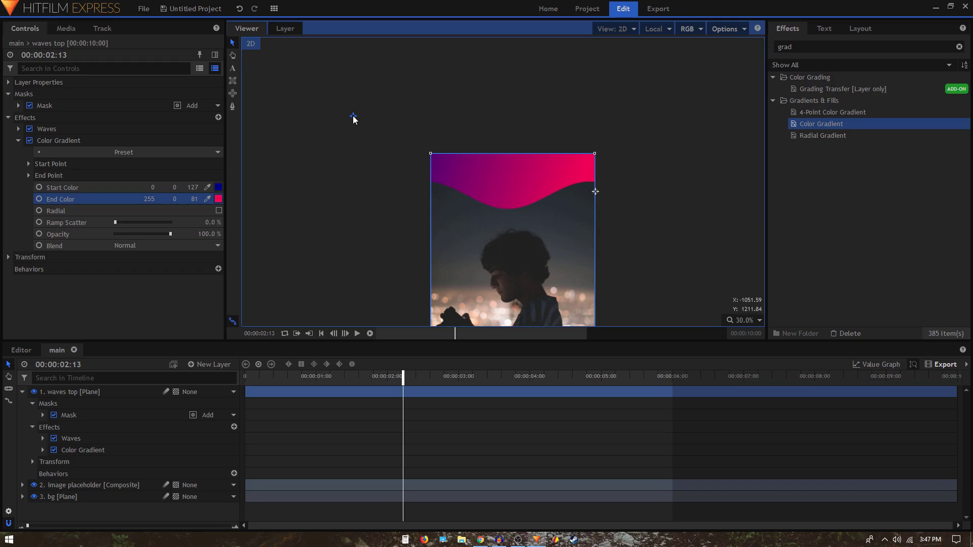
scroll(515, 186, up, 2)
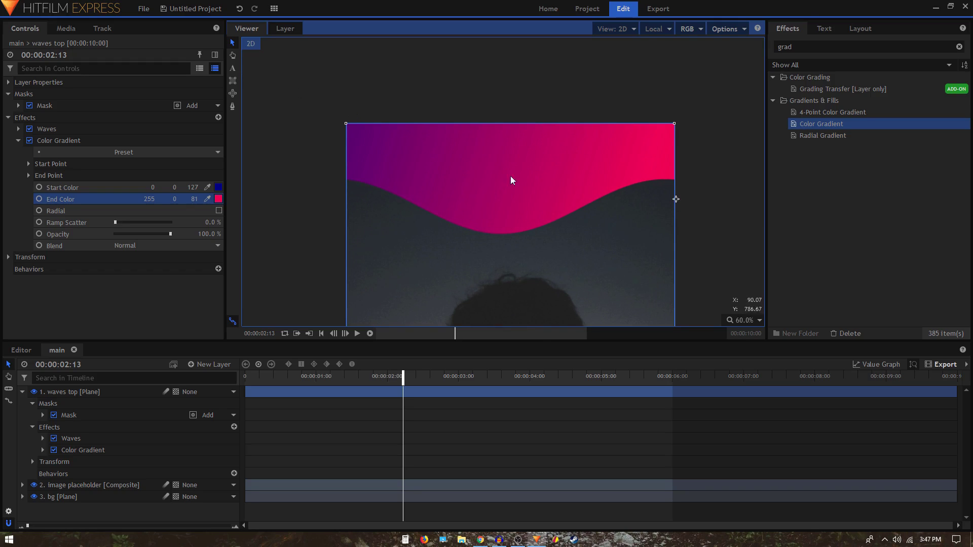
drag(677, 202, 716, 216)
scroll(464, 208, down, 2)
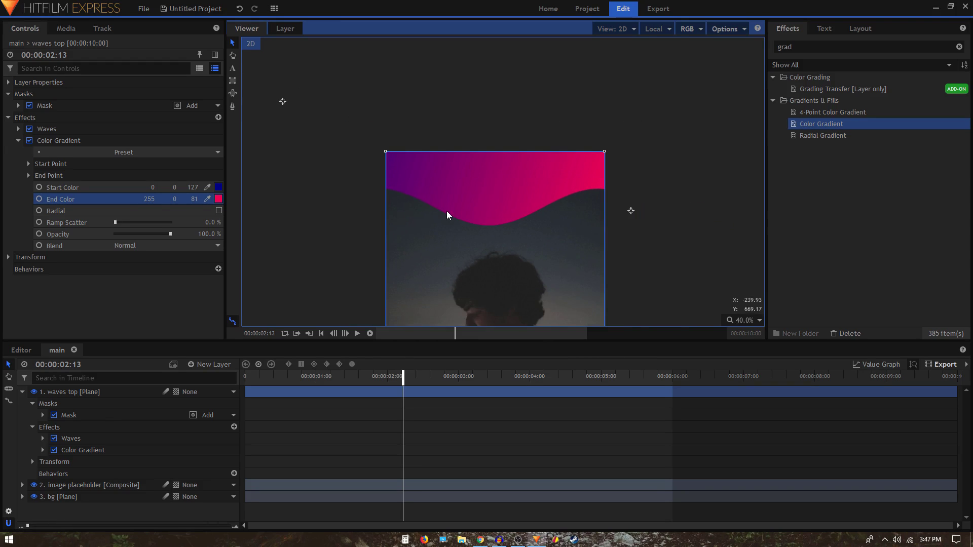
click(18, 141)
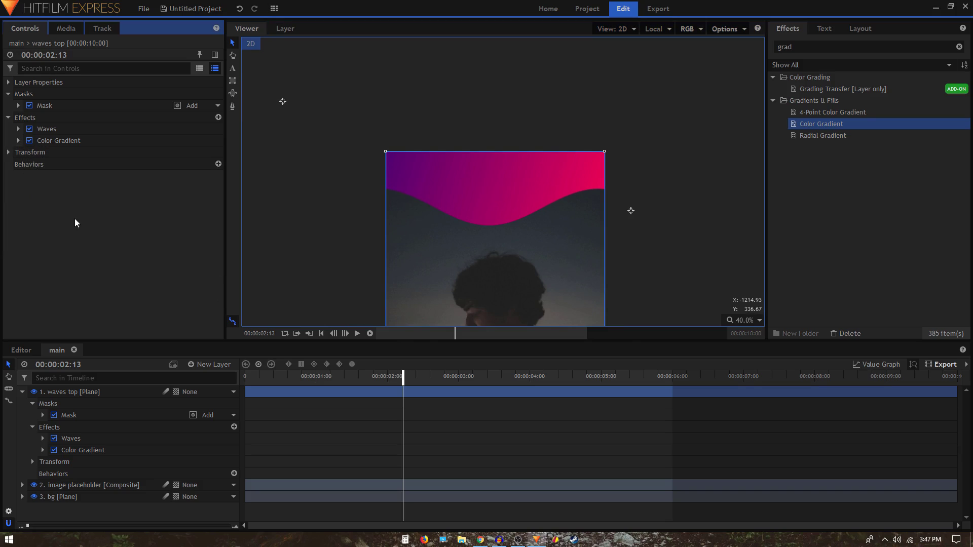
- Play the timeline from the start to preview the animated gradient wave
scroll(488, 219, down, 3)
scroll(500, 190, up, 5)
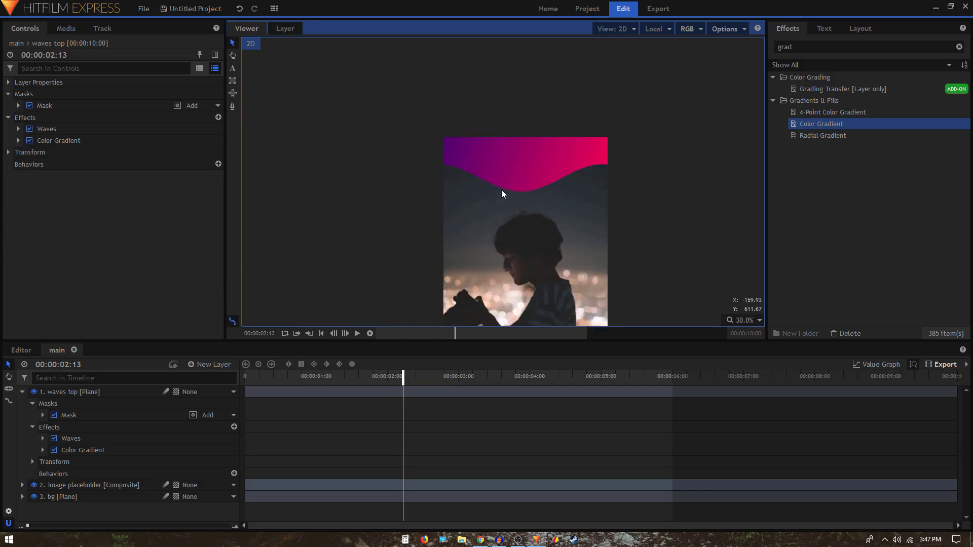
scroll(542, 154, down, 4)
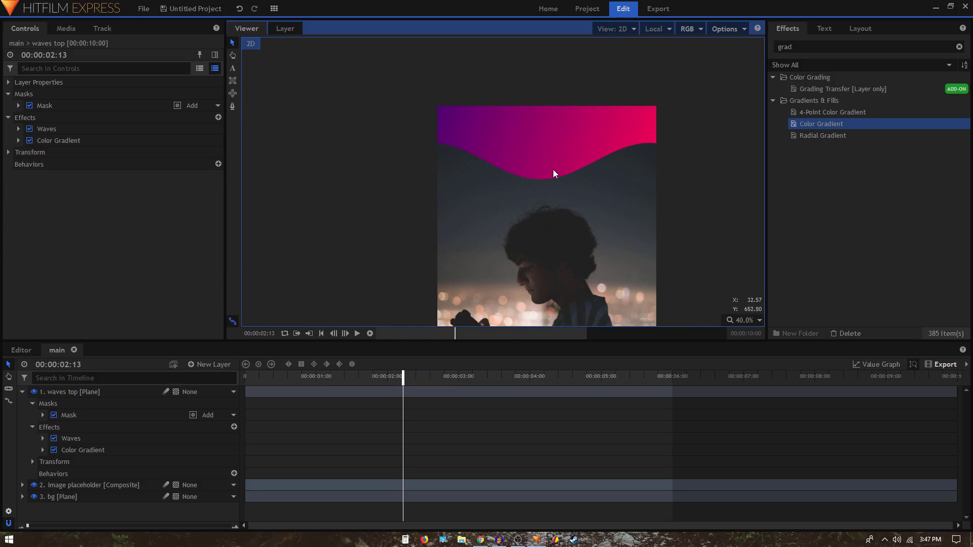
click(248, 376)
key(space)
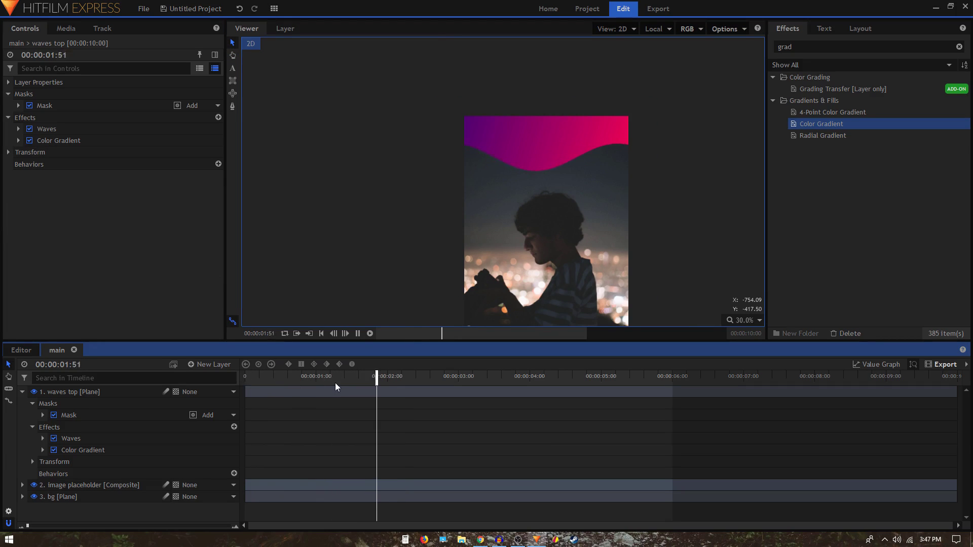
key(space)
- Collapse the waves top layer and duplicate it
click(22, 391)
click(78, 392)
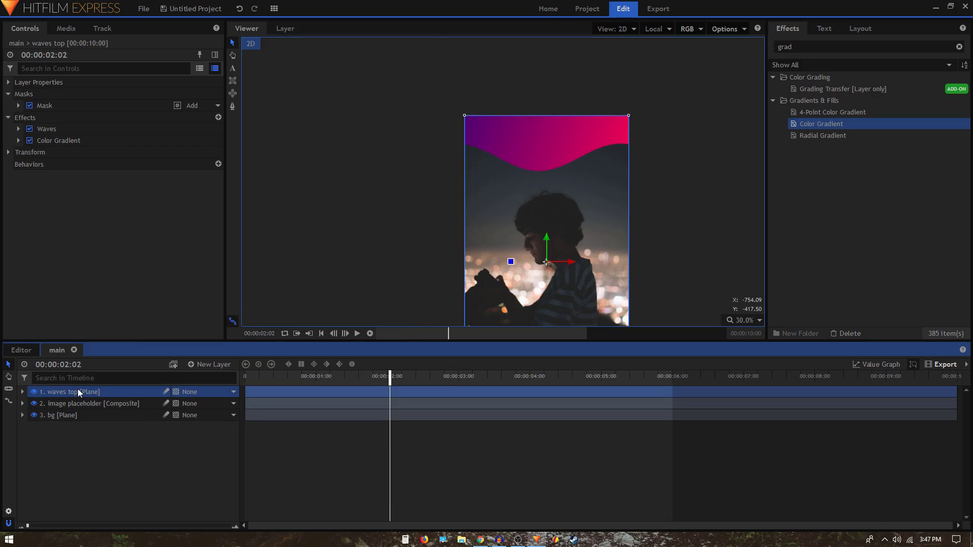
key(ctrl+d)
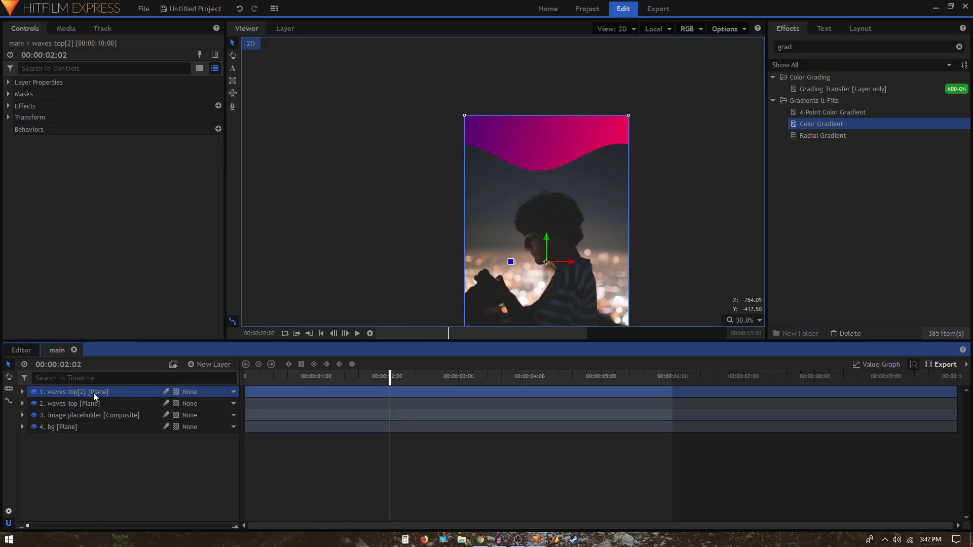
- Rename the duplicated waves layer as "waves bottom"
double_click(93, 394)
drag(93, 394, 63, 396)
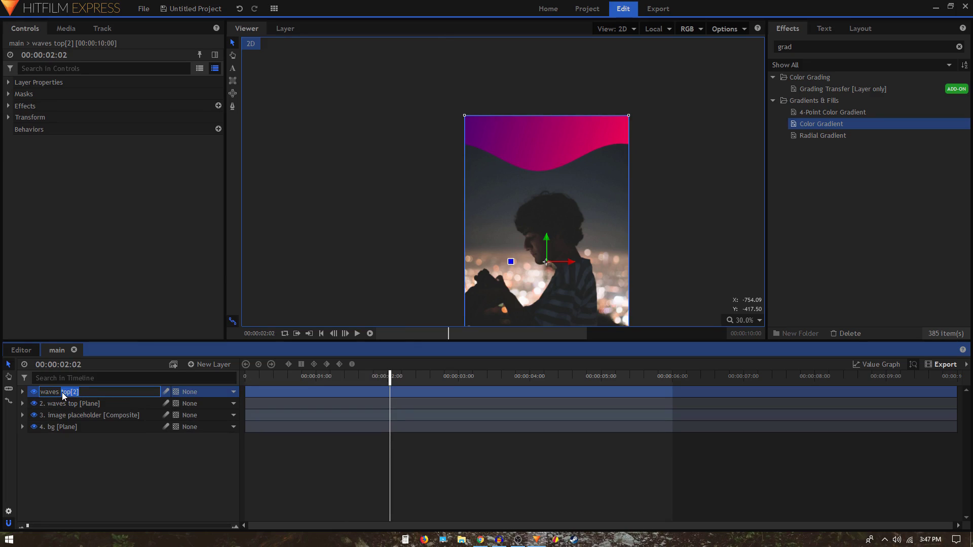
text(bottom)
key(Return)
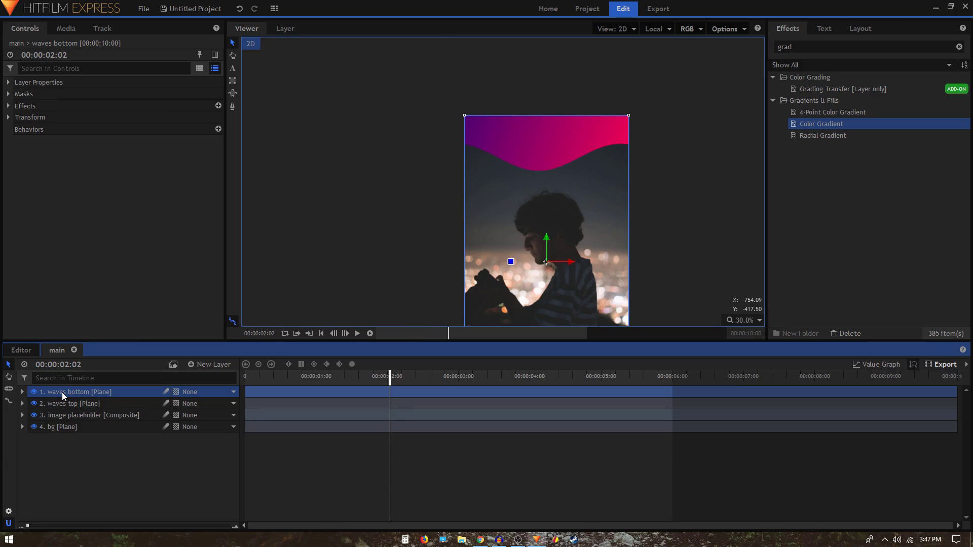
- Rotate the waves bottom layer by 180 degrees so its wave sits along the lower edge of the frame
drag(518, 200, 519, 132)
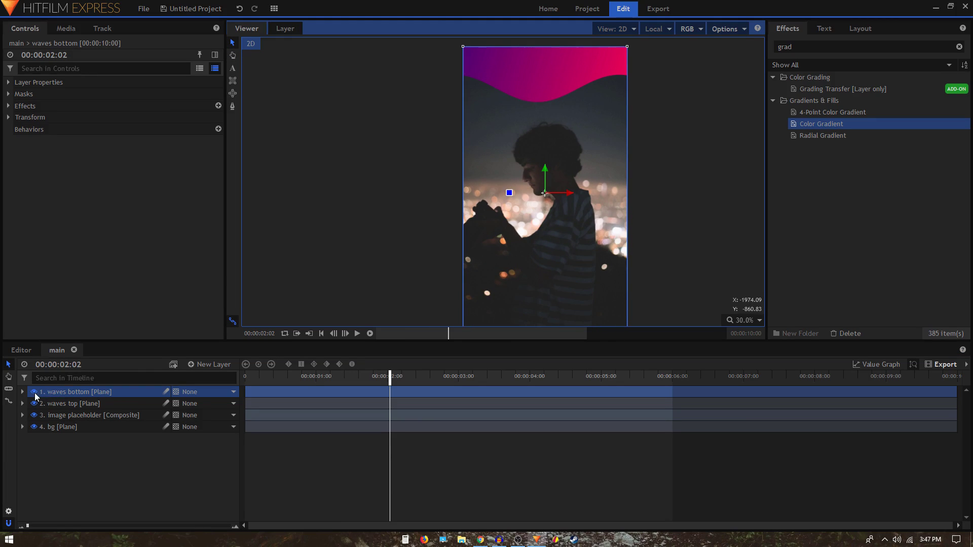
click(23, 392)
click(32, 427)
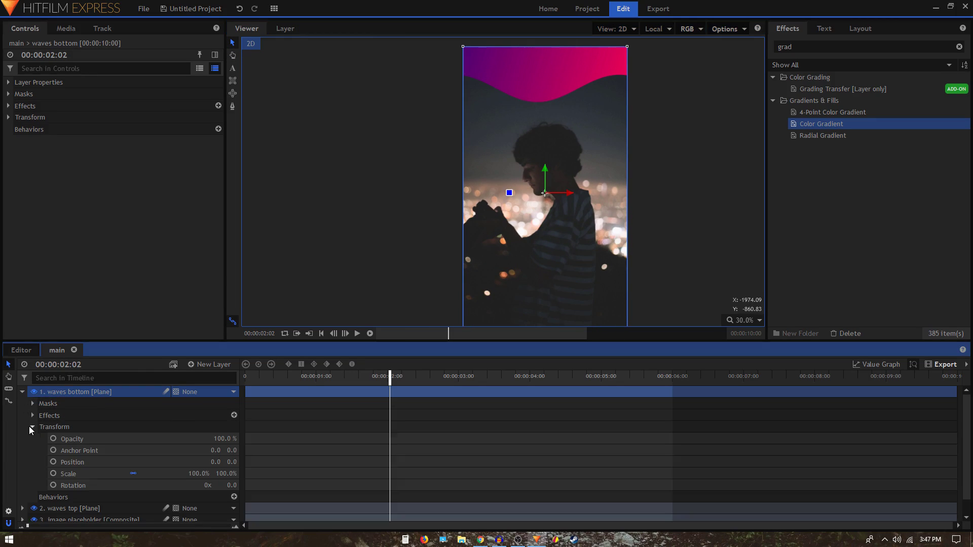
click(231, 486)
text(180)
key(Return)
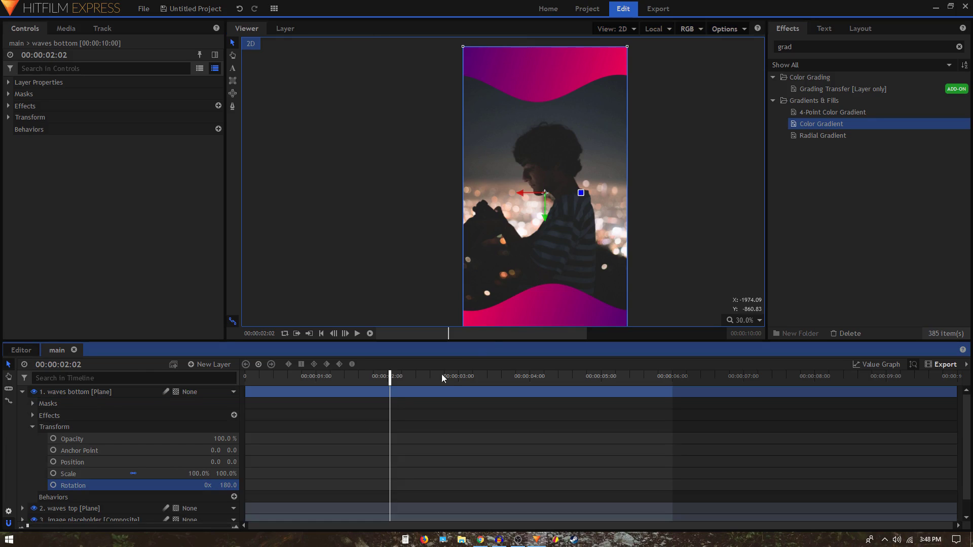
- Play the timeline from near the start to preview both animated waves, and stop playback
mouse_move(537, 228)
mouse_down()
mouse_move(536, 166)
mouse_move(532, 212)
mouse_up()
scroll(535, 166, down, 1)
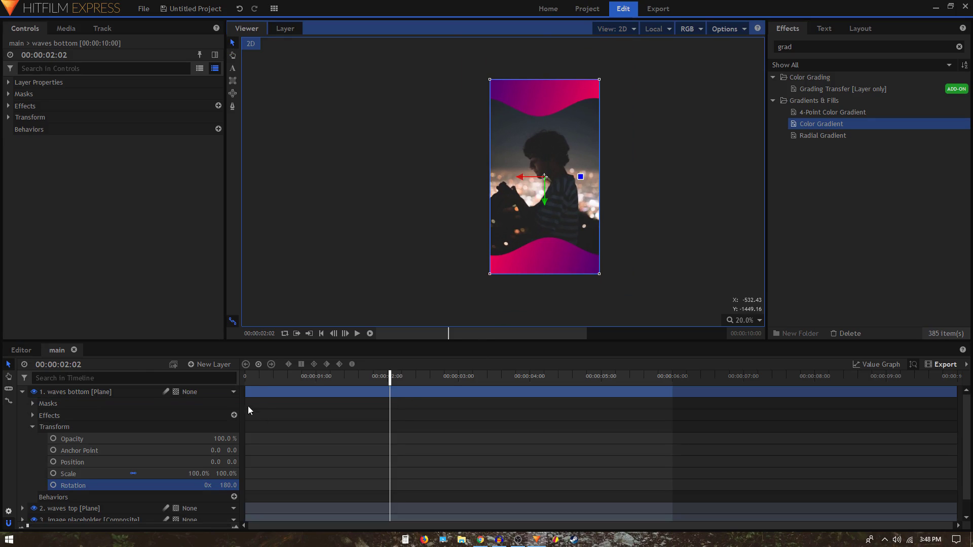
click(252, 376)
key(space)
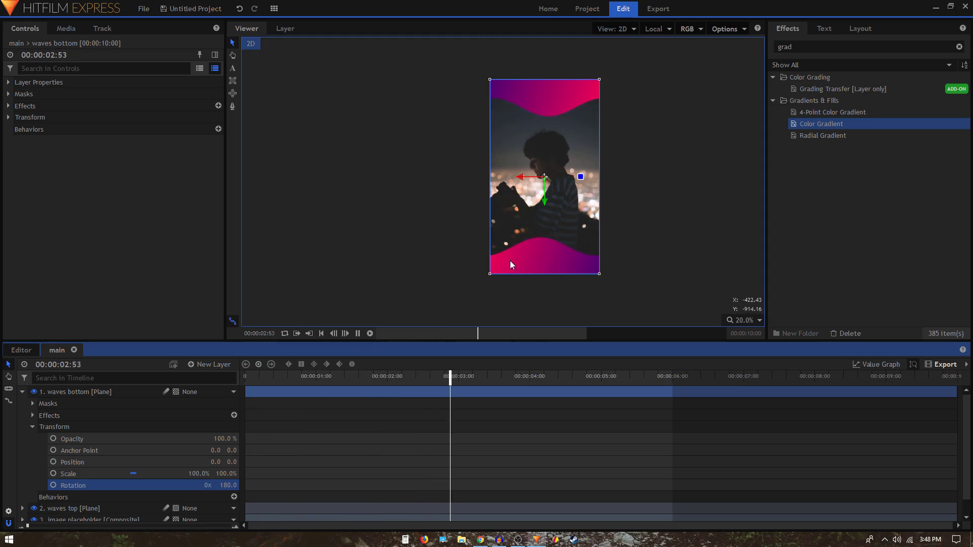
key(space)
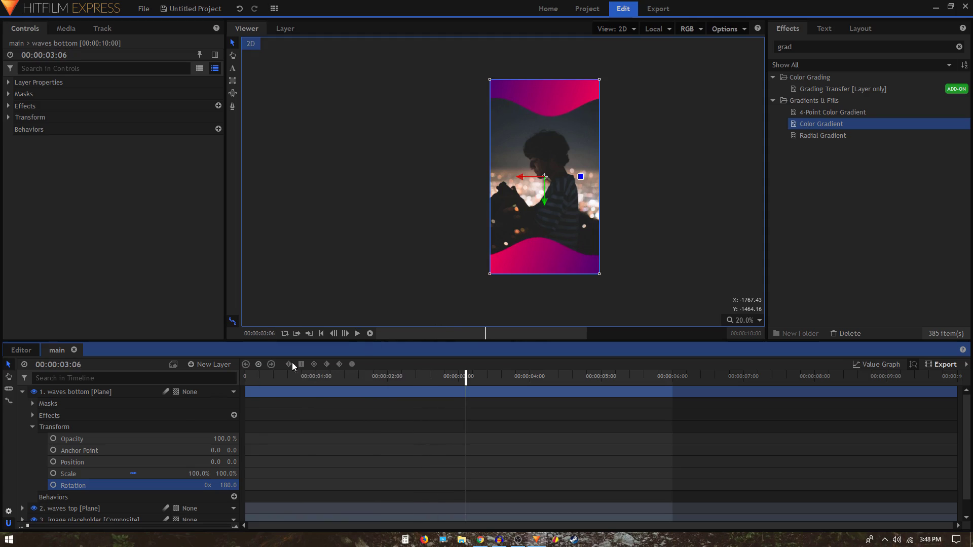
- Set the end color of the waves bottom gradient to dark navy (0, 0, 72) and move its end point farther outside the frame's left edge
click(33, 427)
click(22, 393)
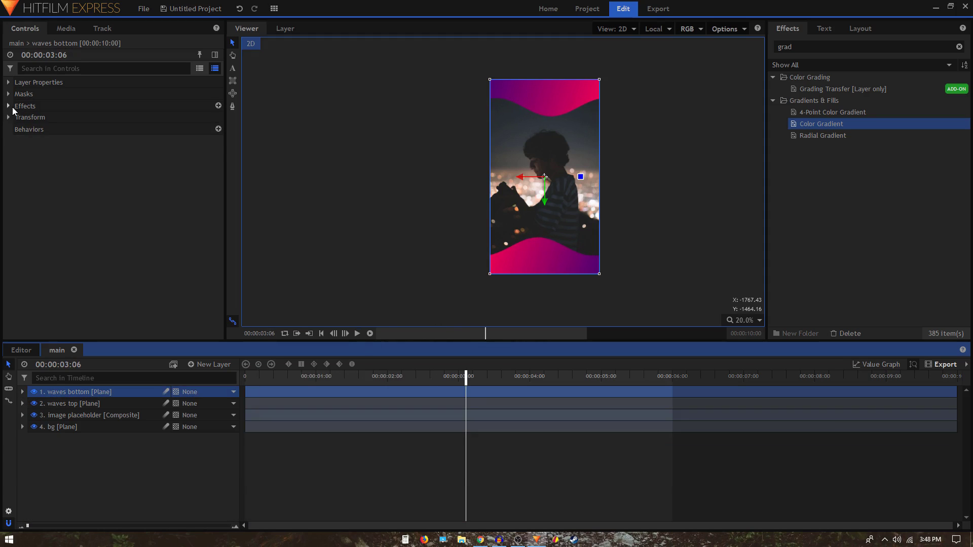
click(9, 106)
click(18, 129)
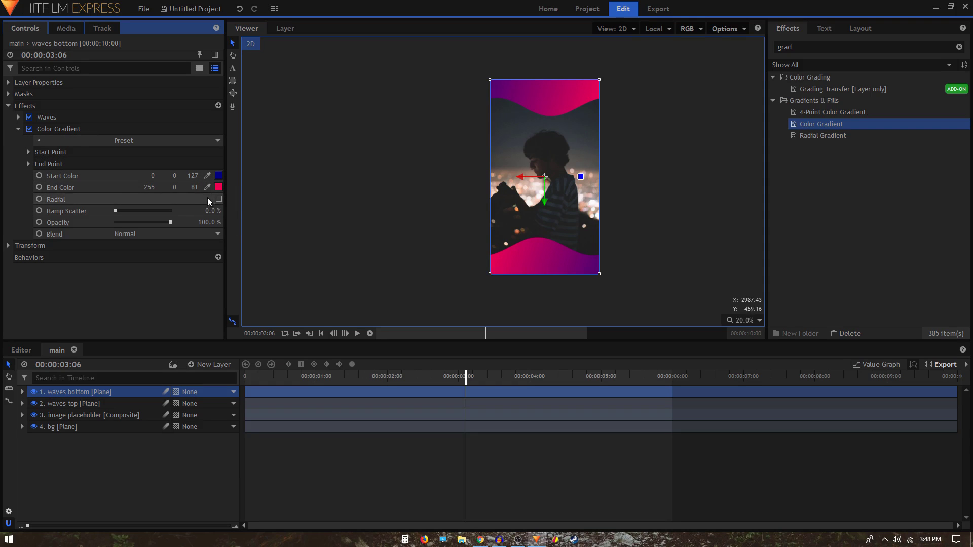
click(217, 187)
click(218, 188)
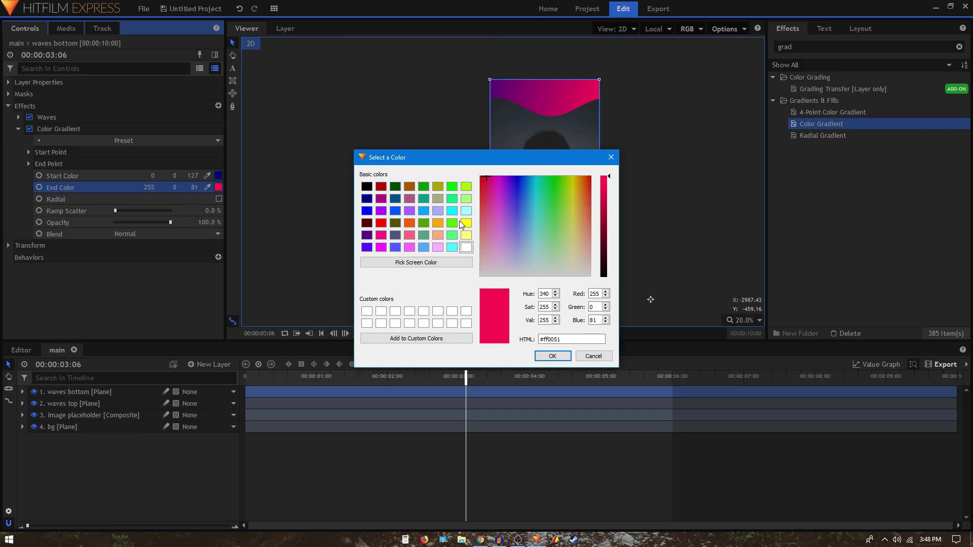
click(366, 199)
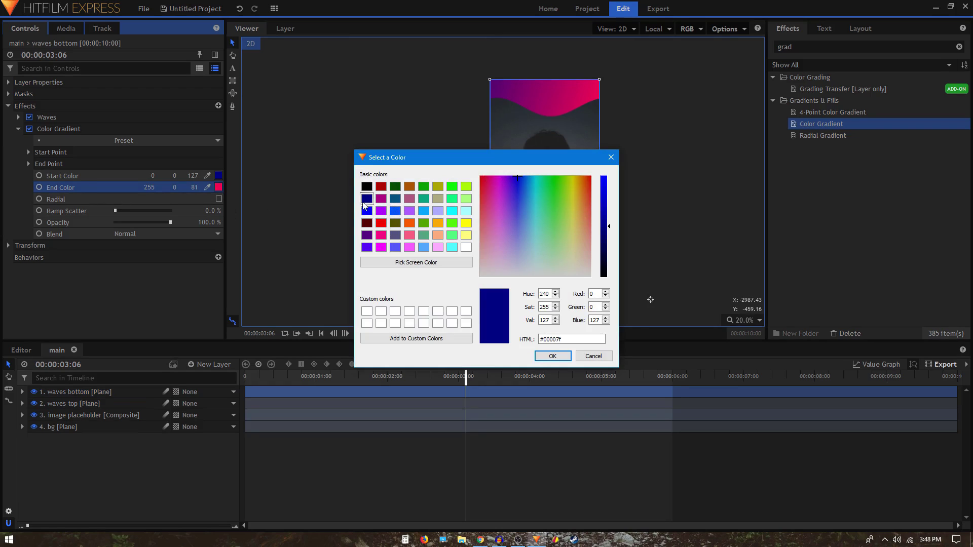
drag(604, 234, 603, 248)
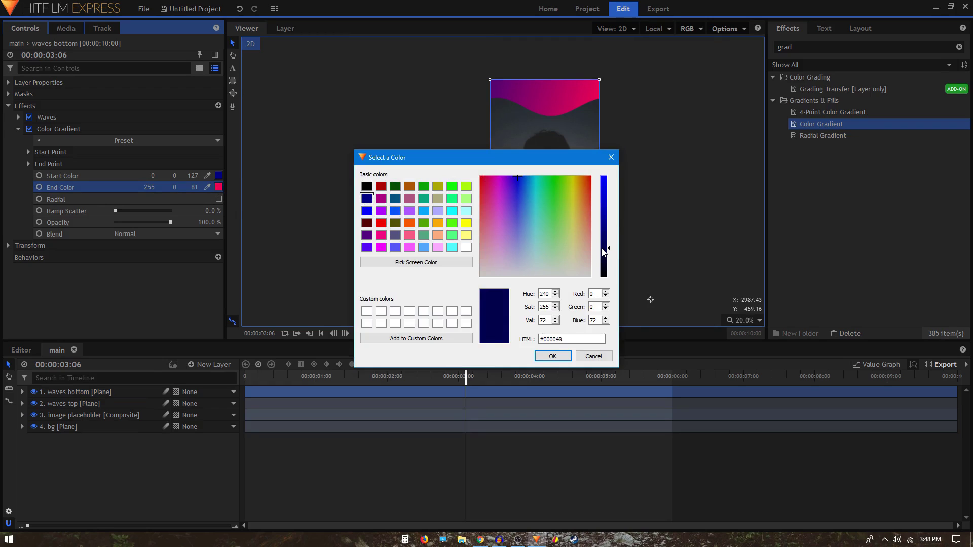
click(553, 357)
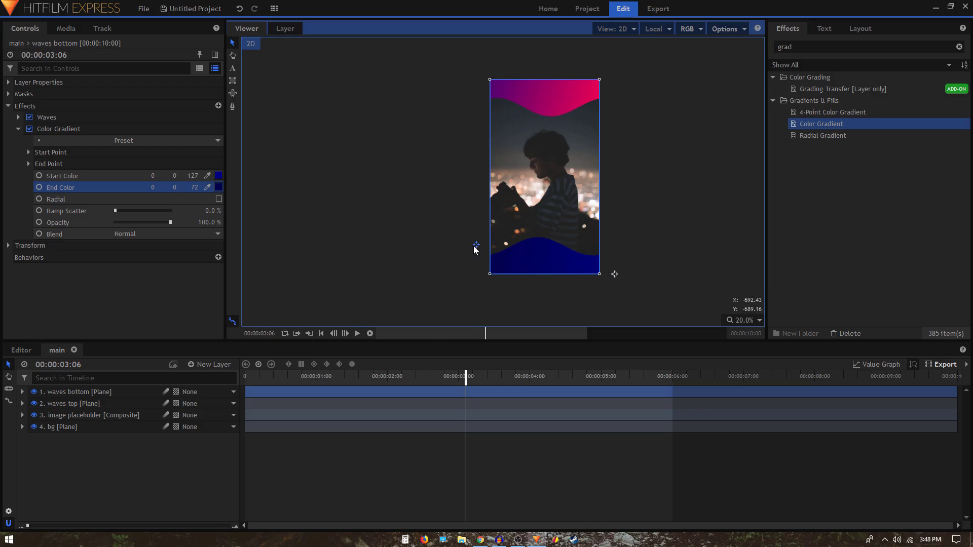
drag(476, 245, 456, 242)
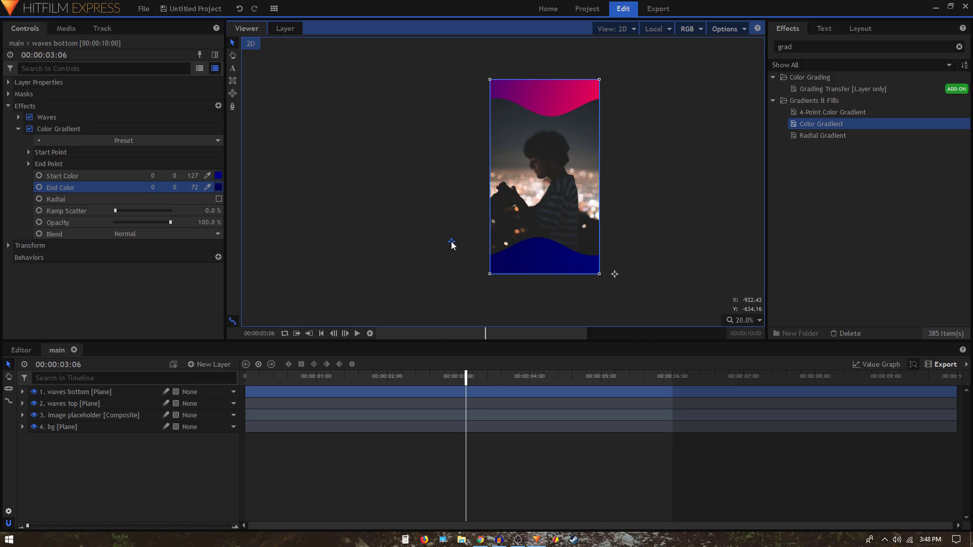
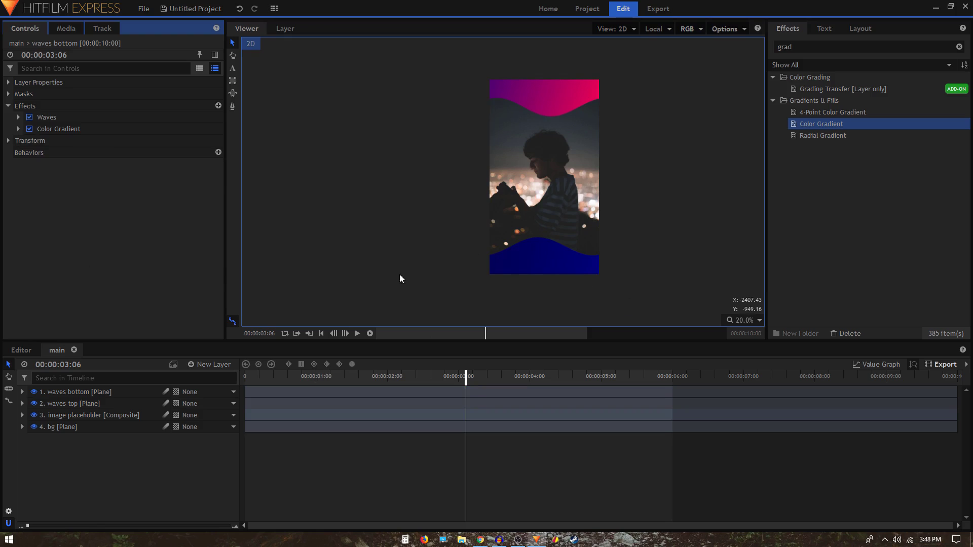
scroll(560, 226, up, 2)
scroll(563, 223, down, 2)
scroll(506, 199, up, 2)
scroll(506, 199, down, 2)
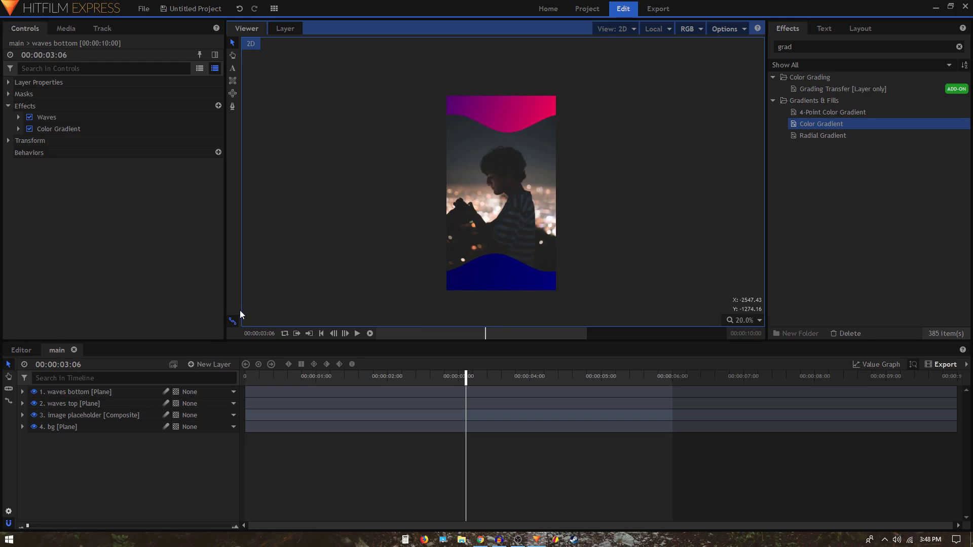
- Add a new text layer above the waves and enter the text "Friday"
click(203, 365)
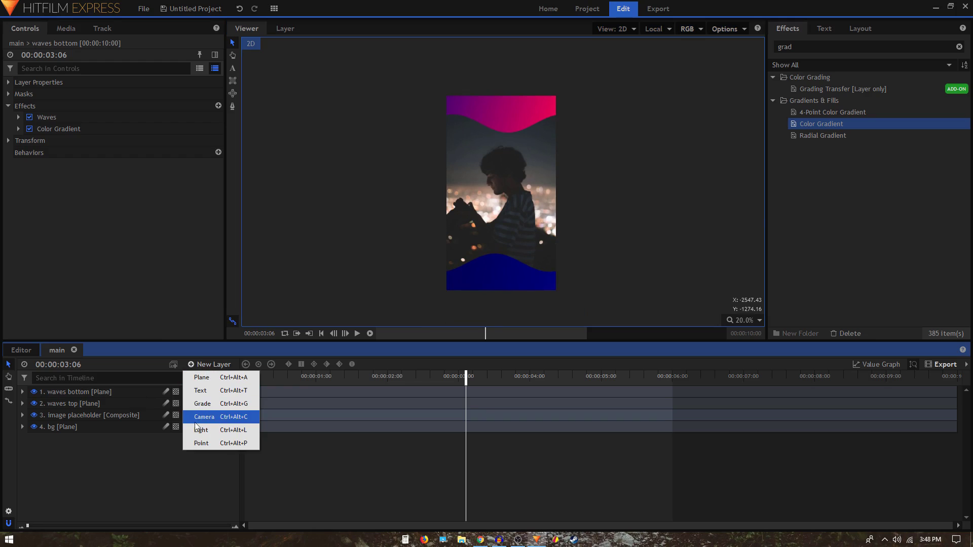
click(203, 390)
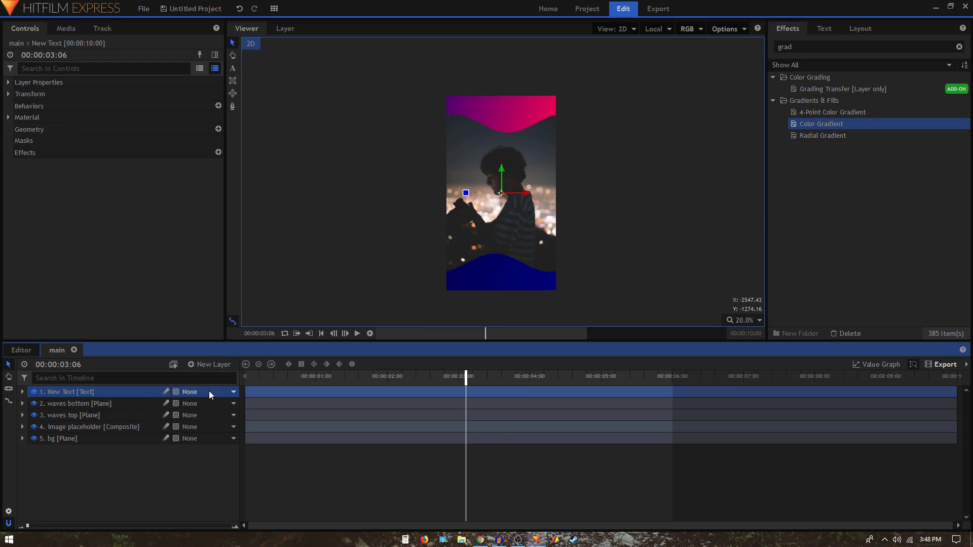
click(233, 68)
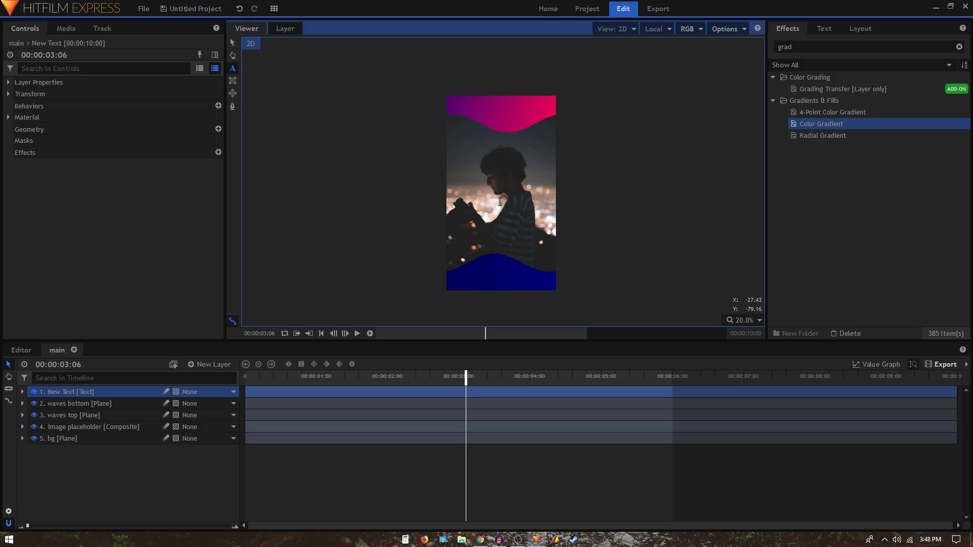
click(217, 363)
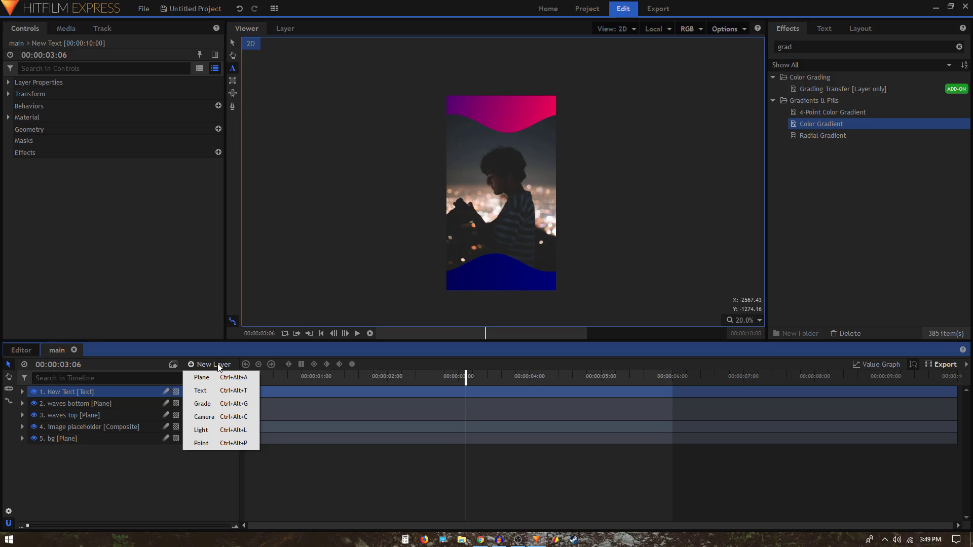
click(233, 68)
scroll(488, 163, up, 5)
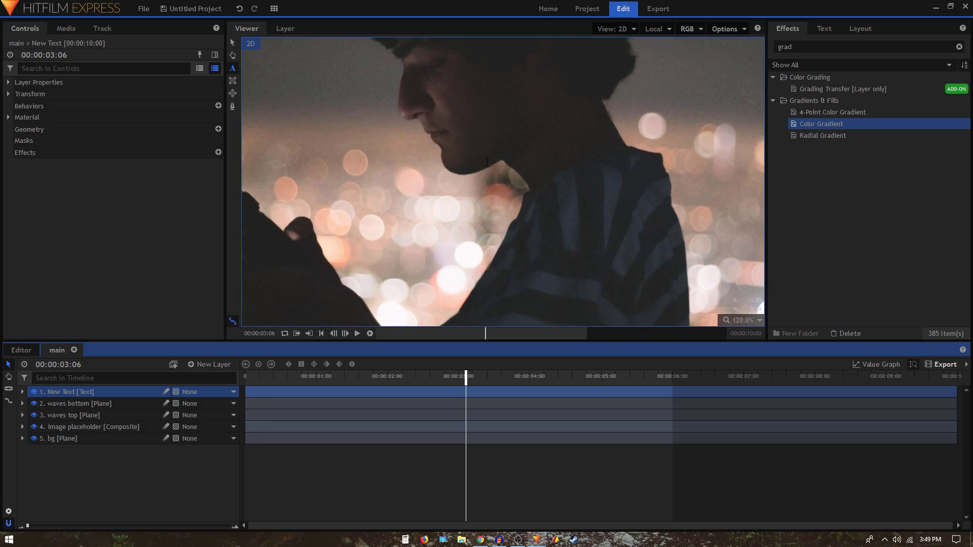
scroll(487, 163, down, 5)
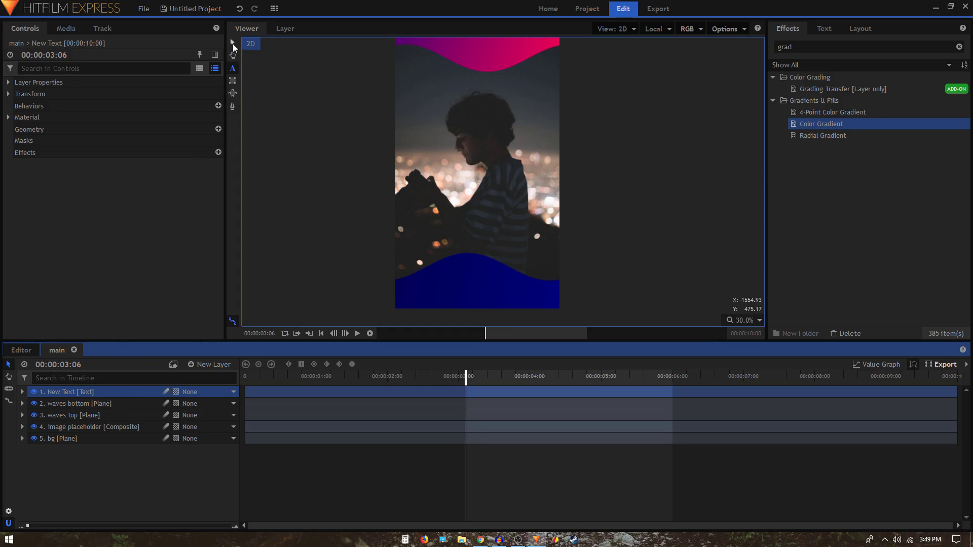
click(232, 68)
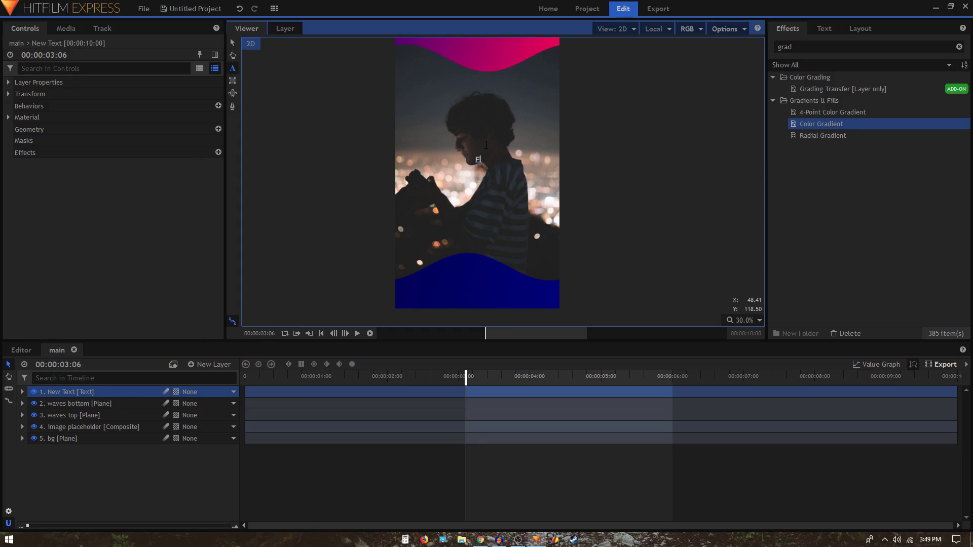
text(day)
- Change the font of the whole "Friday" text to Montserrat
key(ctrl+a)
click(824, 28)
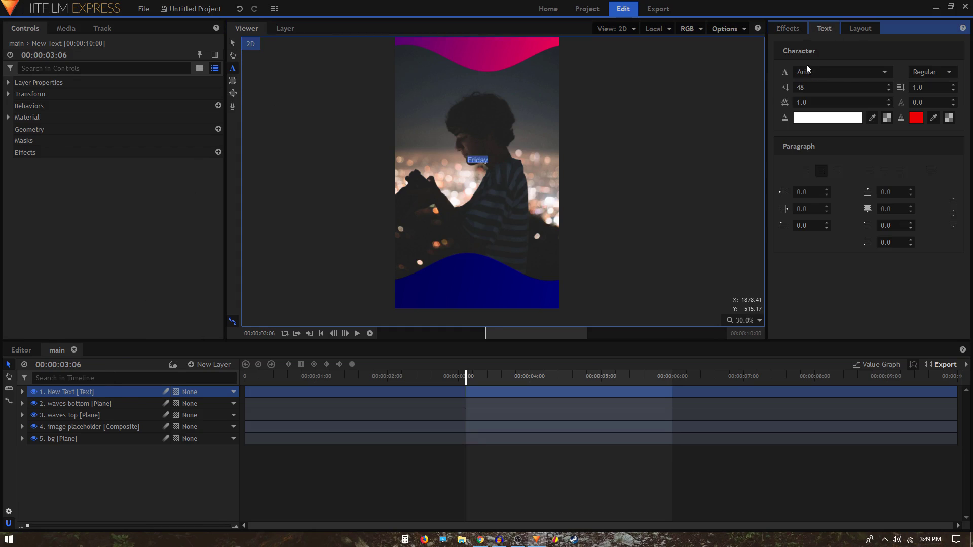
click(845, 71)
scroll(850, 198, down, 10)
scroll(849, 198, down, 20)
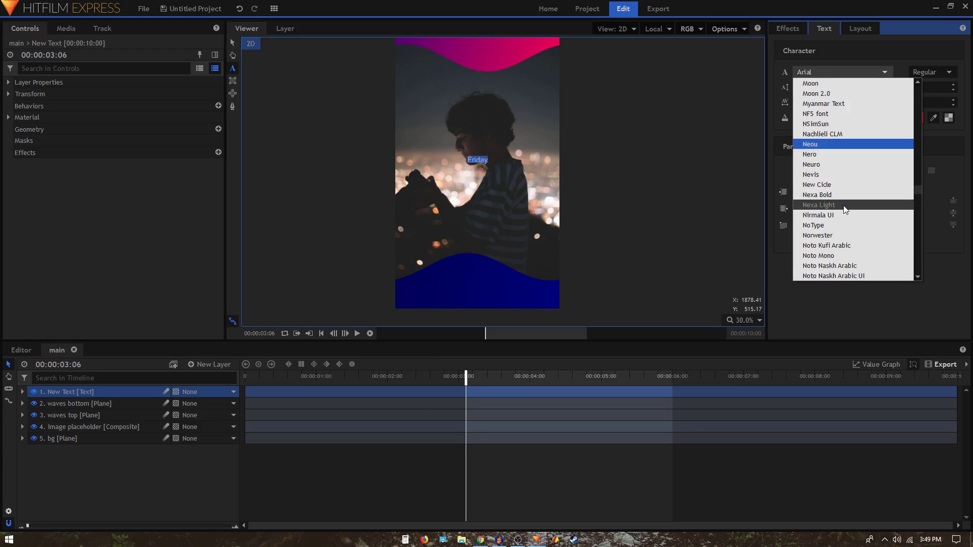
scroll(844, 205, up, 2)
click(831, 133)
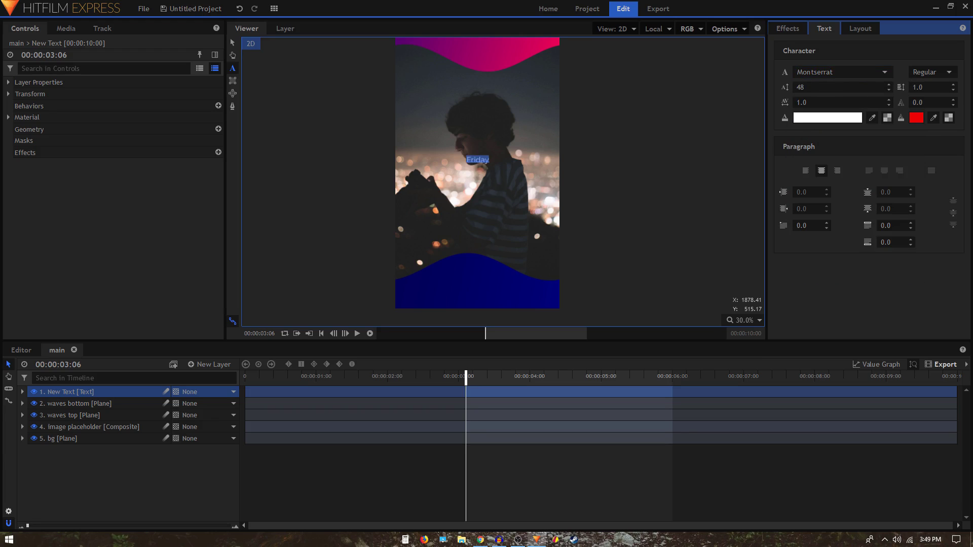
- Set the "Friday" text to size 216 with the Black font style
drag(811, 88, 862, 85)
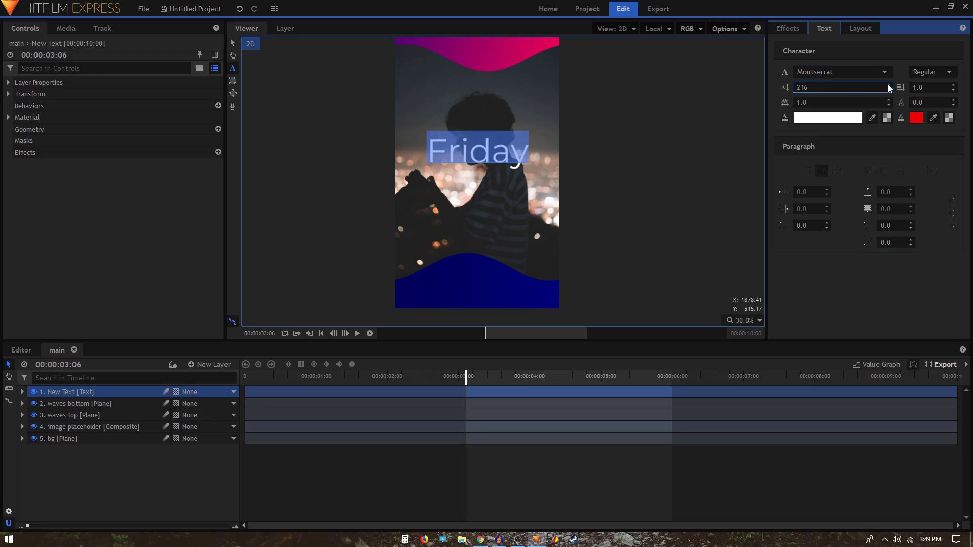
click(932, 72)
click(879, 80)
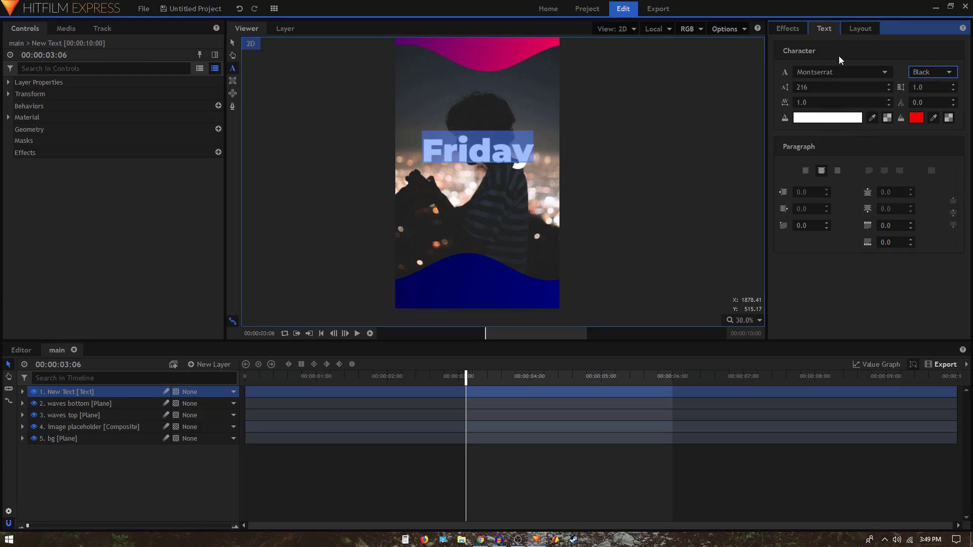
- Center the text vertically relative to the timeline frame and rename its layer as "friday"
click(861, 29)
click(932, 172)
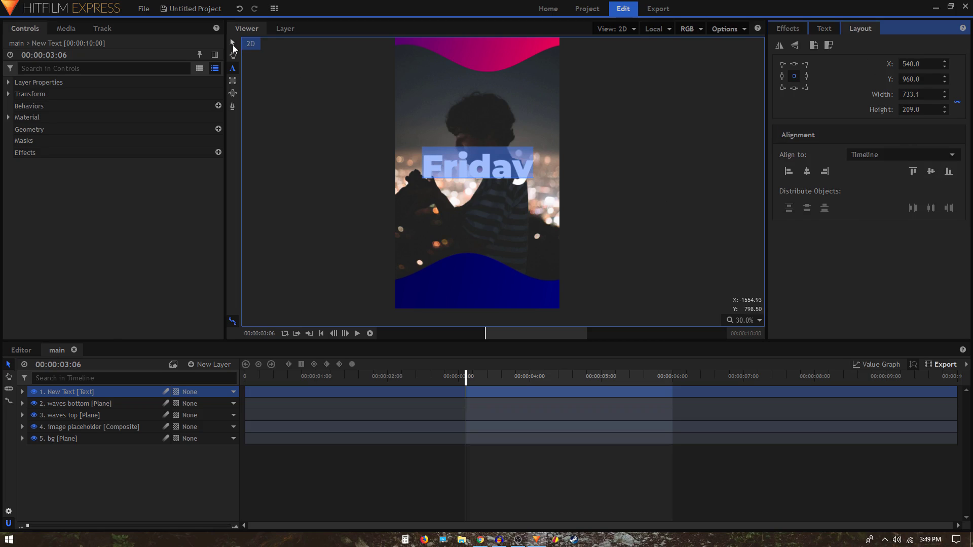
double_click(80, 391)
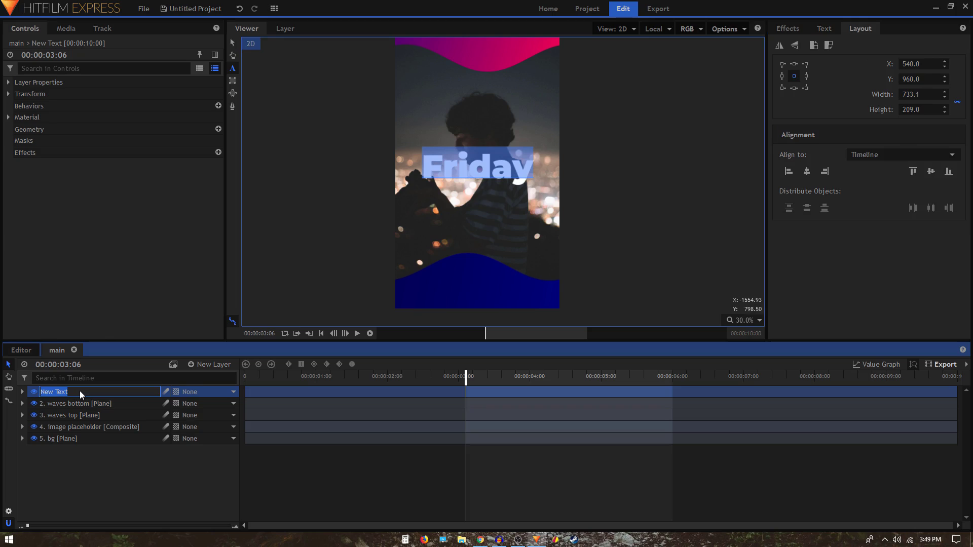
text(friday)
key(Return)
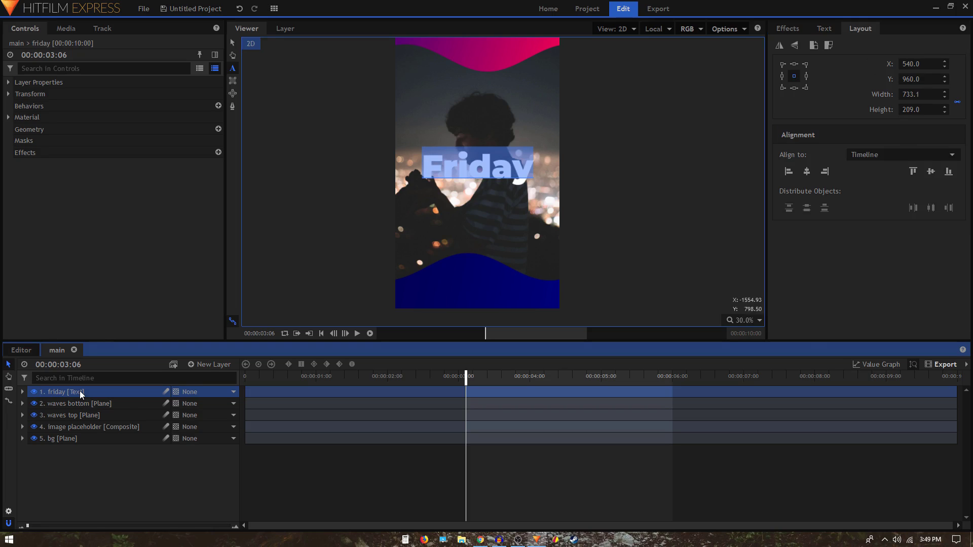
- Create a "Vlog" text from a copy of the "friday" layer and move it straight down to Y about 1123
key(ctrl+d)
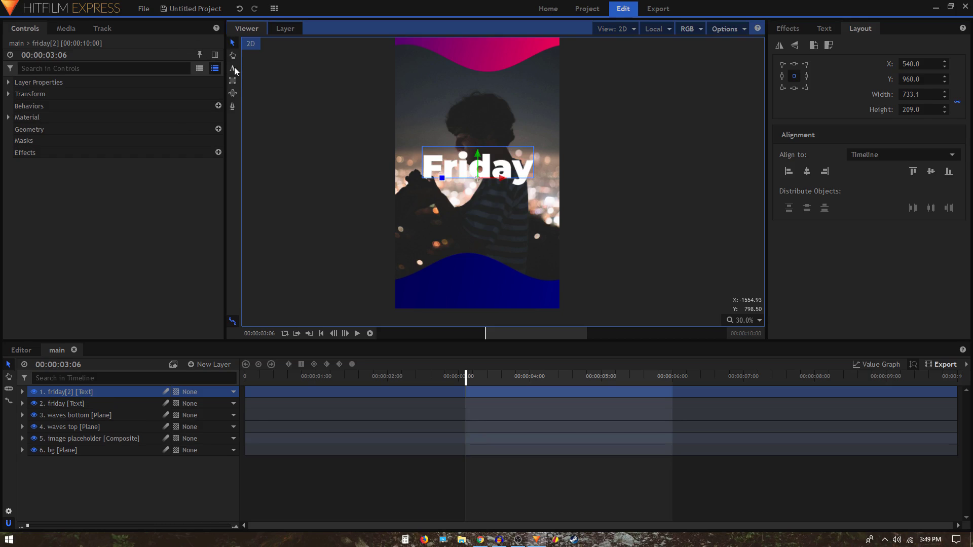
double_click(434, 161)
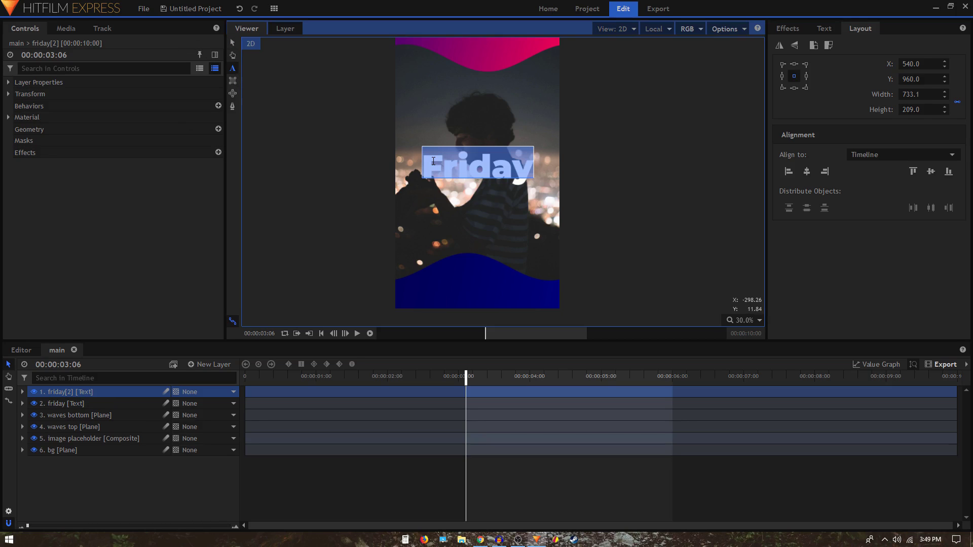
click(434, 161)
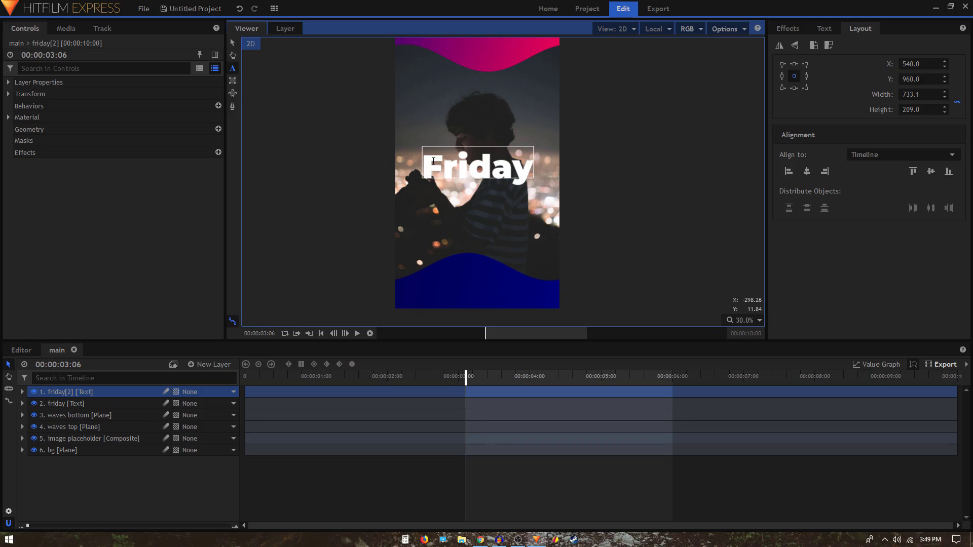
key(shift+Right)
key(shift+Right)
key(shift+Right)
key(shift+Right)
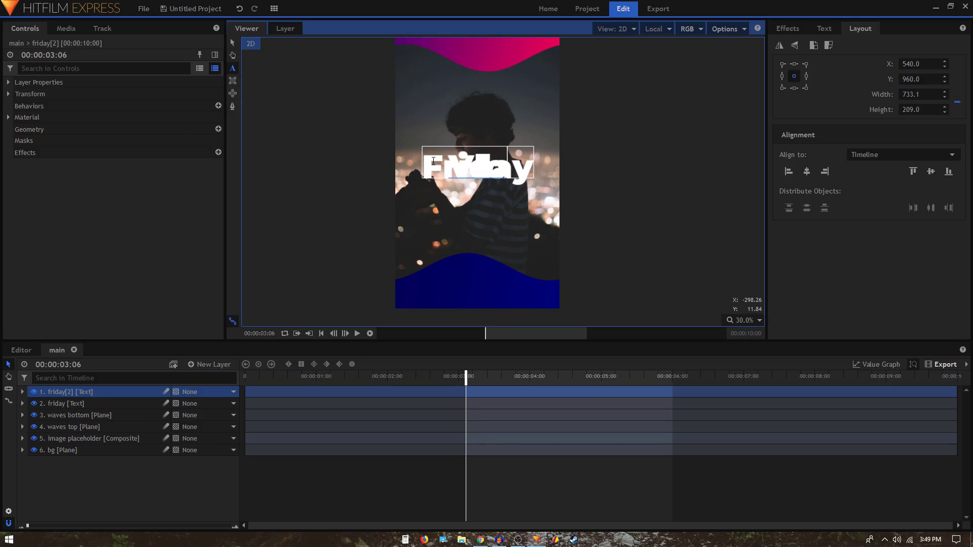
click(232, 43)
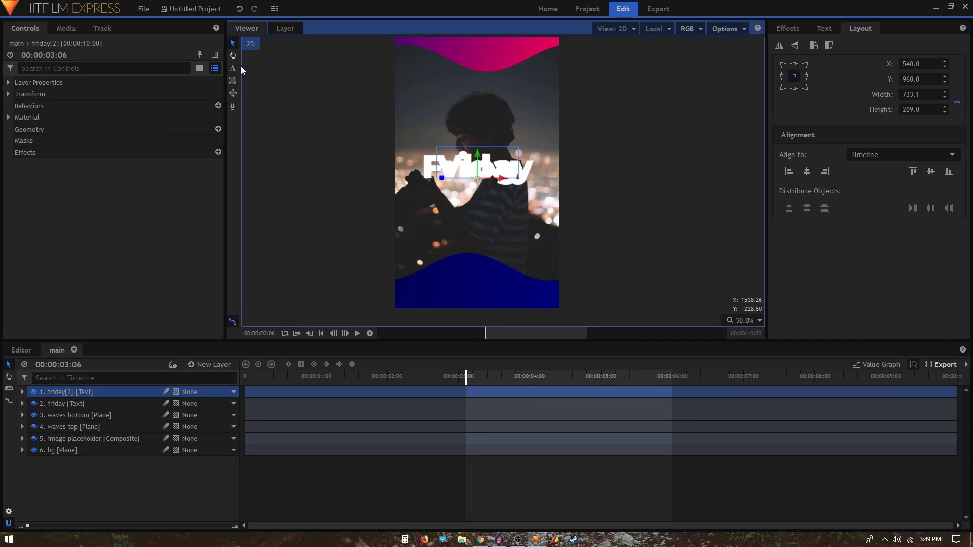
drag(482, 159, 482, 182)
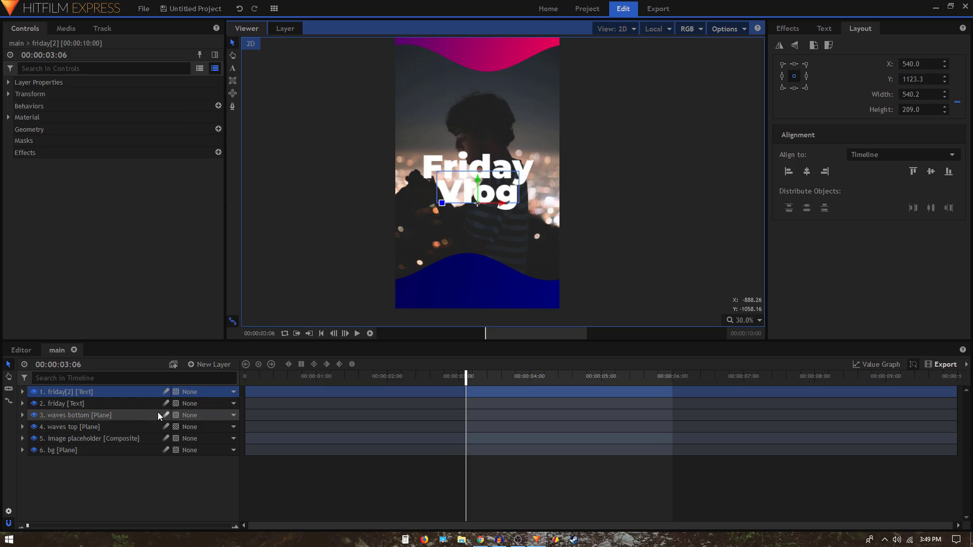
- Rename the copied text layer as "vlog" and place it beneath the "friday" layer in the stack
double_click(81, 394)
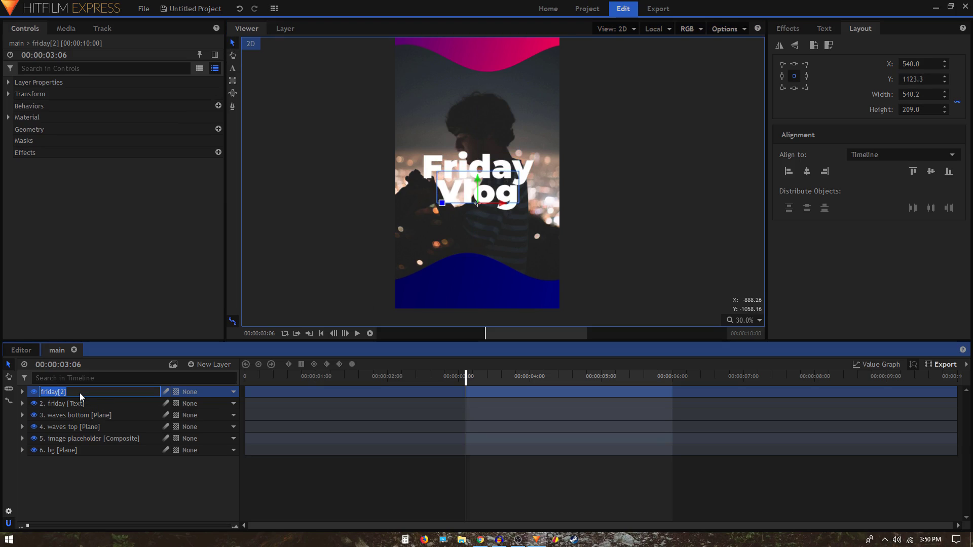
text(vlog)
click(63, 426)
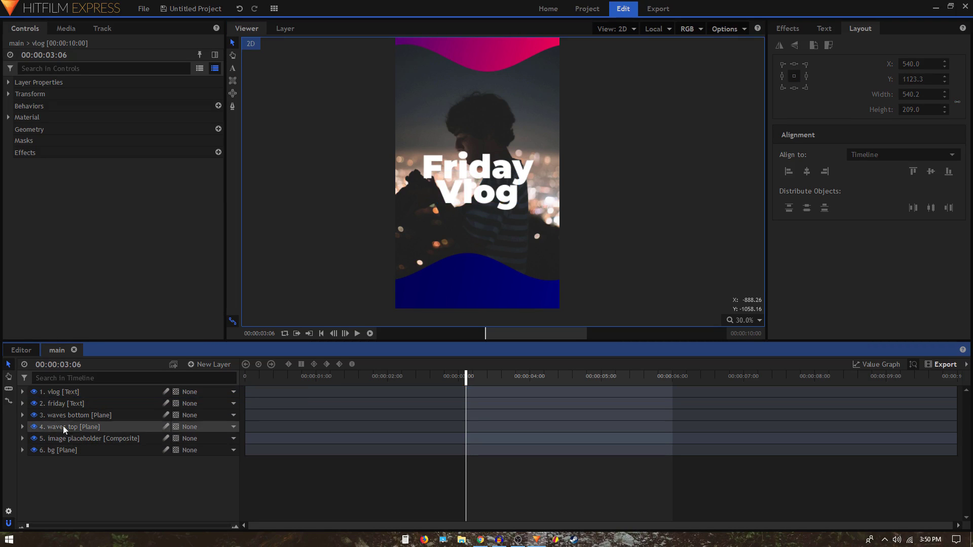
click(64, 390)
drag(63, 391, 59, 404)
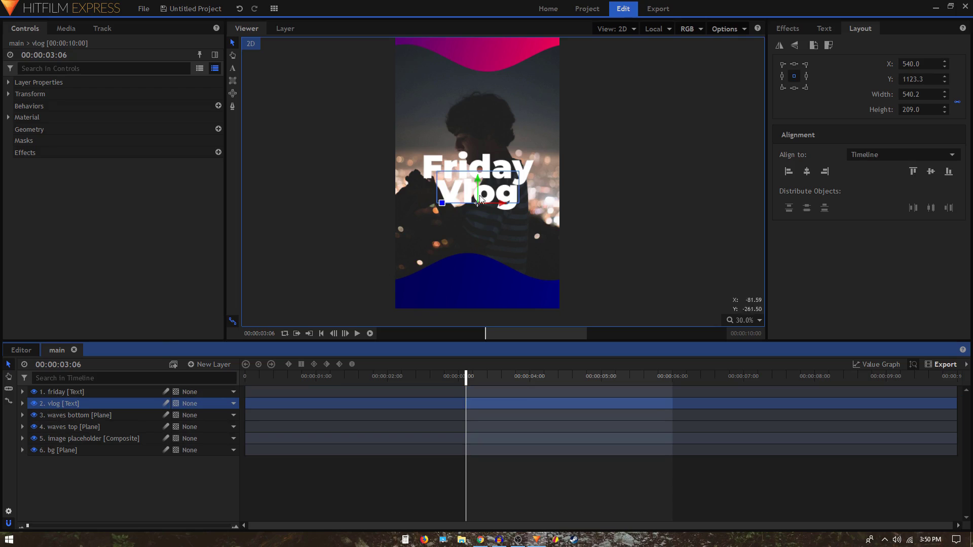
- Find the Drop Shadow effect and apply it to the "friday" text layer
scroll(474, 175, up, 2)
scroll(473, 176, up, 2)
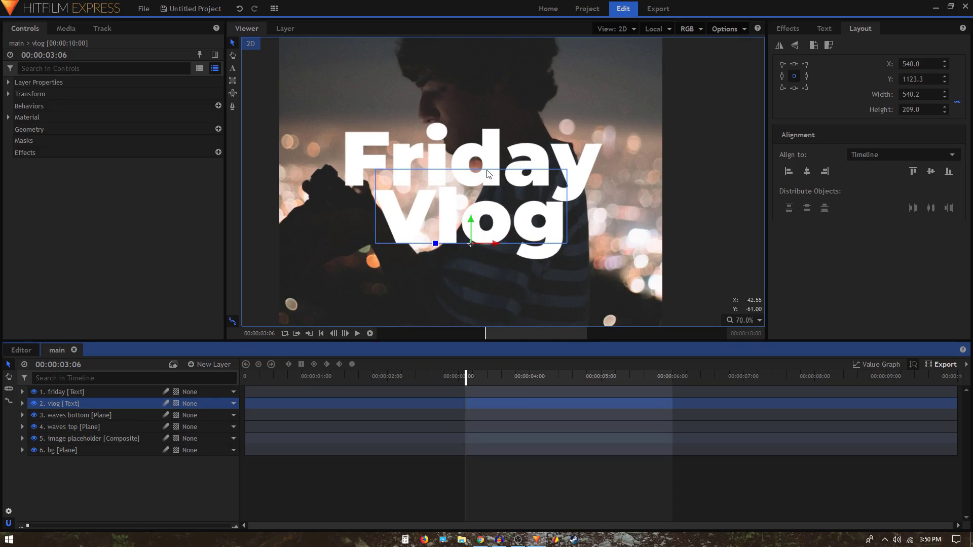
scroll(454, 173, down, 1)
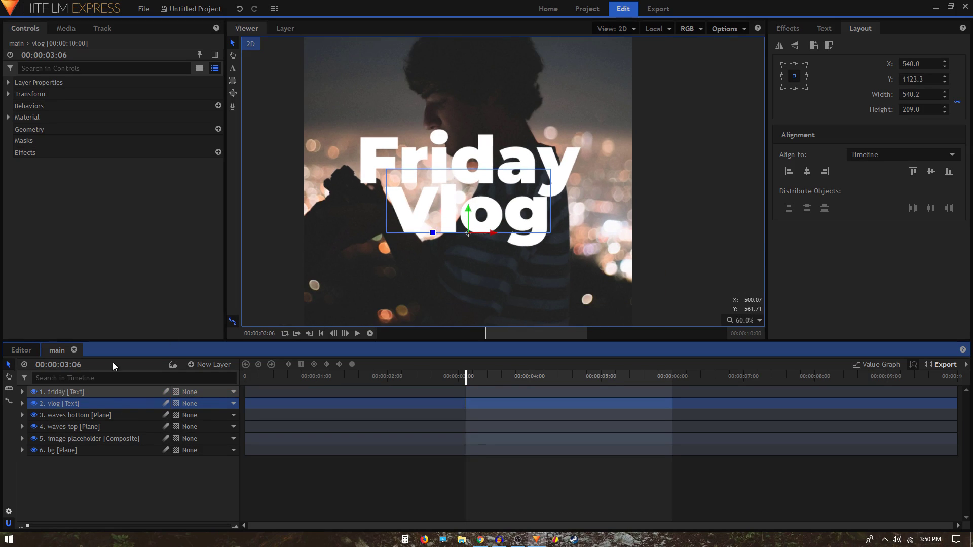
click(787, 28)
click(786, 47)
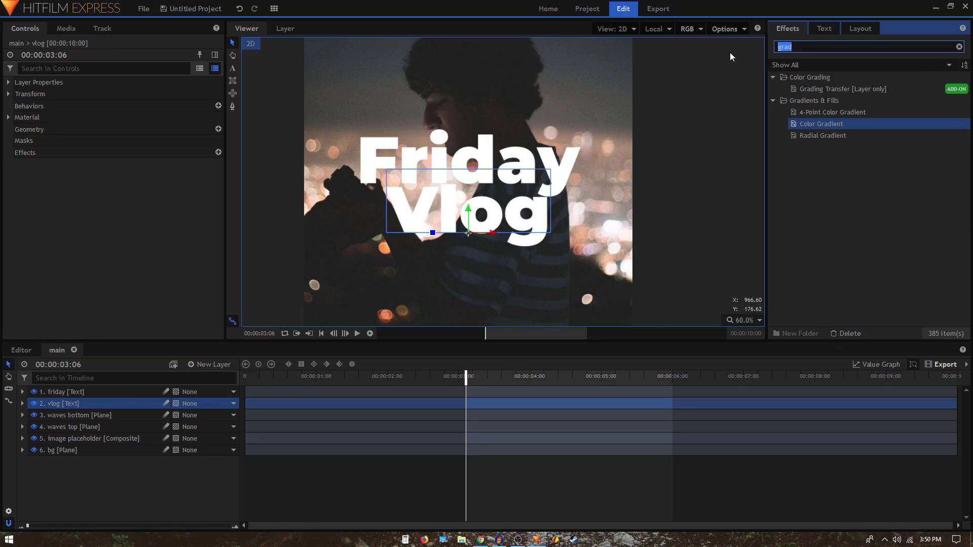
text(drop)
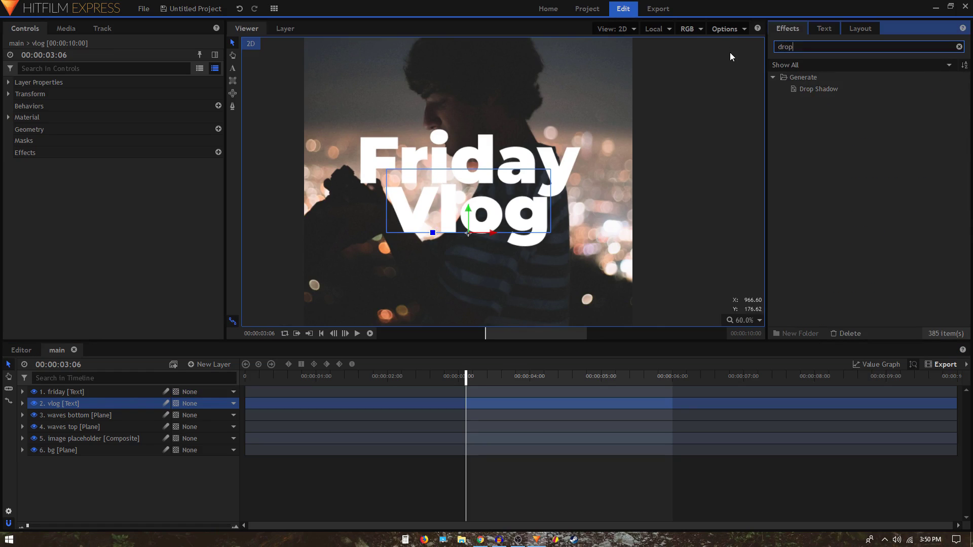
drag(806, 89, 49, 398)
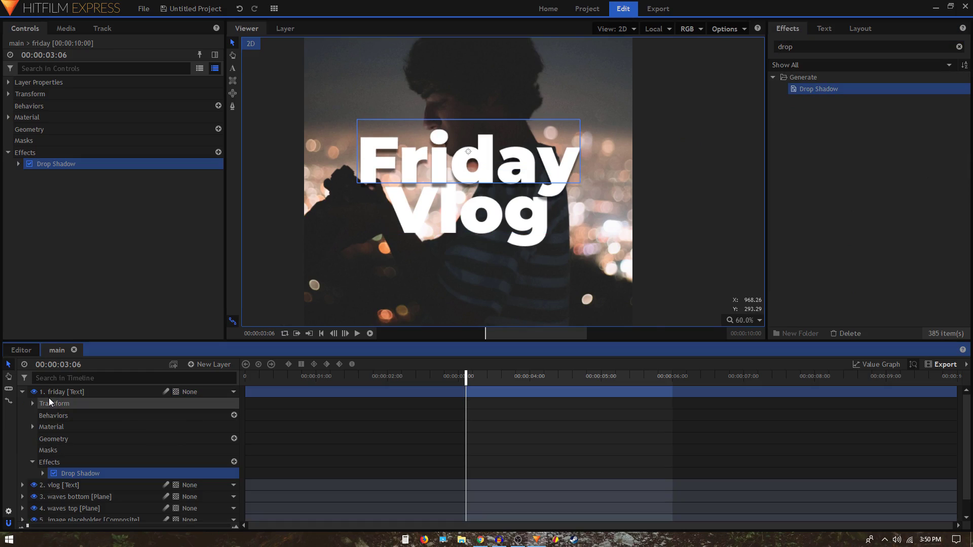
- Set the "friday" drop shadow's distance to 28.3 px, penumbra to 30.3 px and opacity to 0.64
click(18, 163)
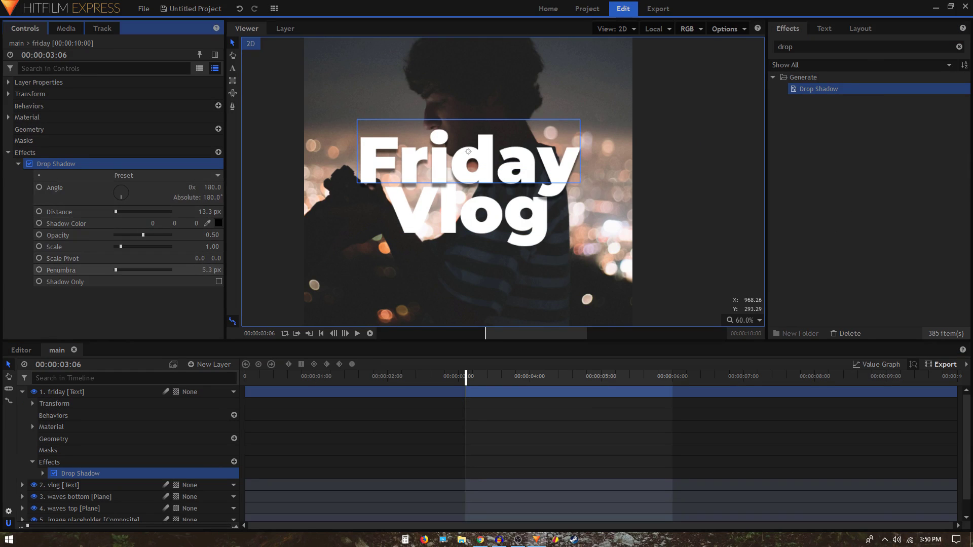
drag(210, 270, 221, 269)
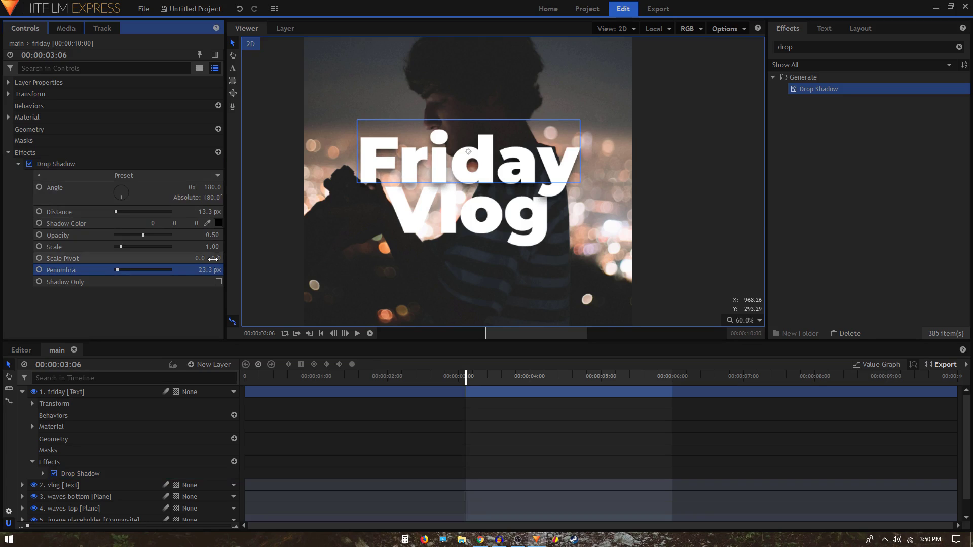
drag(204, 212, 209, 212)
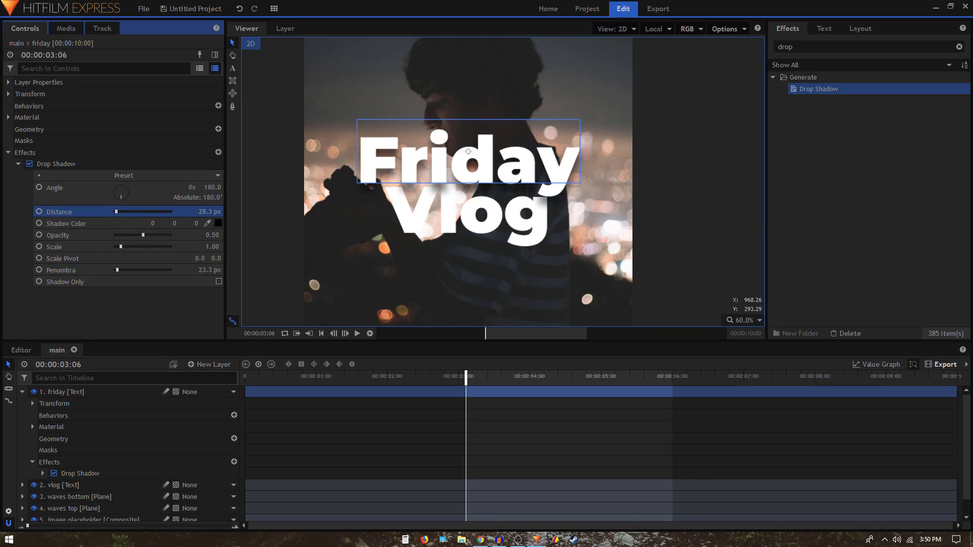
scroll(377, 208, up, 3)
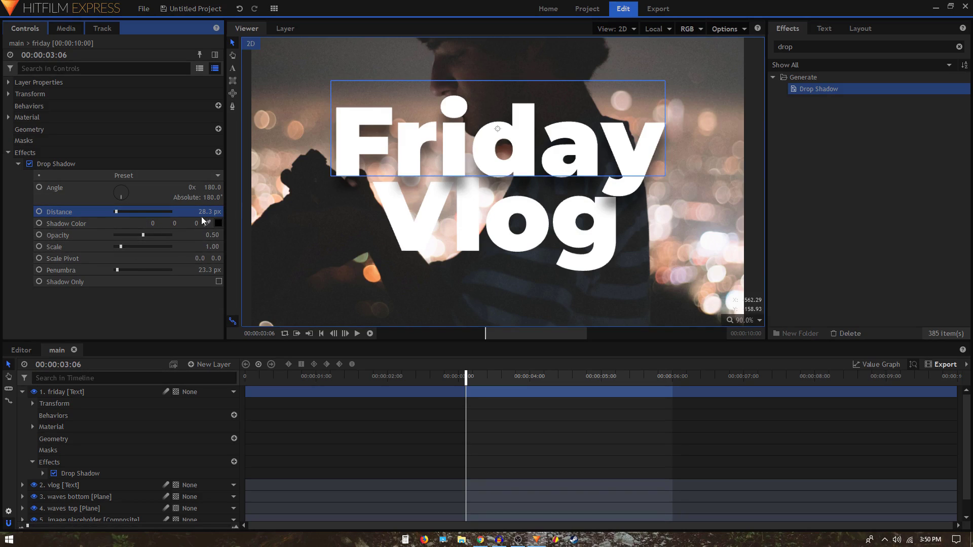
drag(210, 270, 203, 269)
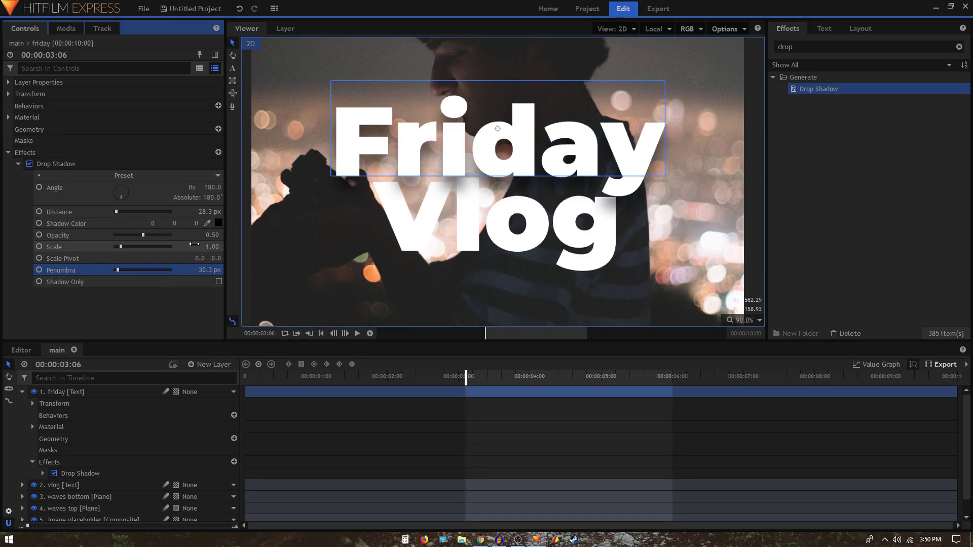
drag(143, 235, 150, 235)
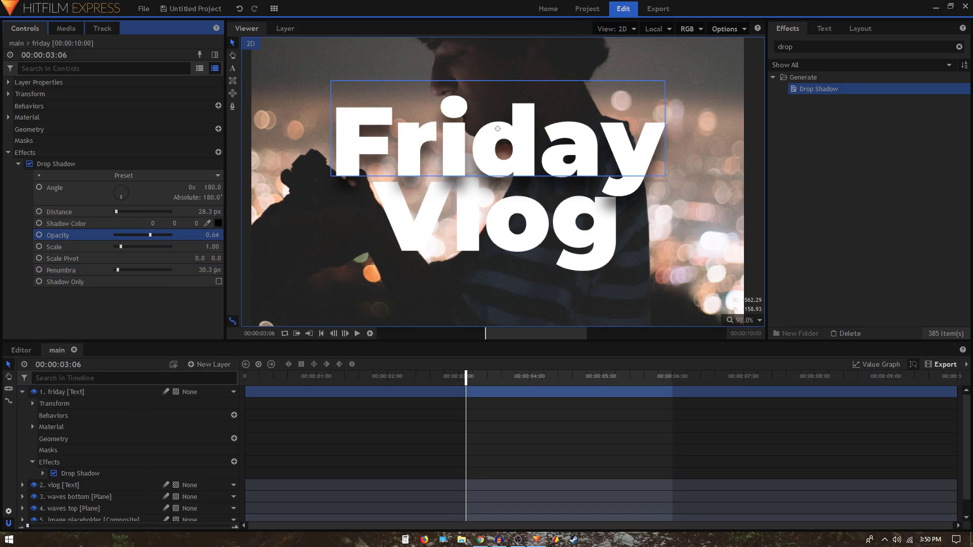
- Nudge the "Vlog" text slightly upward, closer to the "Friday" text
click(23, 392)
click(71, 404)
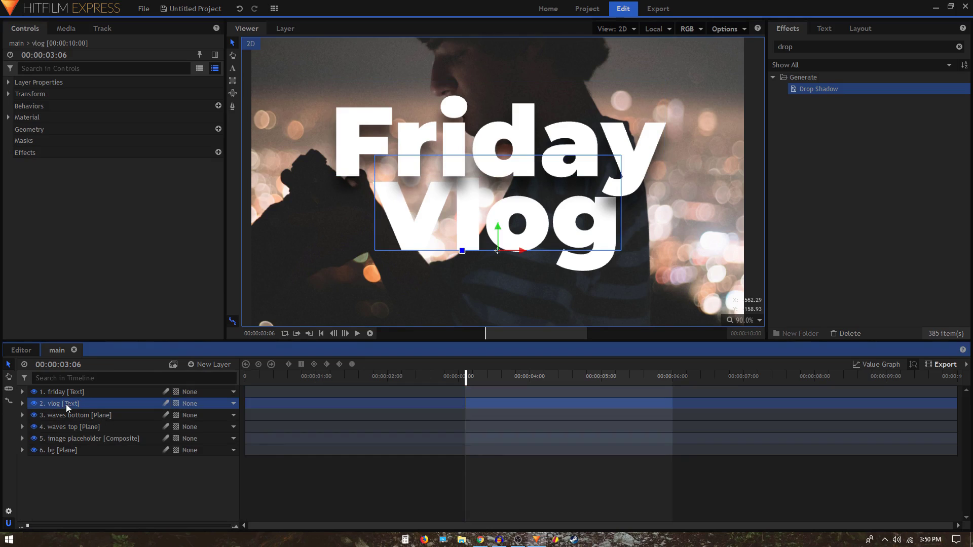
drag(499, 233, 499, 230)
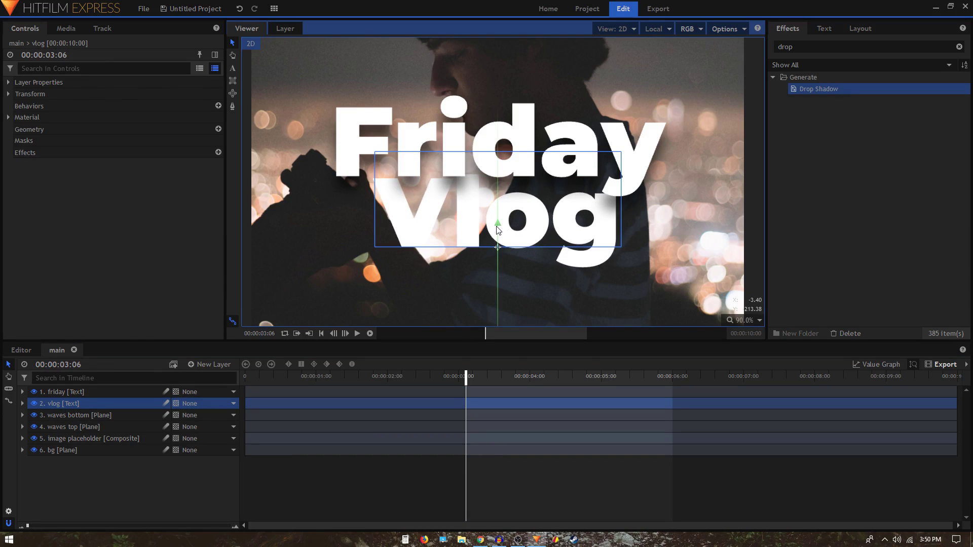
click(153, 467)
scroll(473, 206, down, 3)
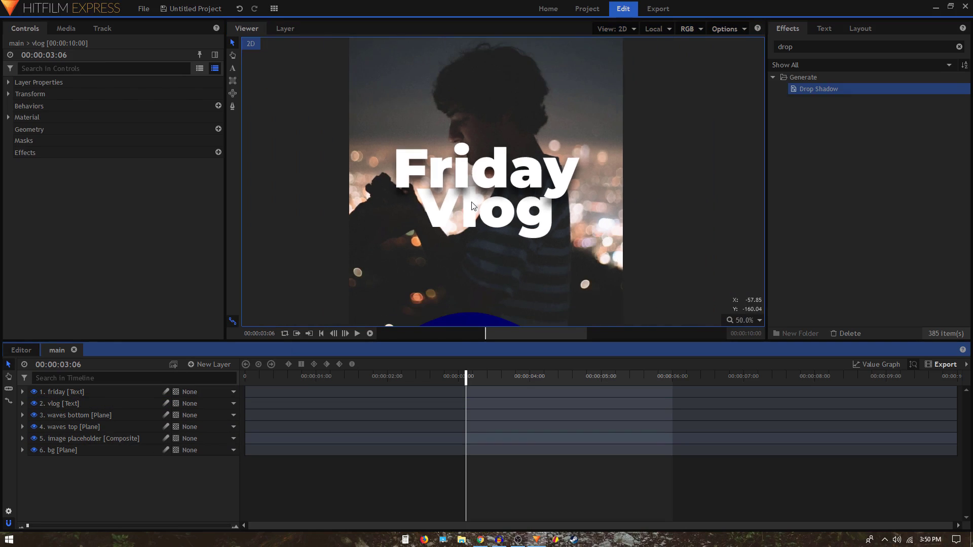
scroll(472, 206, down, 3)
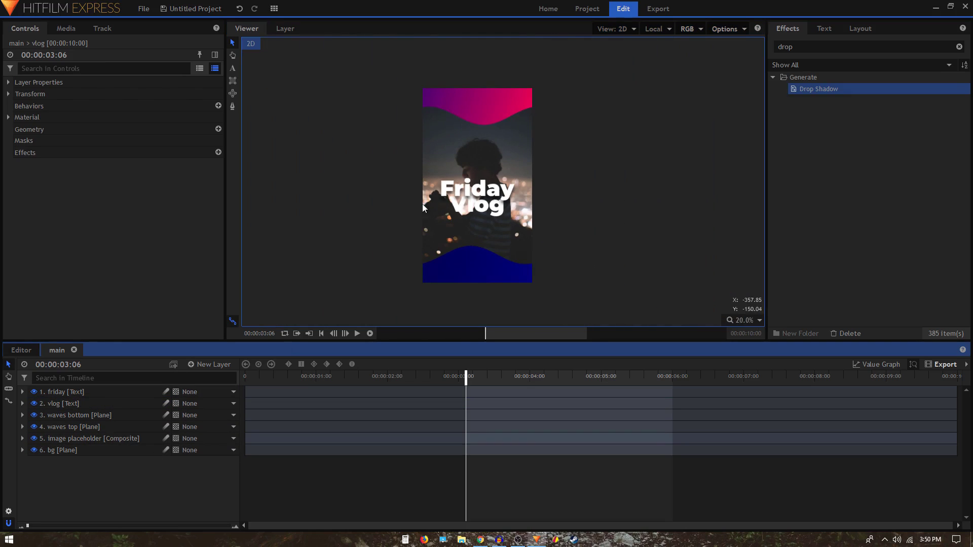
- Add a new point layer and make it the parent of the "waves bottom" and "waves top" layers
click(218, 366)
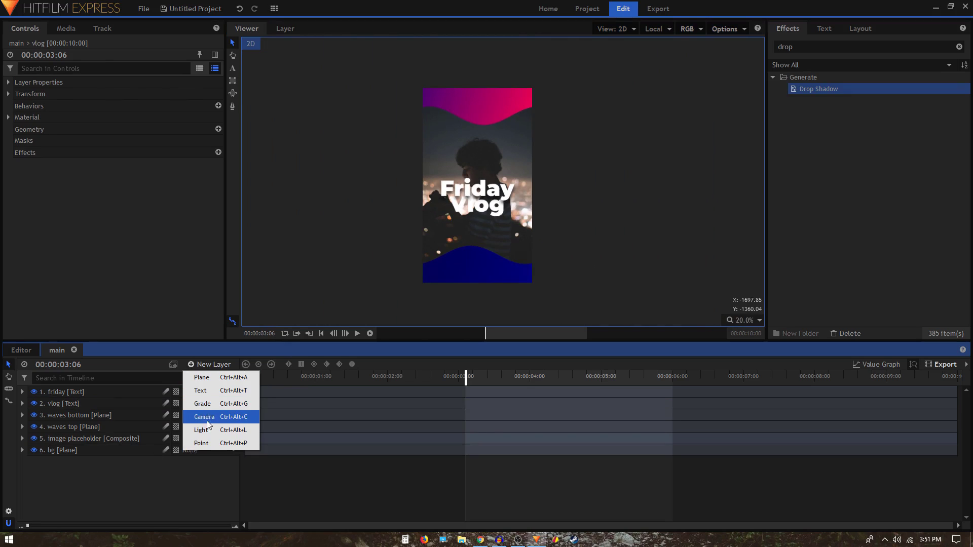
click(208, 444)
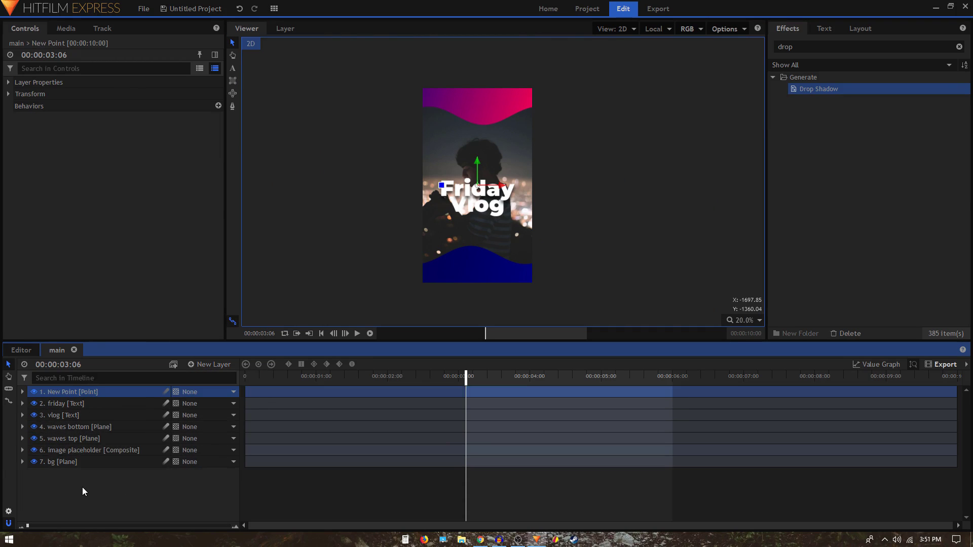
click(74, 429)
shift+click(76, 438)
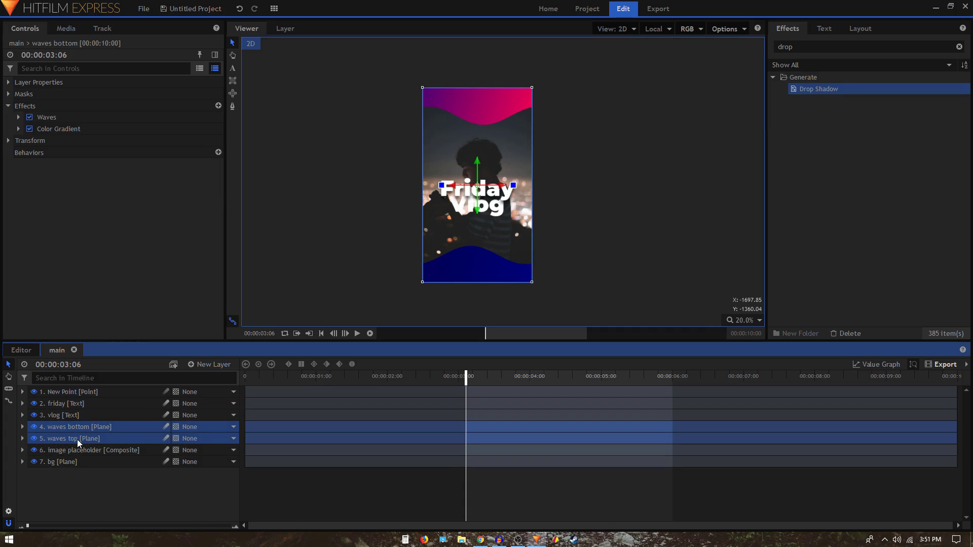
click(198, 427)
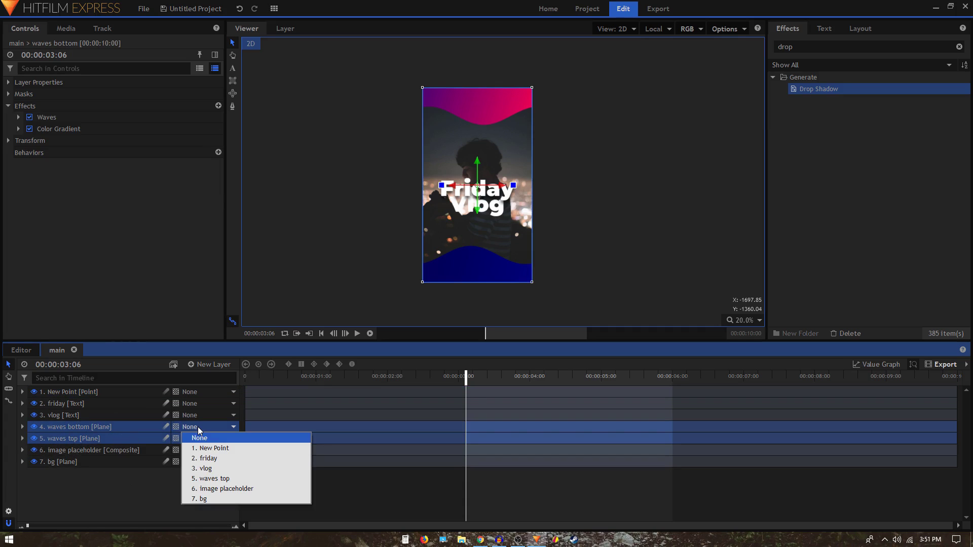
click(218, 449)
- Animate the point's scale from 169% at the timeline start to 100% at one second and play it back
click(22, 392)
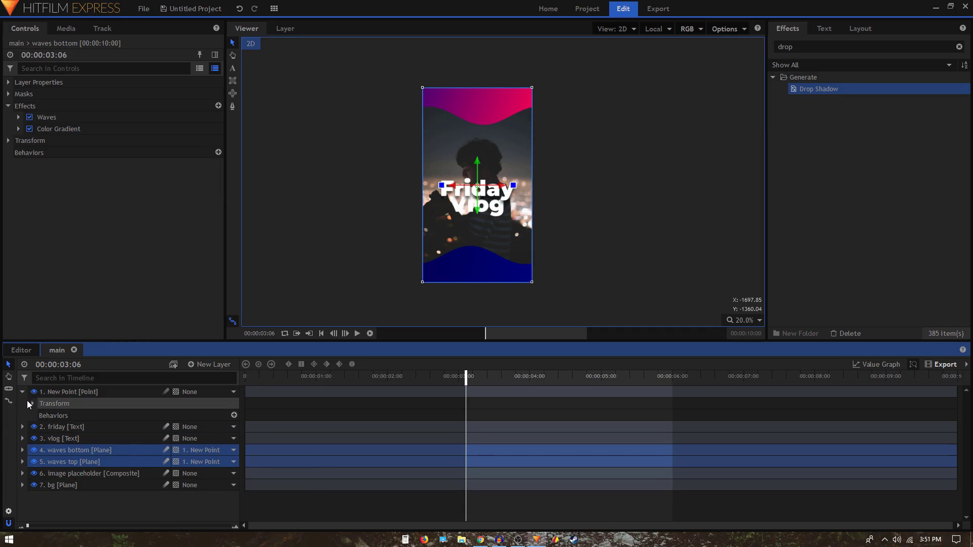
click(30, 404)
click(317, 376)
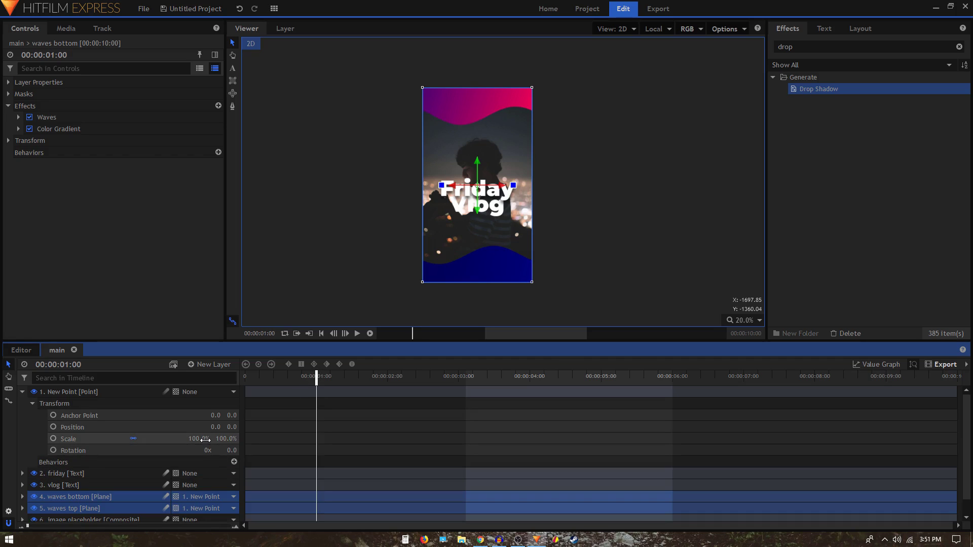
click(53, 439)
drag(316, 376, 210, 381)
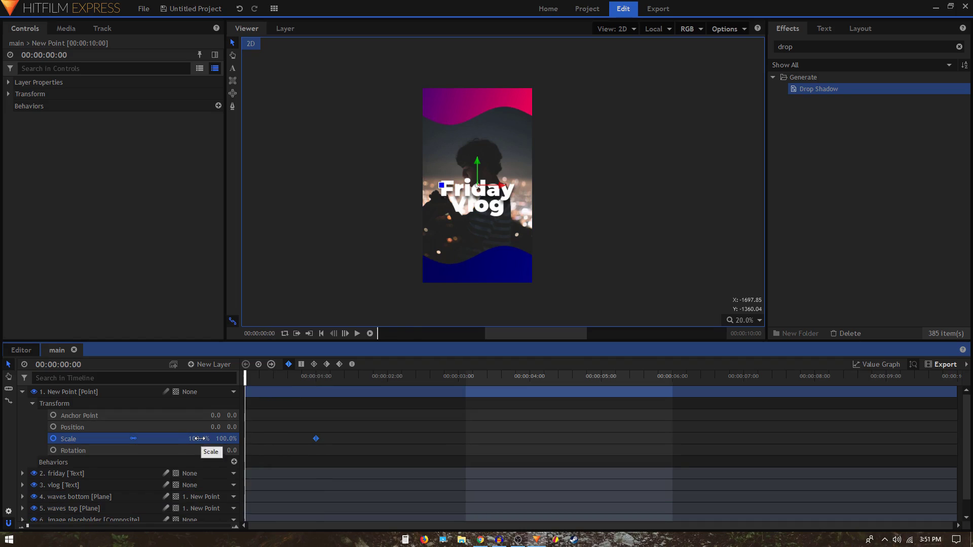
drag(200, 439, 234, 439)
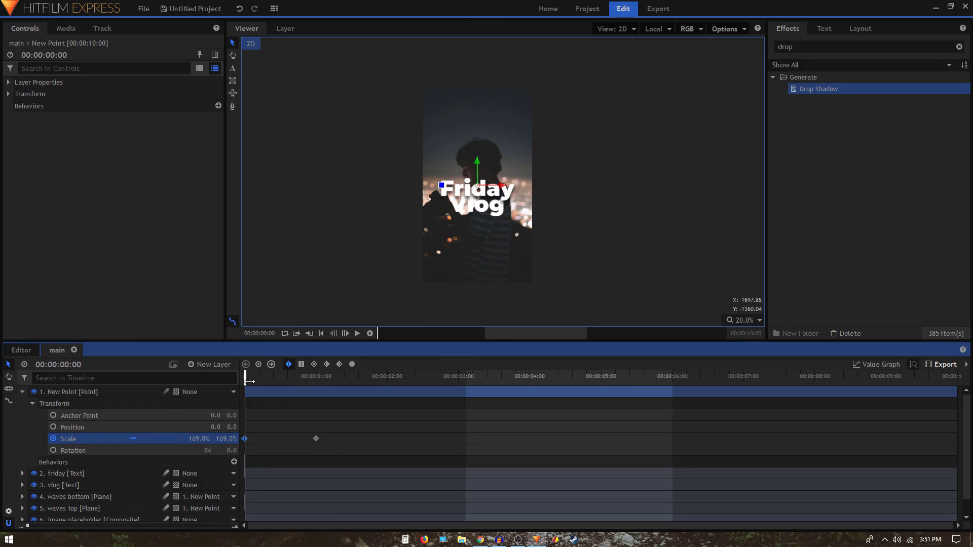
key(space)
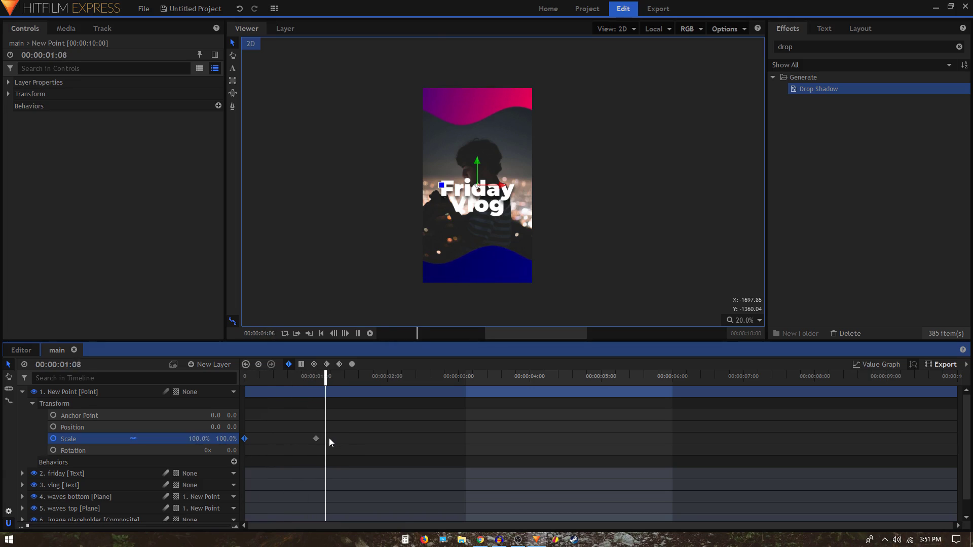
key(space)
- Convert both of the point's scale keyframes to Bezier interpolation with adjustable handles and display their value graph
drag(325, 435, 240, 447)
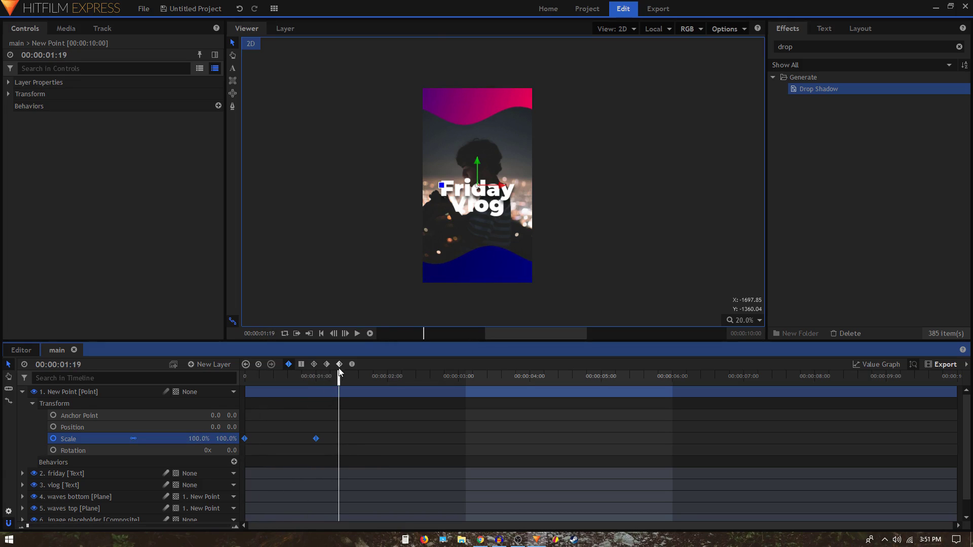
click(352, 364)
click(877, 365)
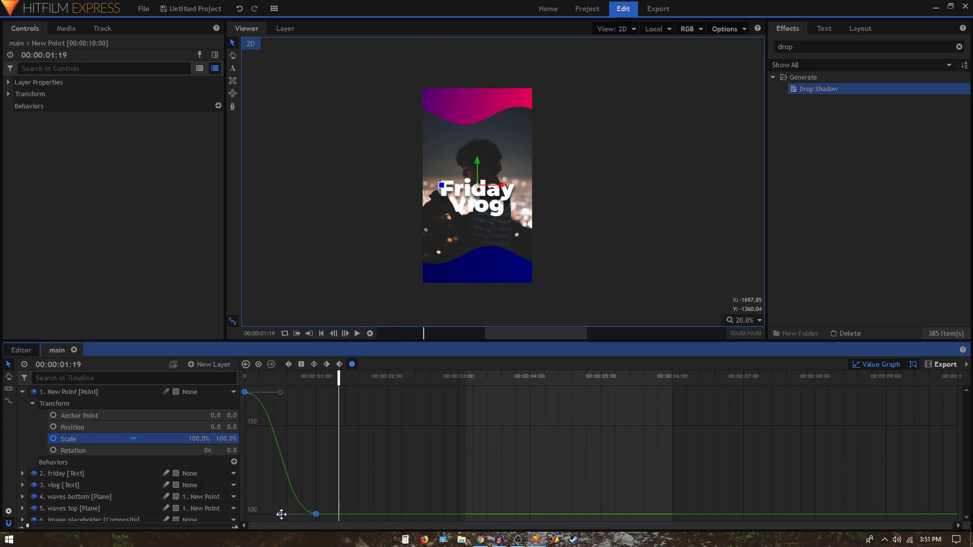
- Extend the end scale keyframe's Bezier handle back to the timeline start, close the value graph and play back the waves' animation
drag(283, 514, 225, 517)
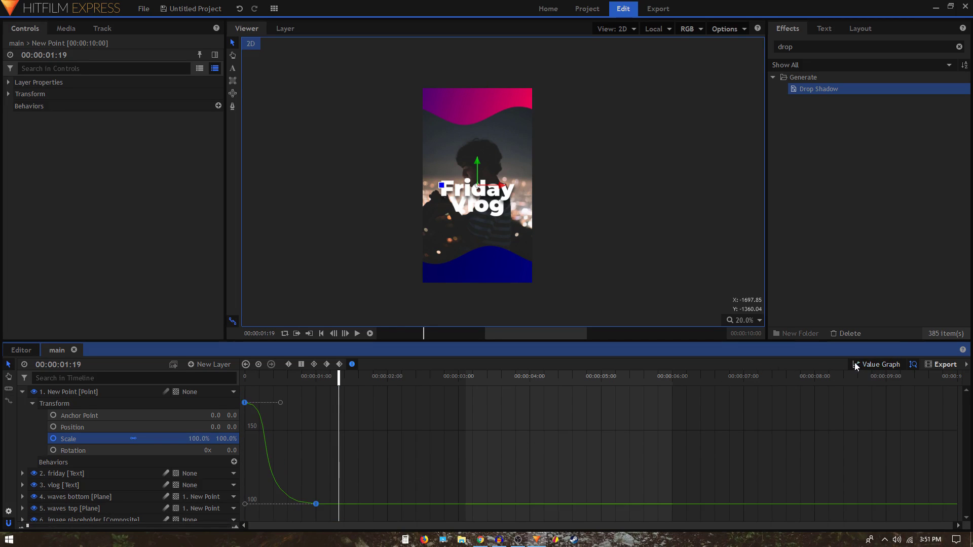
click(877, 365)
click(248, 378)
key(space)
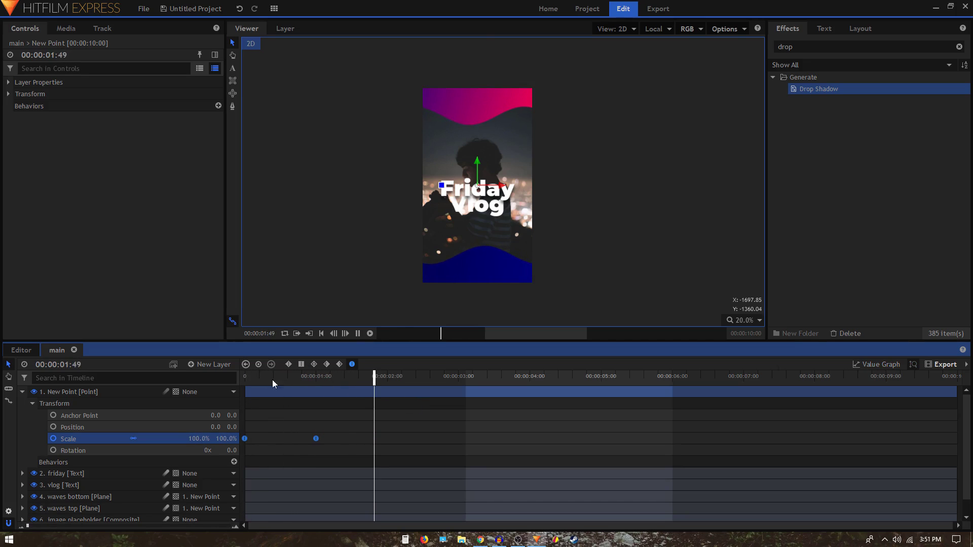
drag(272, 379, 184, 381)
key(space)
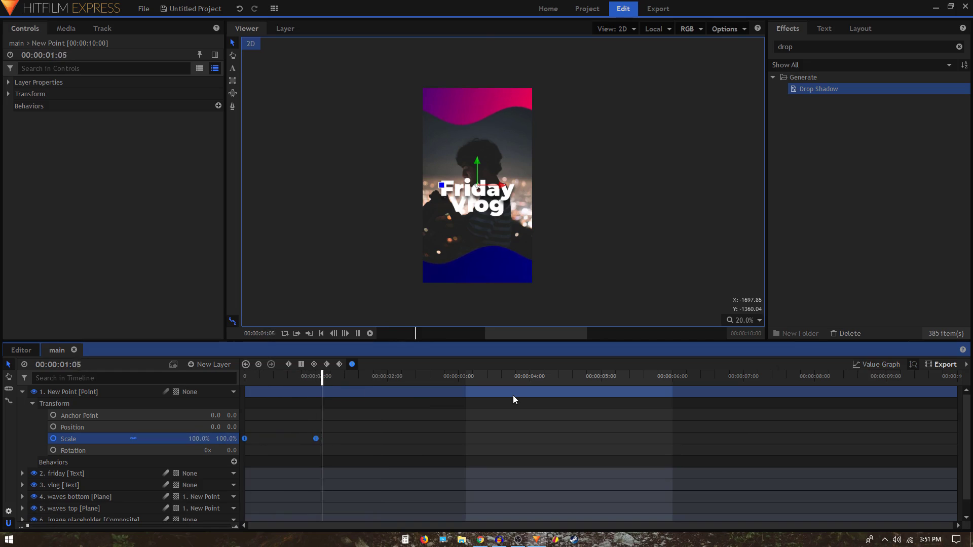
key(space)
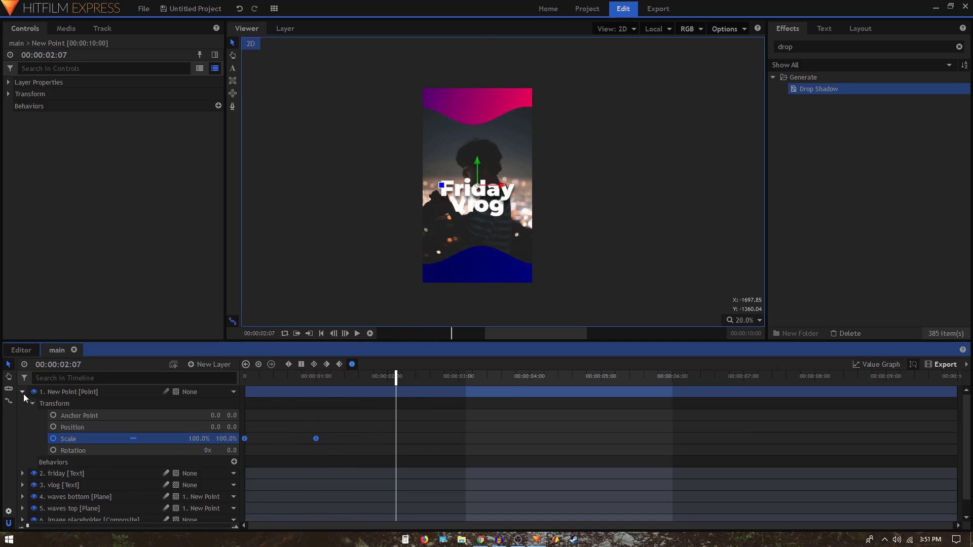
- Rename the point layer that parents the waves as "point_waves"
click(23, 392)
click(76, 495)
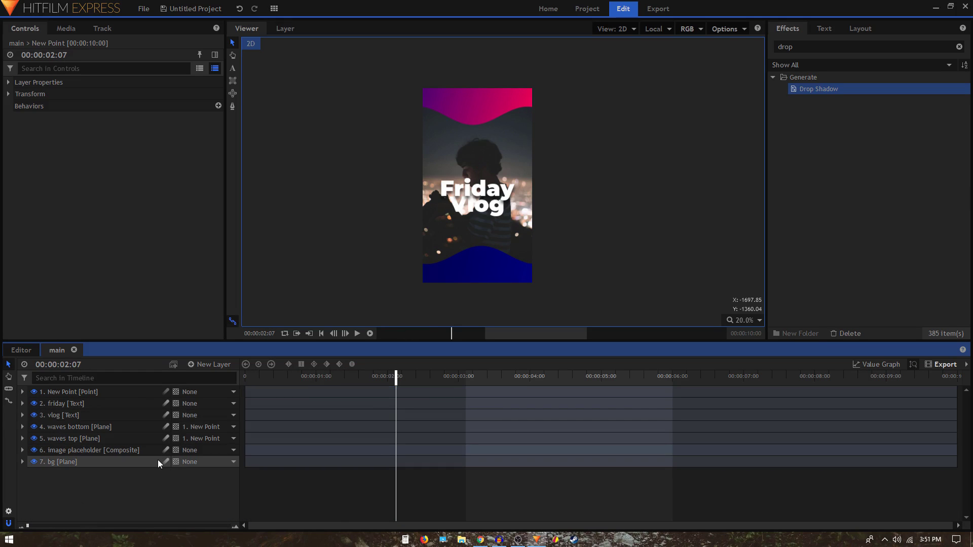
click(68, 406)
click(78, 395)
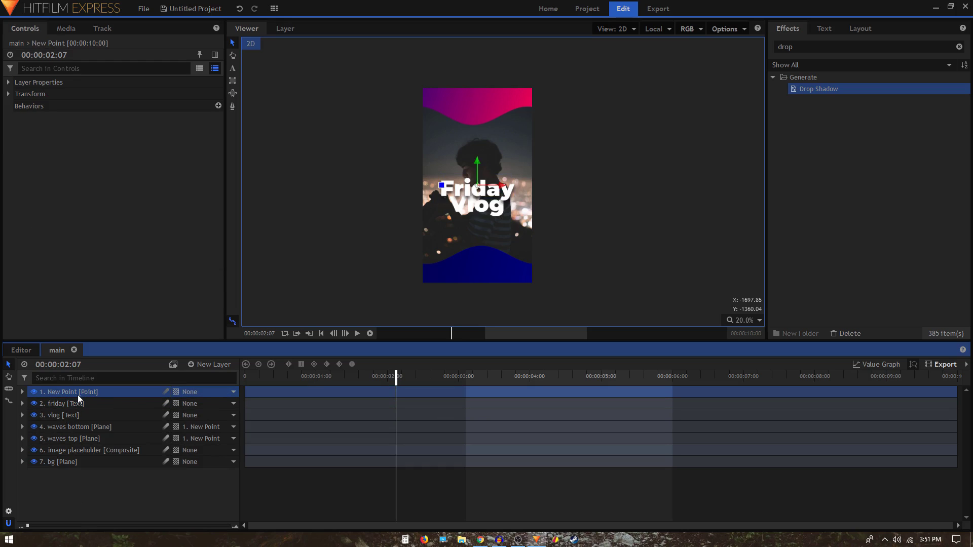
double_click(81, 393)
text(point_waves)
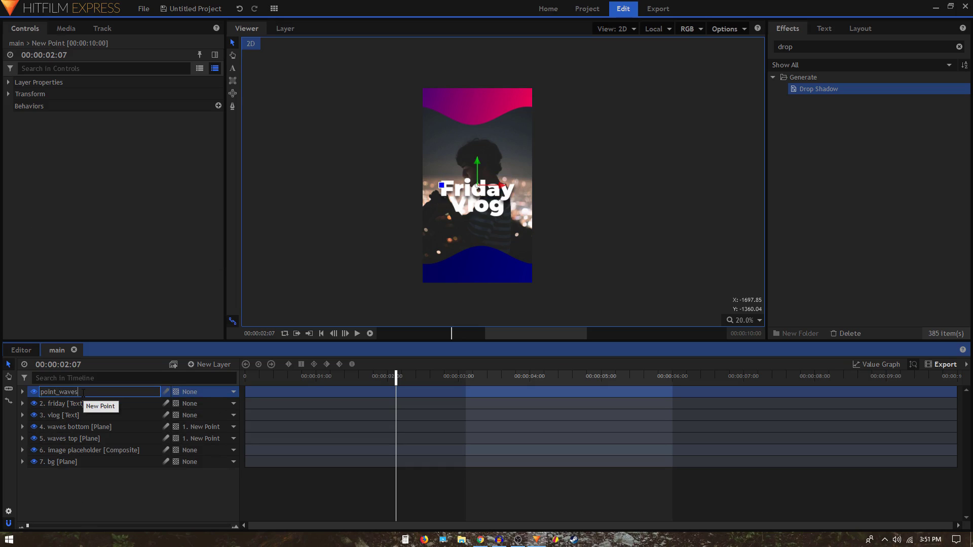
key(Return)
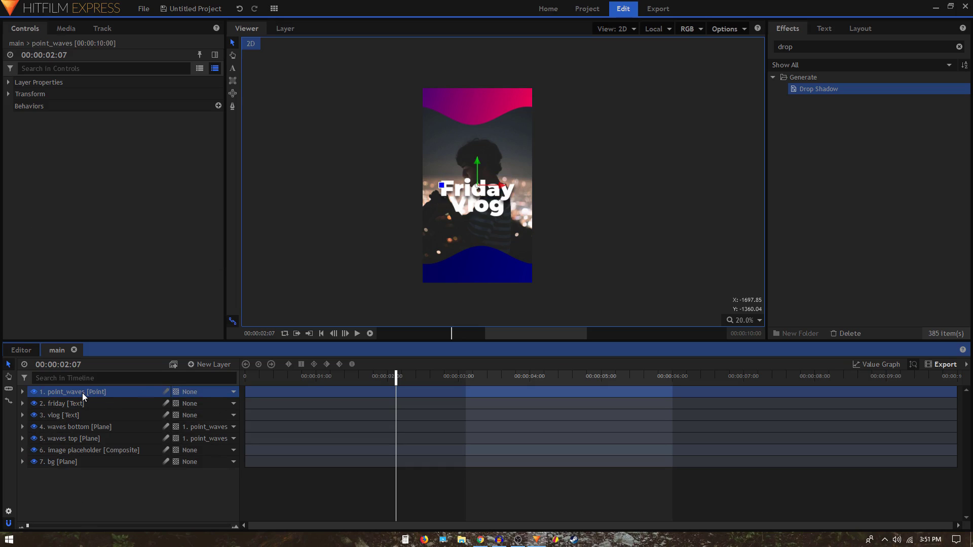
- Add a second point layer and name it "point"
click(216, 366)
click(213, 441)
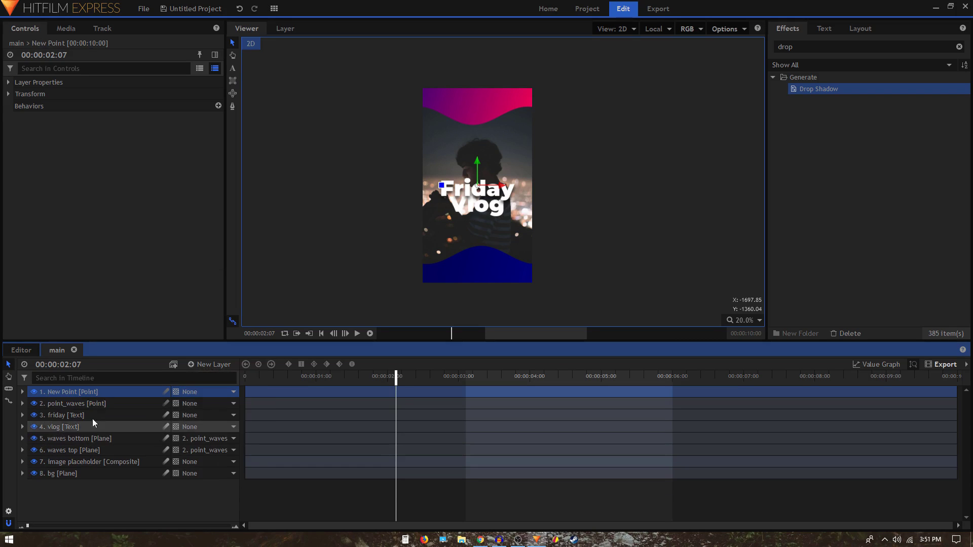
double_click(56, 393)
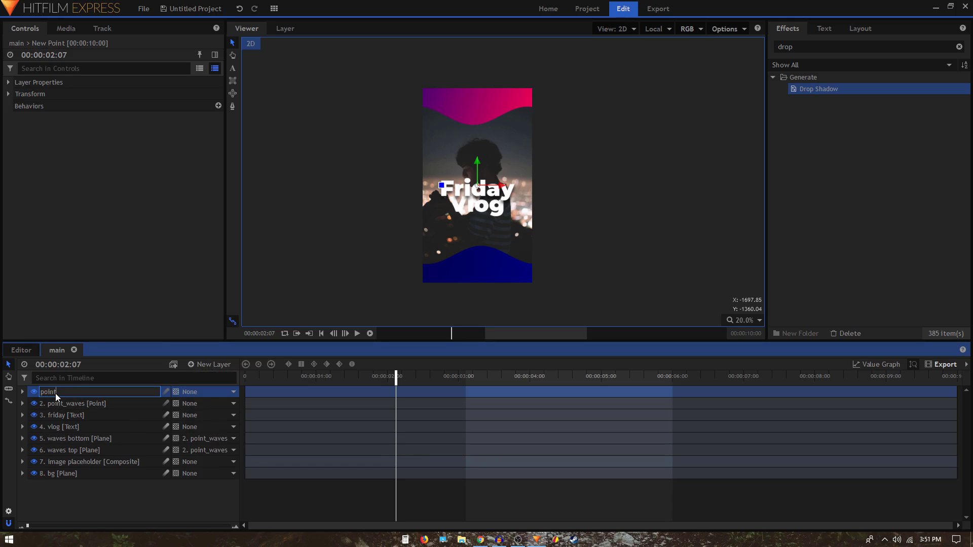
key(Return)
- Make the "point" layer the parent of the "friday", "vlog" and "image placeholder" layers
click(65, 473)
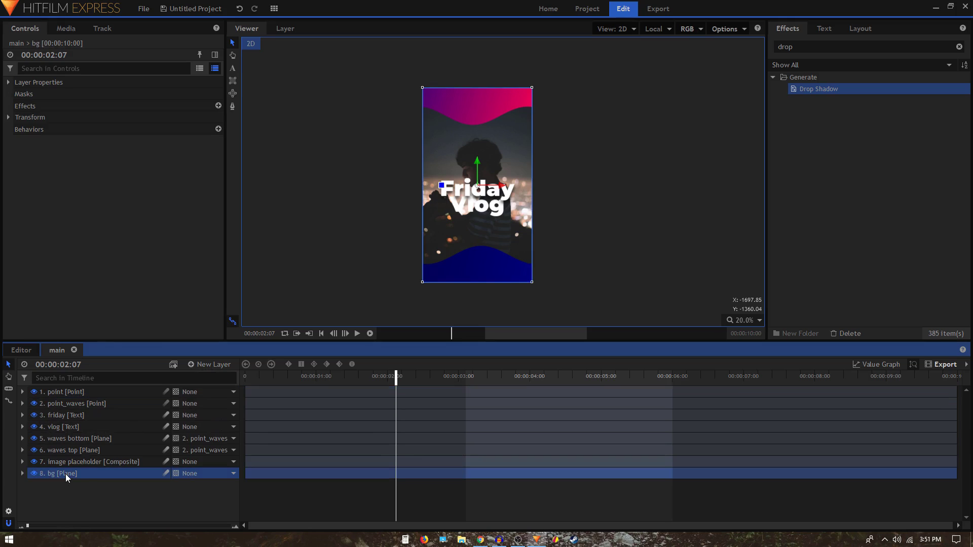
click(75, 464)
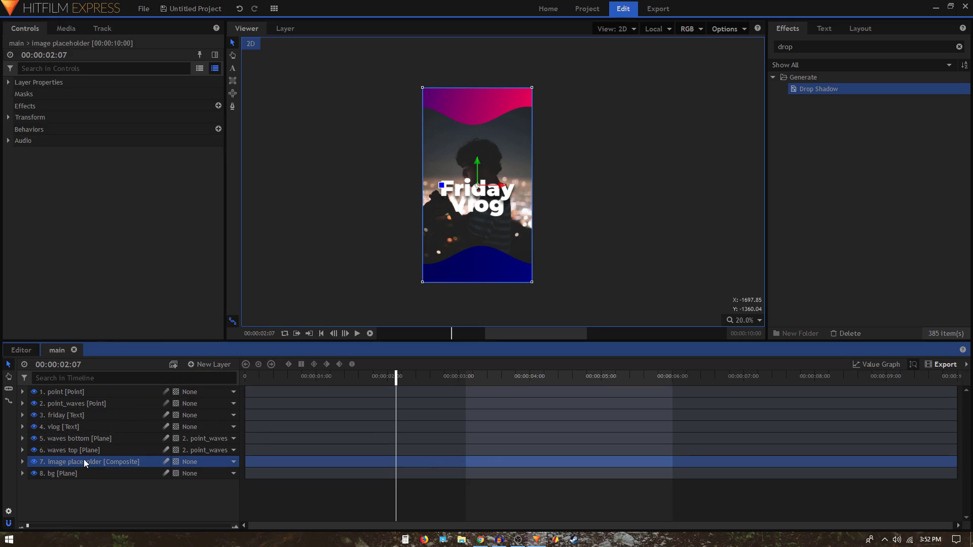
ctrl+click(72, 425)
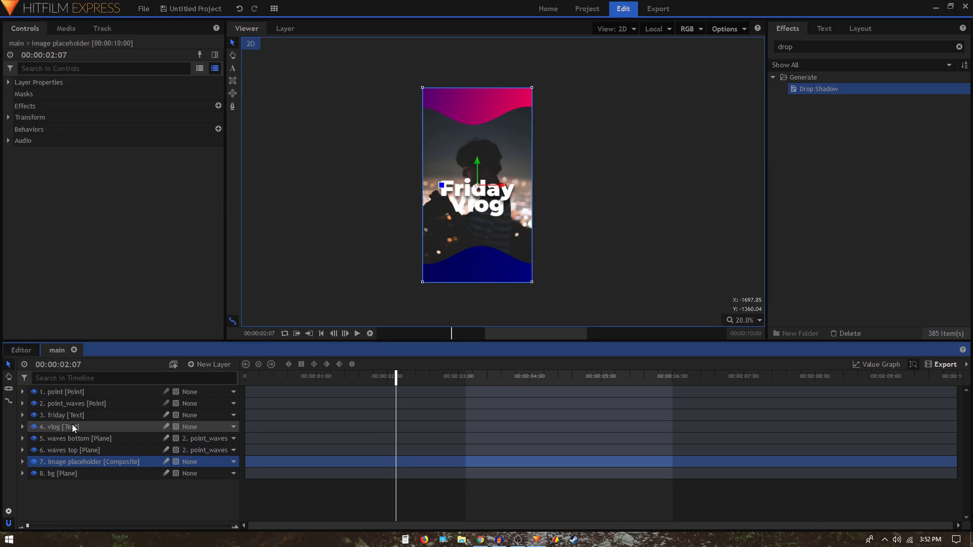
ctrl+click(72, 418)
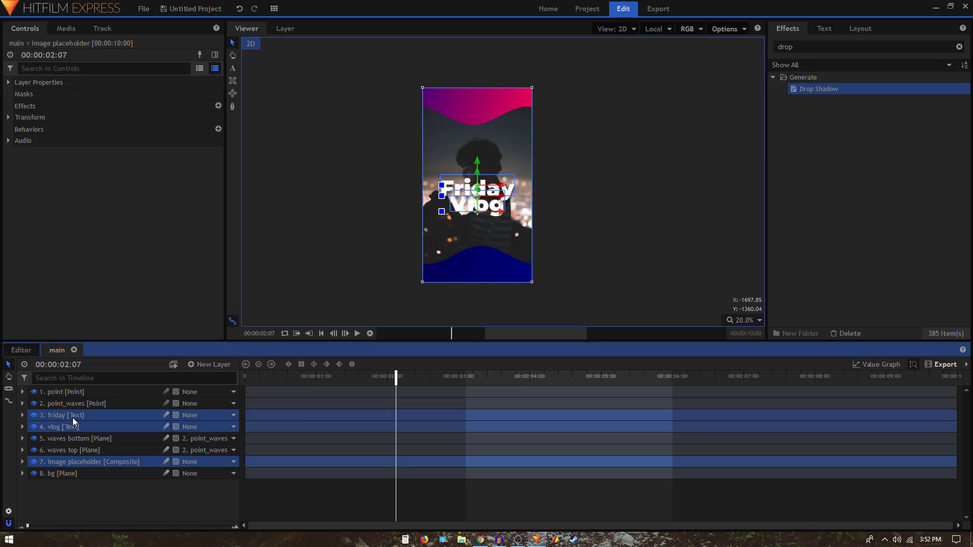
click(204, 417)
click(203, 434)
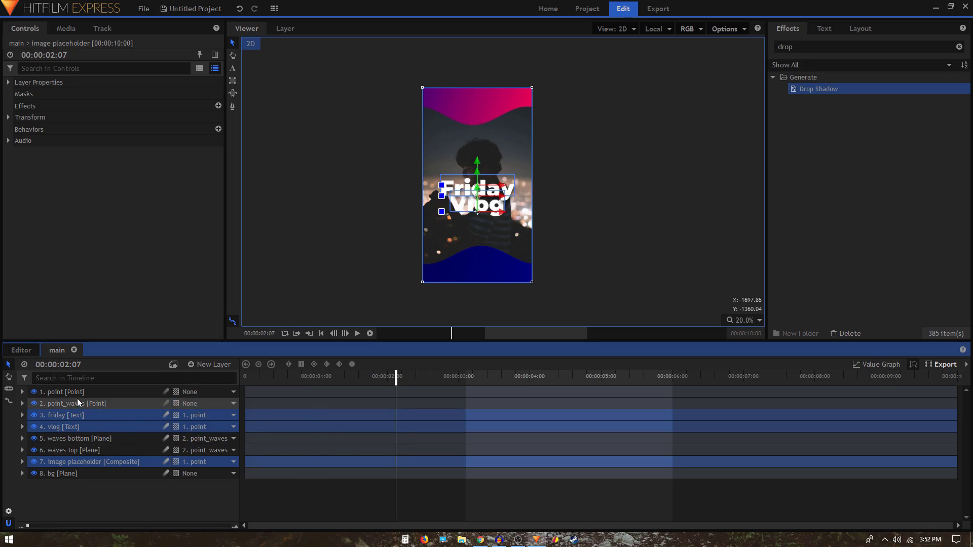
- Animate the "point" layer's scale from 112% at the timeline start to 100% at one second
click(23, 392)
click(32, 404)
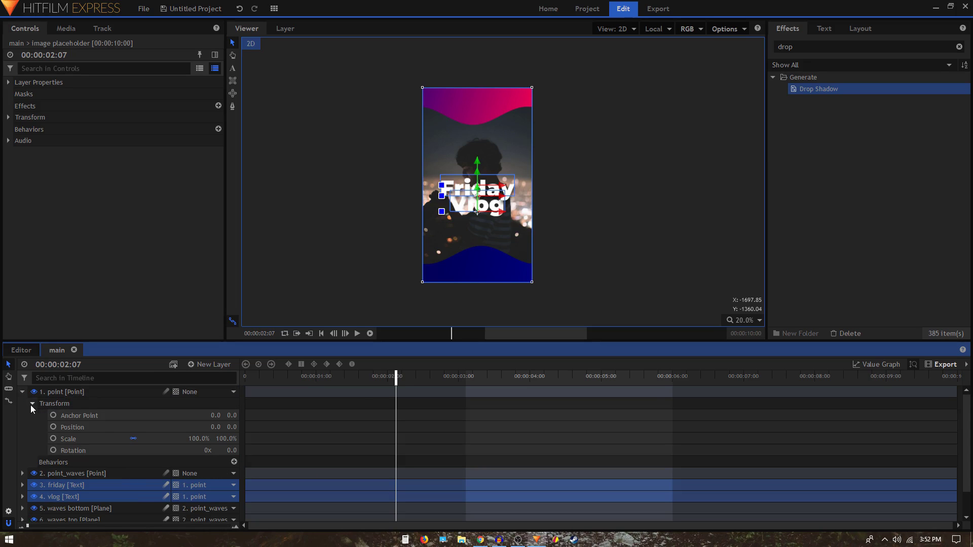
click(316, 378)
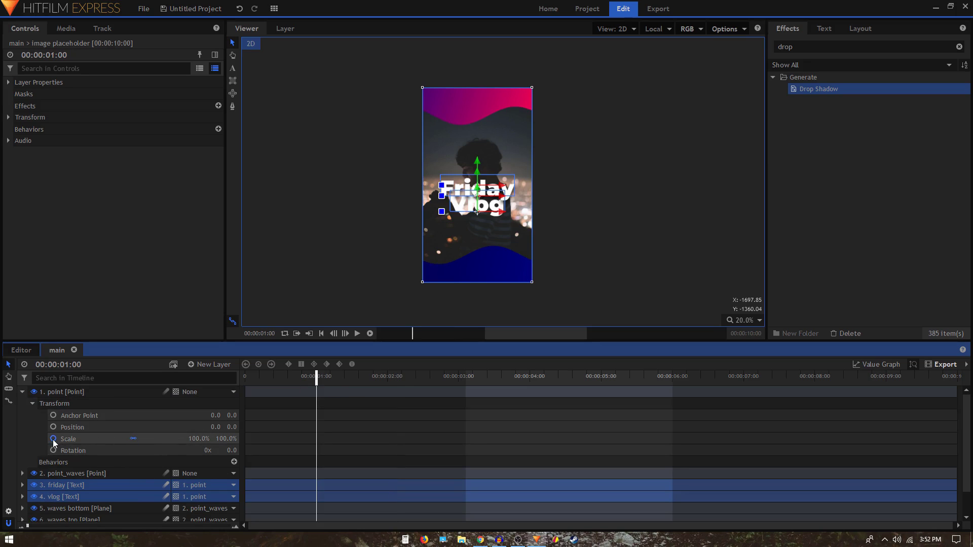
click(53, 439)
click(247, 377)
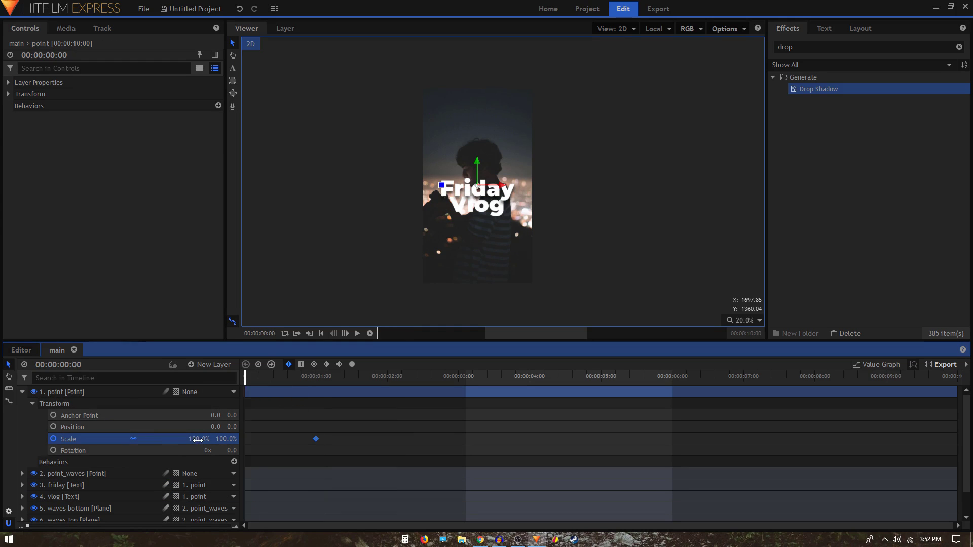
drag(198, 439, 217, 439)
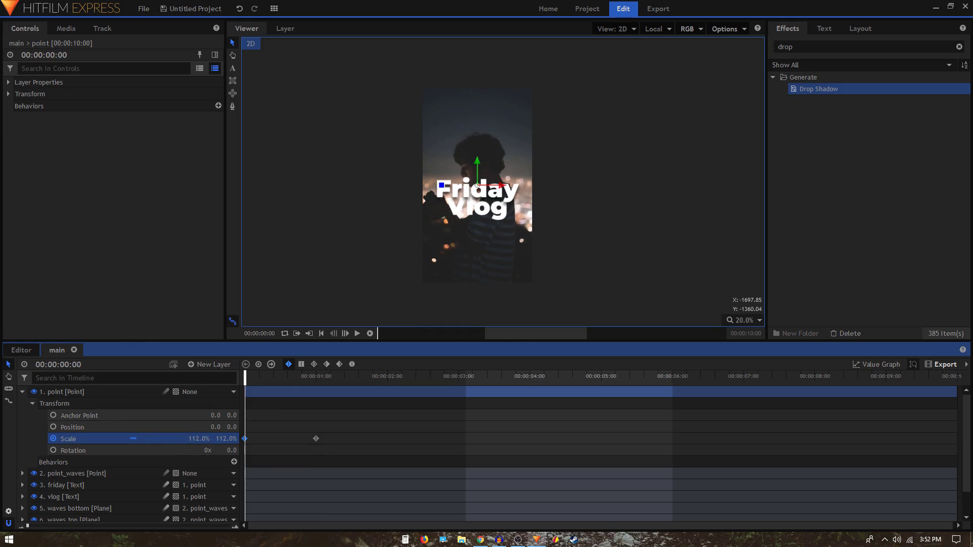
- Convert both scale keyframes of the "point" layer to Bezier interpolation and play back the animation
drag(338, 436, 253, 444)
click(352, 365)
click(873, 365)
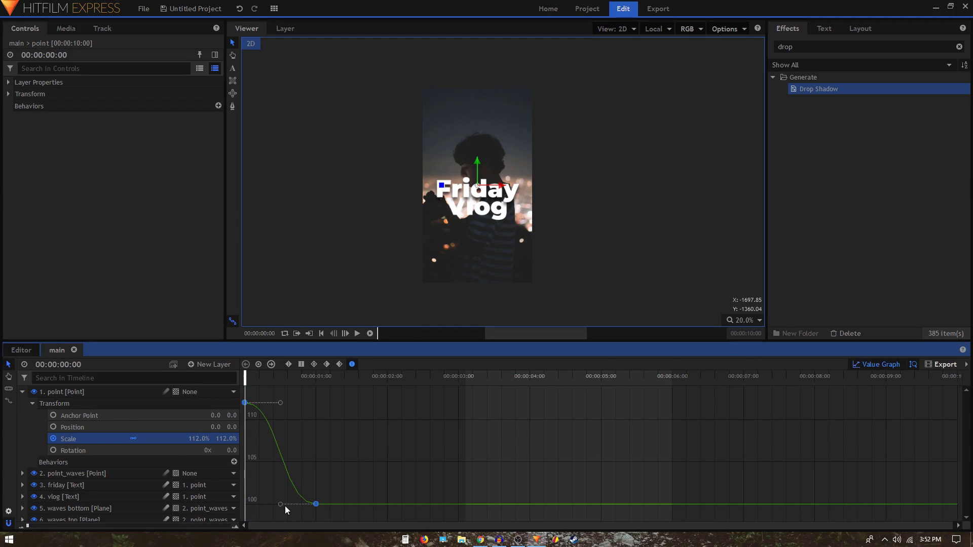
click(873, 365)
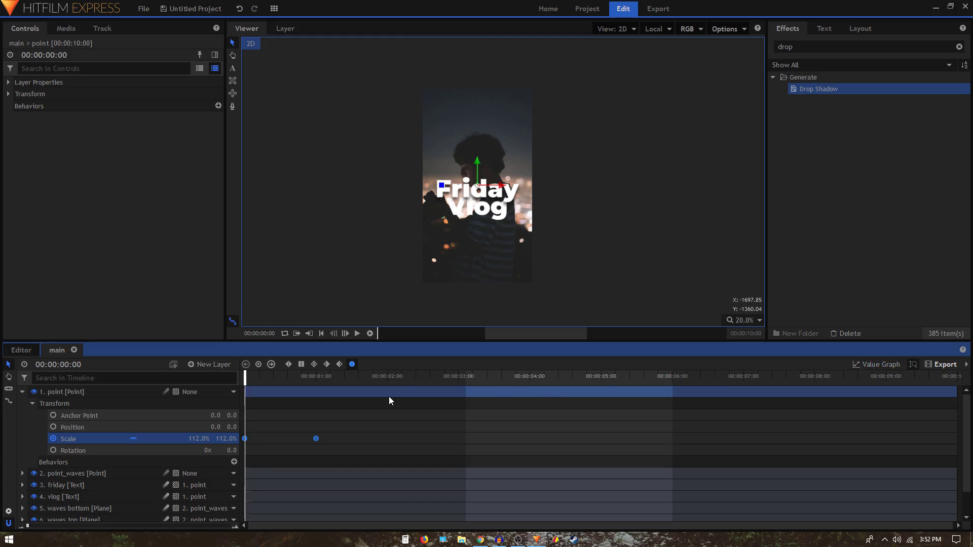
key(space)
key(space)
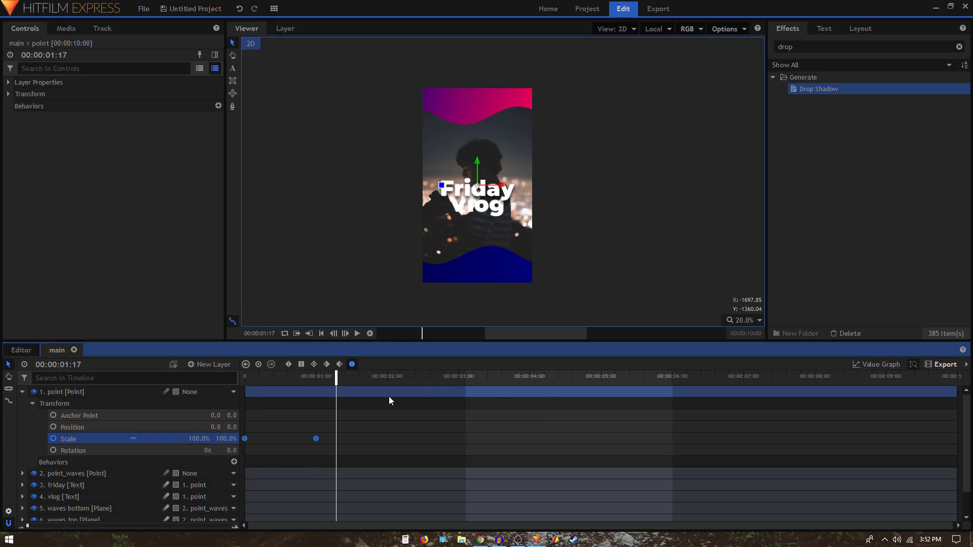
- Add a 100% scale keyframe to the "image placeholder" layer at one second
click(22, 392)
click(54, 474)
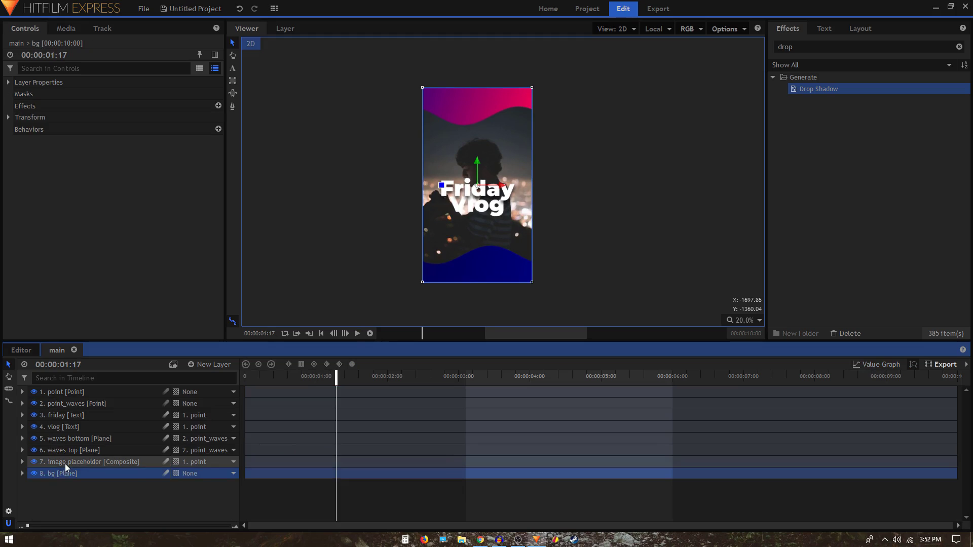
click(65, 464)
click(23, 461)
click(32, 497)
scroll(113, 448, down, 2)
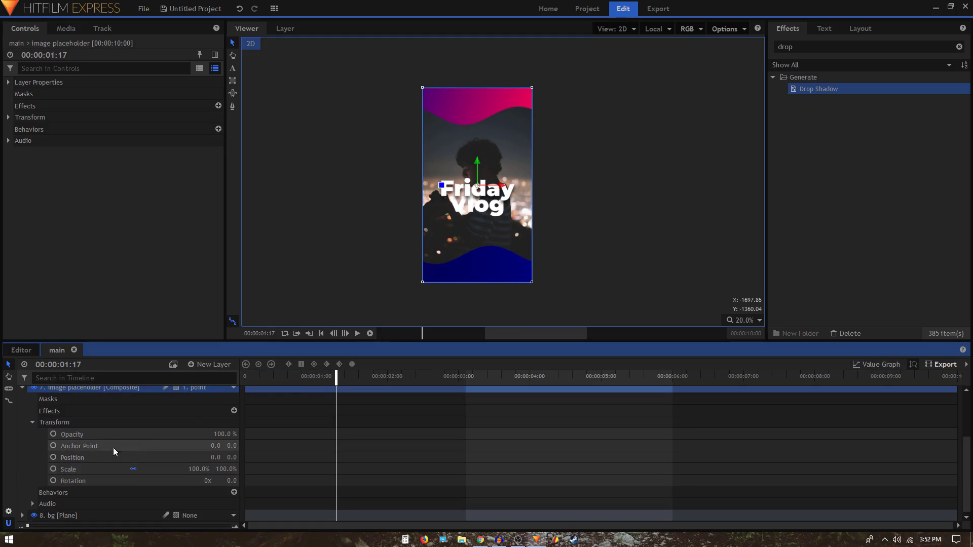
click(316, 377)
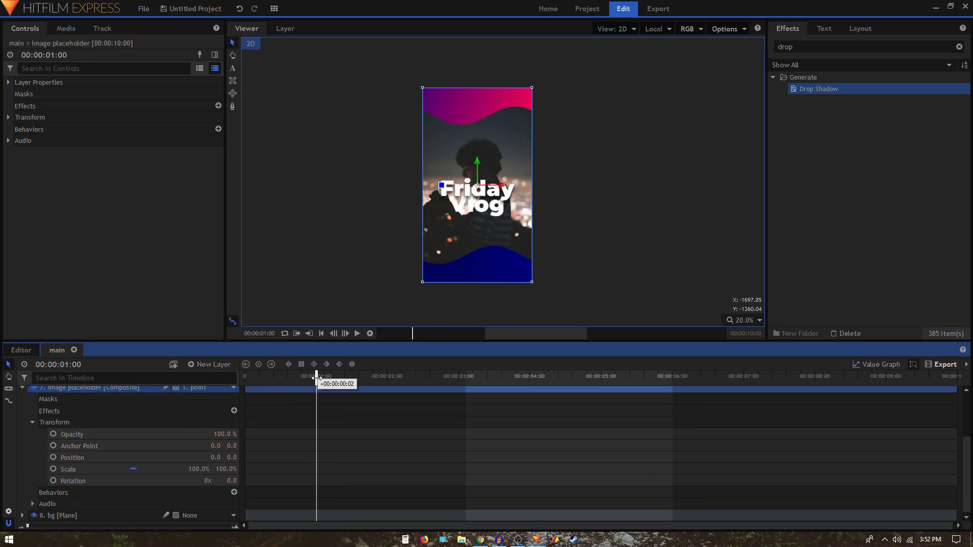
click(53, 469)
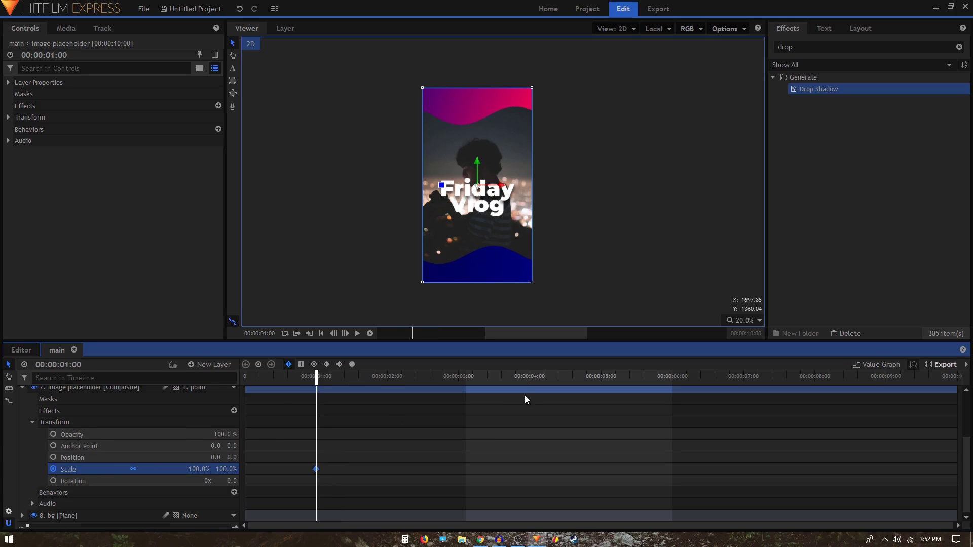
- Set the image placeholder's scale to 113% at the timeline's last frame and play back the slow zoom
drag(753, 379, 956, 379)
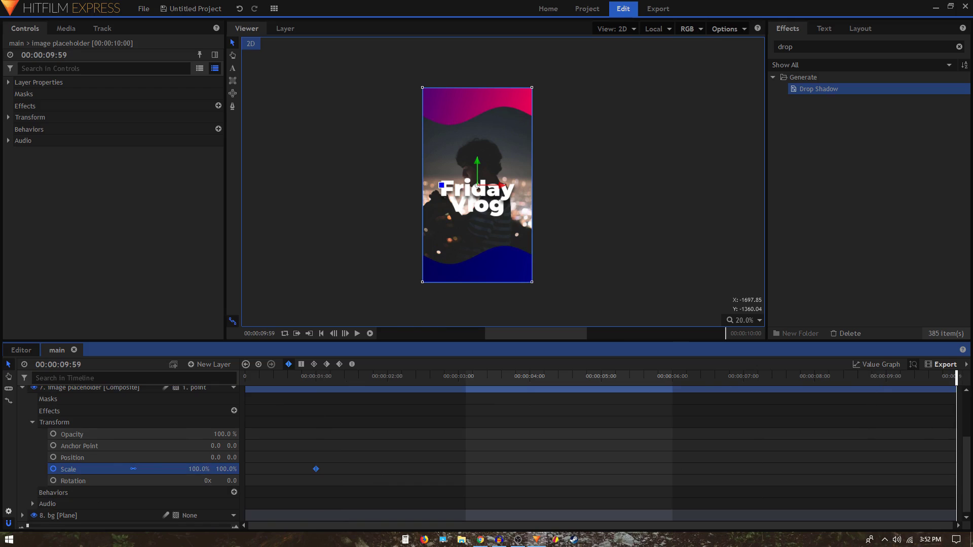
drag(199, 470, 211, 470)
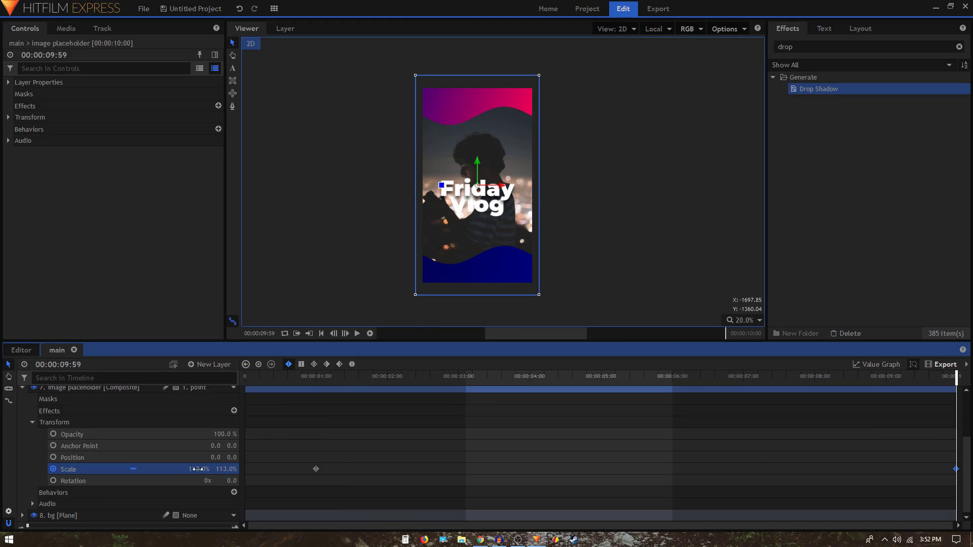
key(space)
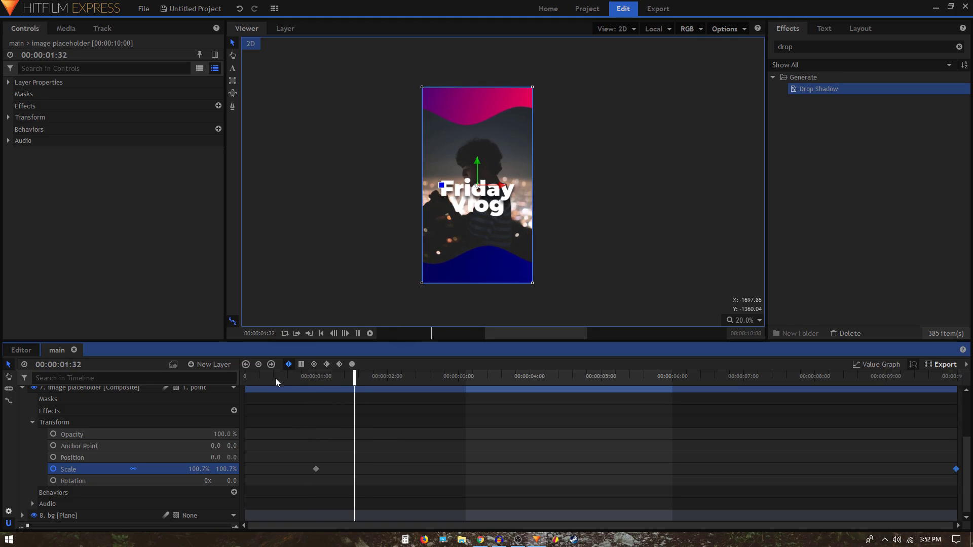
drag(276, 378, 162, 382)
key(space)
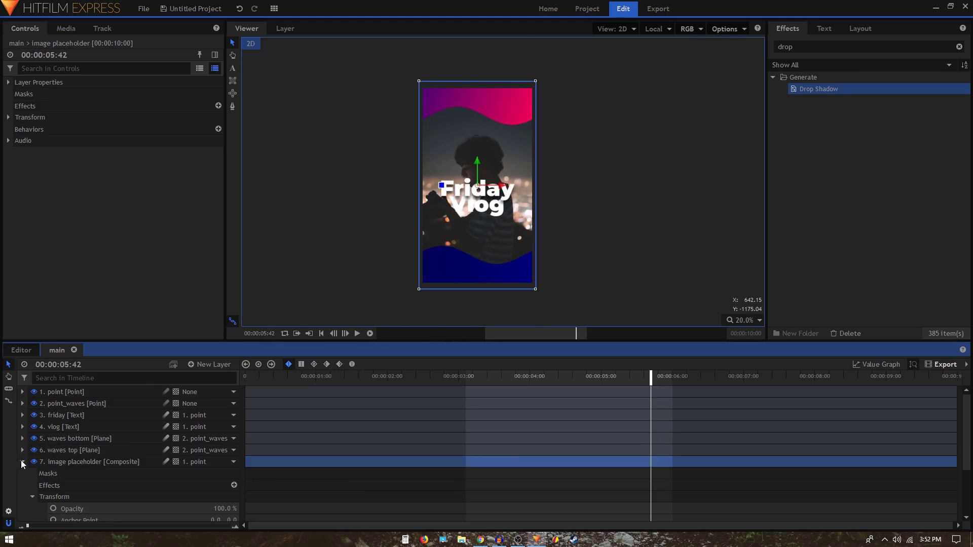
click(22, 462)
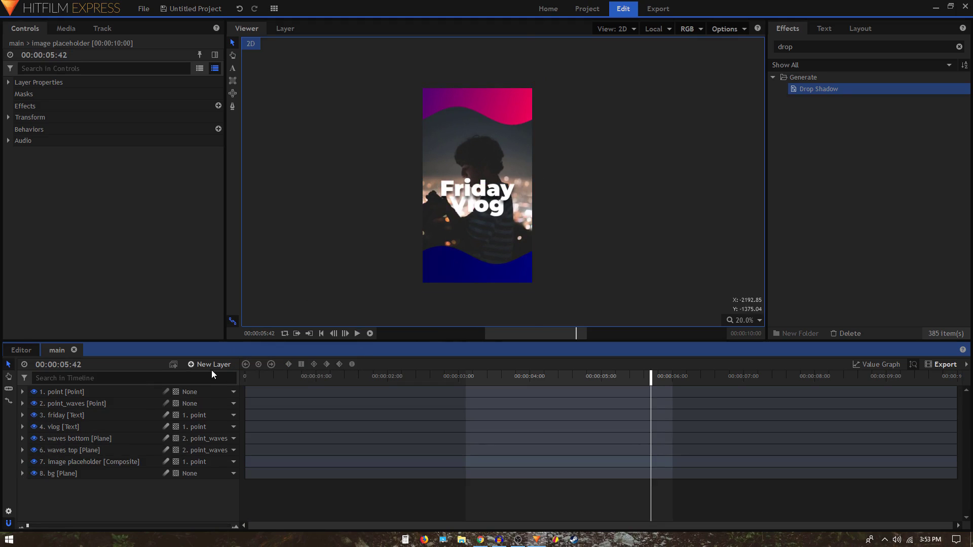
- Add the bg plane from the project media as the topmost timeline layer and rename it "arrow"
scroll(485, 236, up, 3)
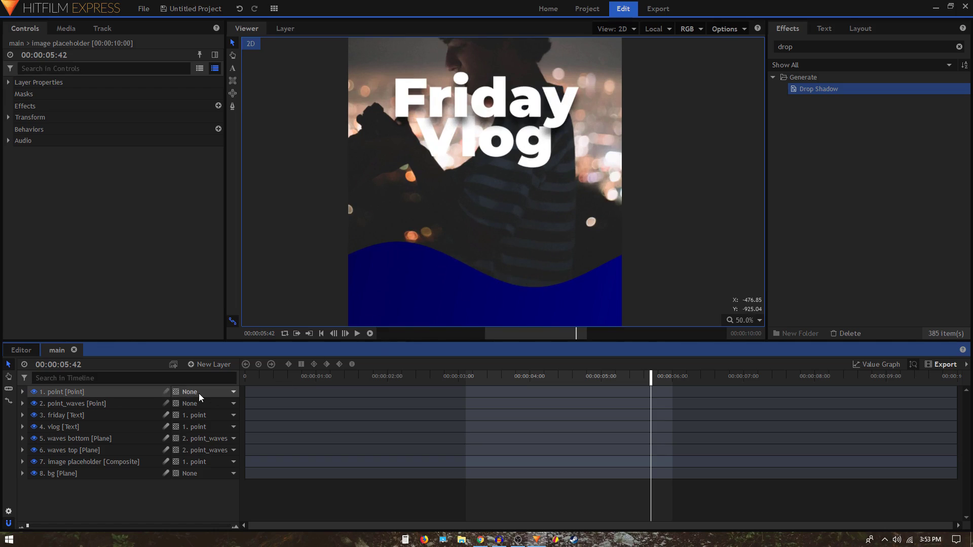
click(214, 365)
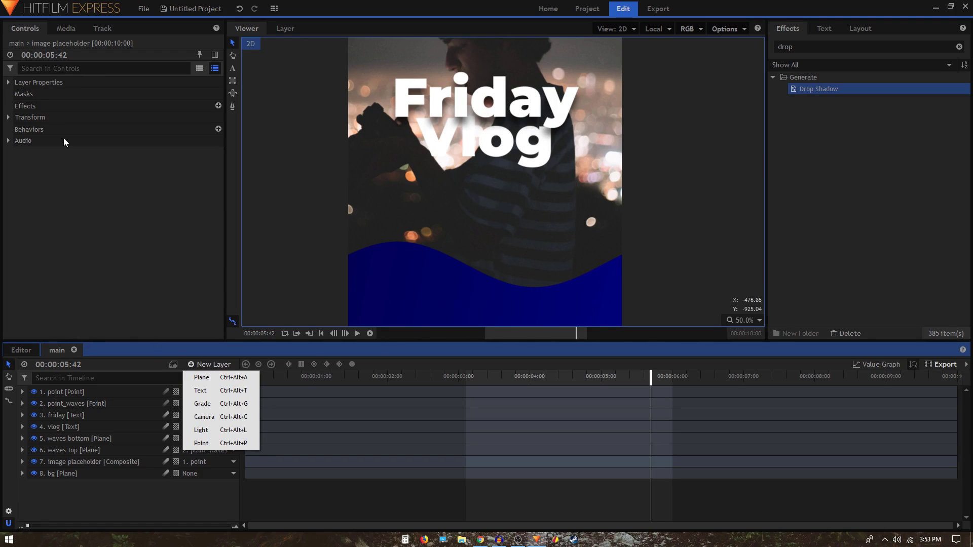
click(80, 33)
drag(106, 135, 78, 392)
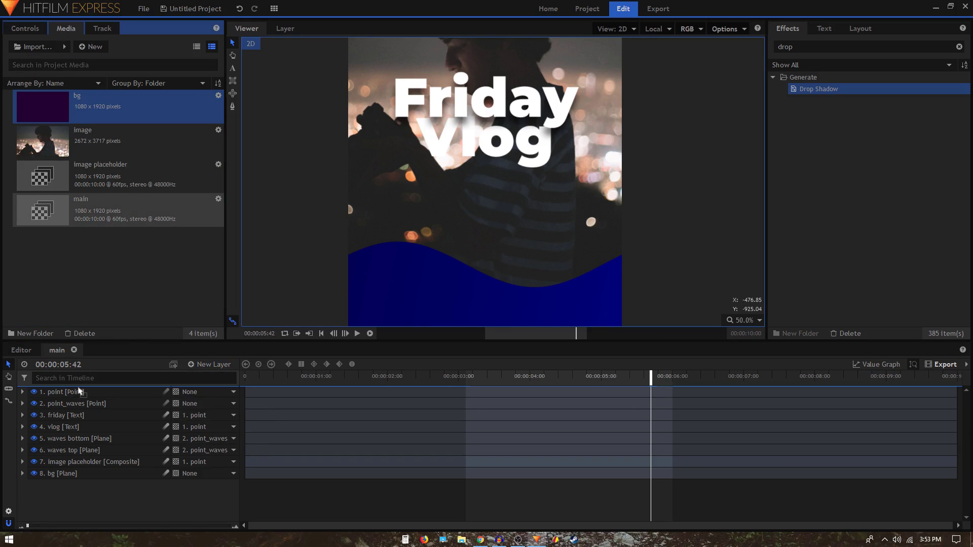
double_click(74, 391)
text(arr)
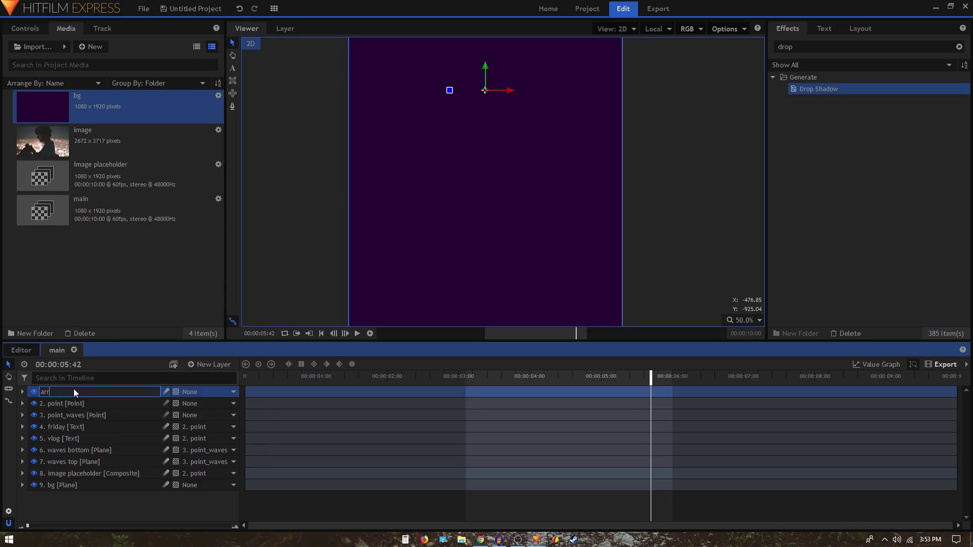
text(ow)
key(Return)
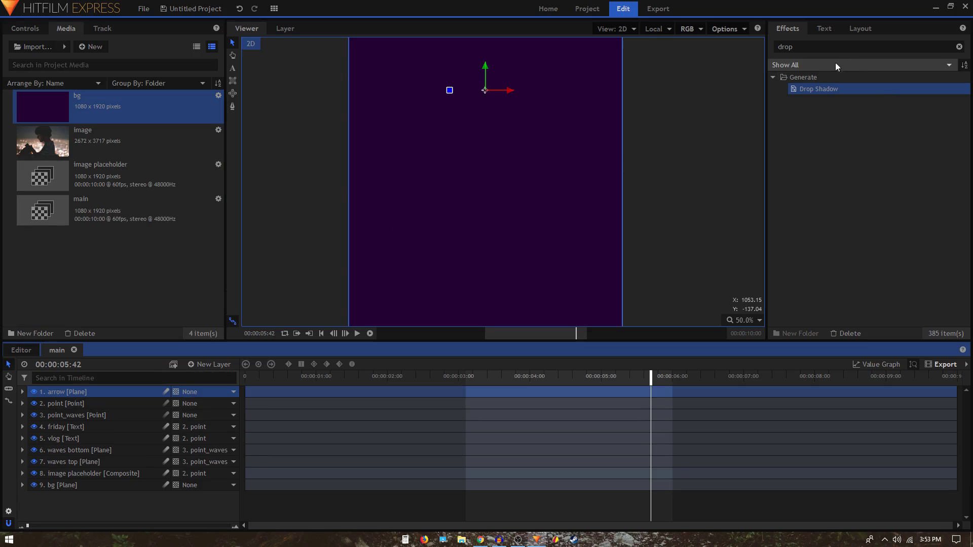
- Apply a Fill Color effect to the "arrow" layer and set its blend amount to 100% for solid white
click(783, 46)
text(fill)
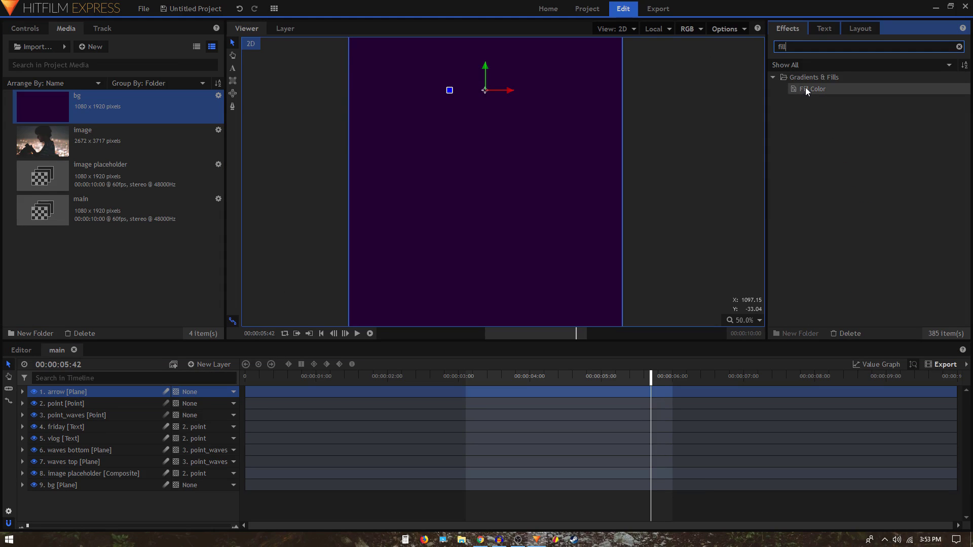
drag(807, 92, 56, 395)
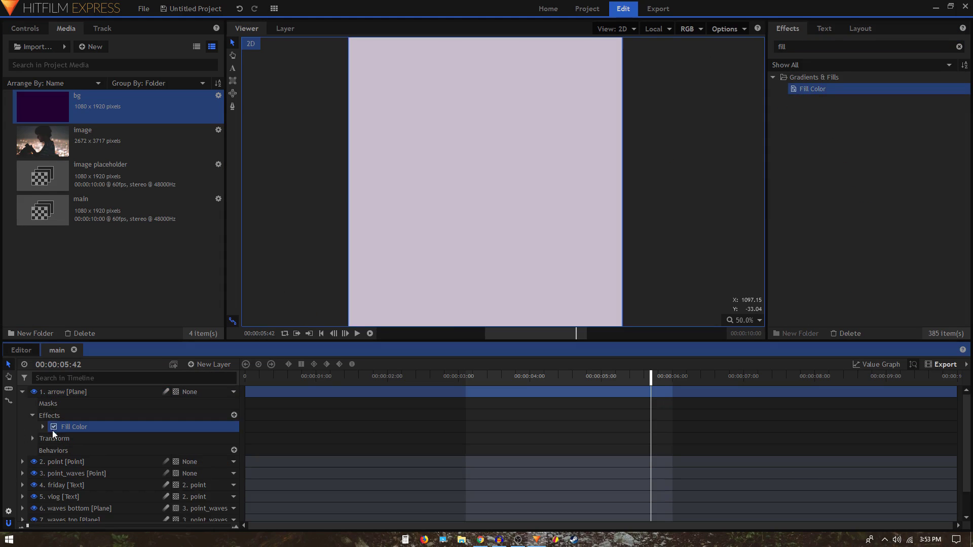
click(41, 427)
click(224, 451)
text(100)
key(Return)
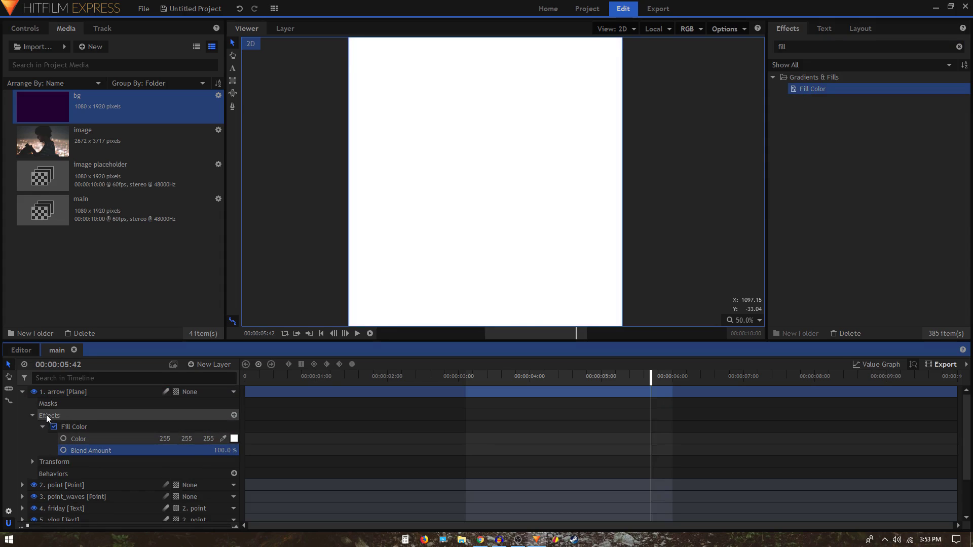
click(31, 416)
click(22, 392)
- With the "arrow" layer hidden, draw a small horizontal rectangle mask centred over the bottom wave's upper edge, and show the layer again
click(67, 394)
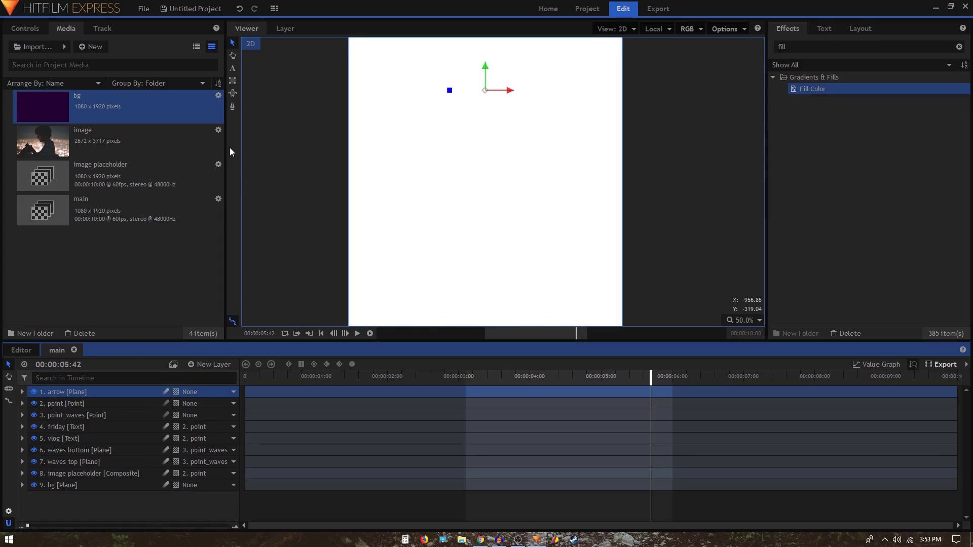
click(35, 392)
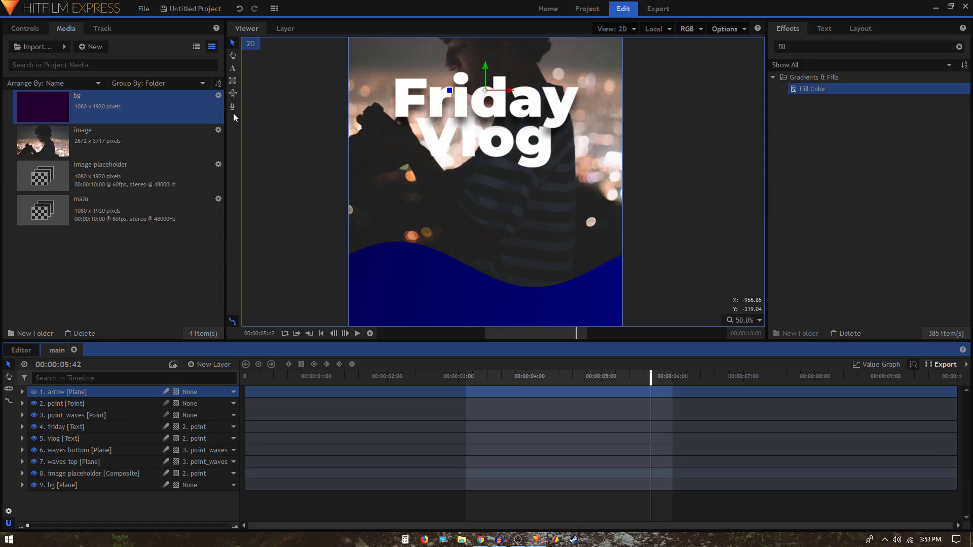
click(233, 81)
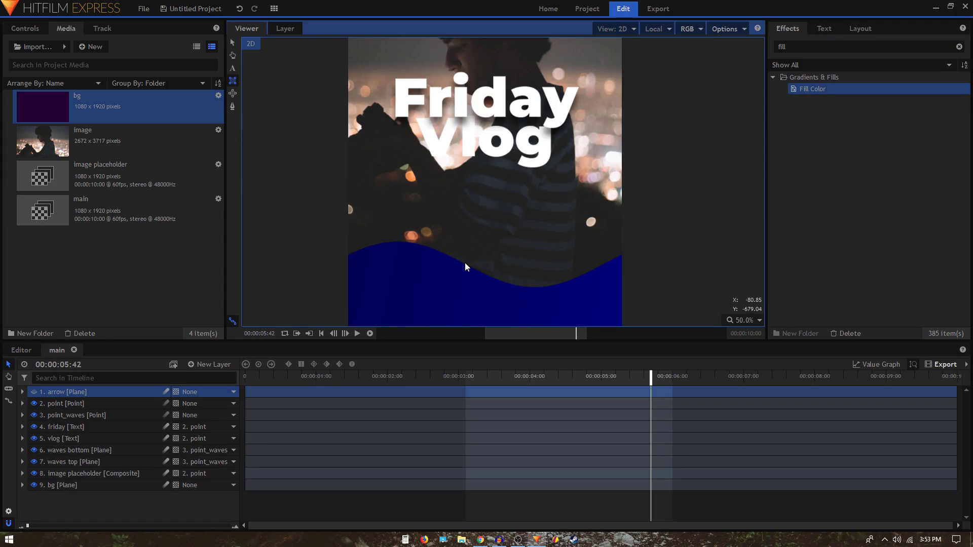
drag(458, 271, 511, 285)
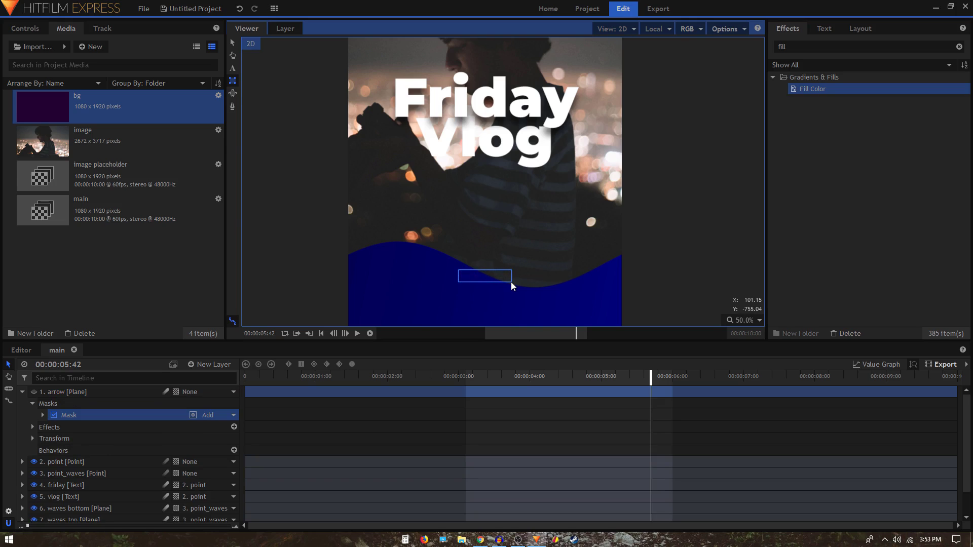
click(38, 399)
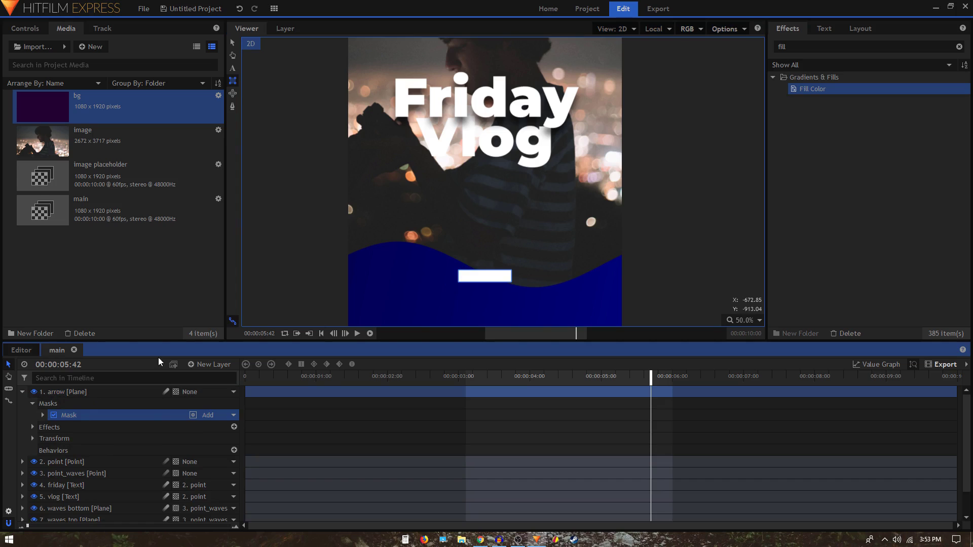
- Round the arrow mask into a pill shape with an expansion of 14 px and a roundness of 18 px
scroll(502, 143, down, 3)
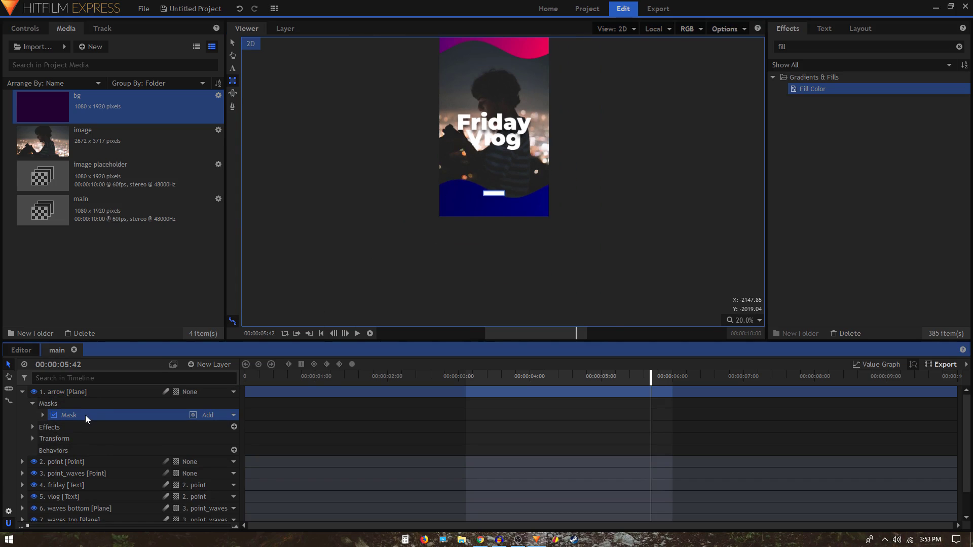
scroll(489, 165, up, 3)
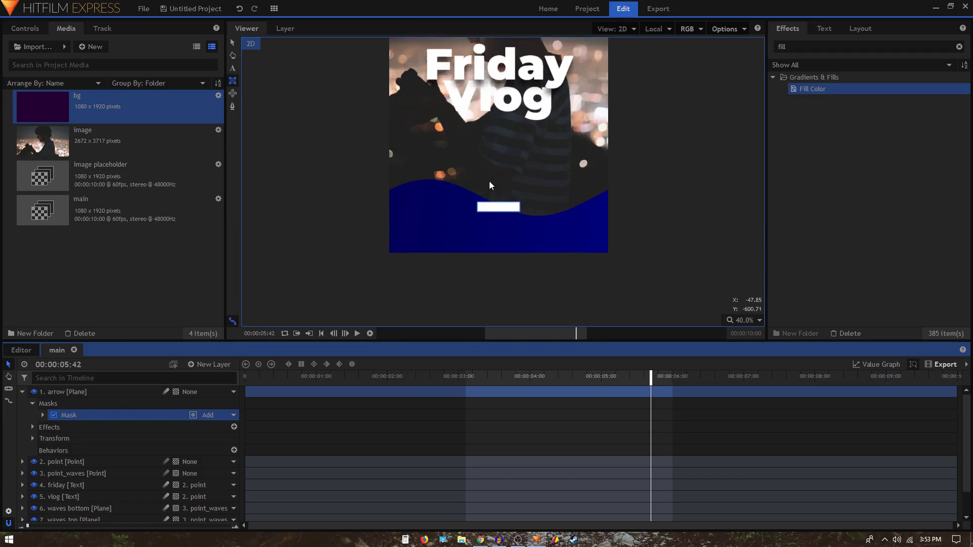
click(43, 415)
click(53, 427)
scroll(522, 243, up, 3)
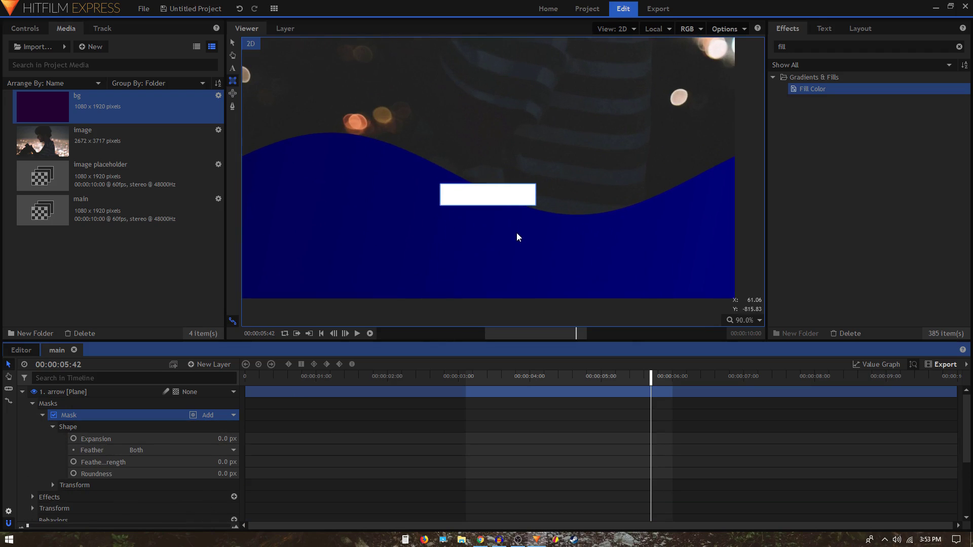
drag(227, 439, 244, 439)
scroll(428, 191, up, 2)
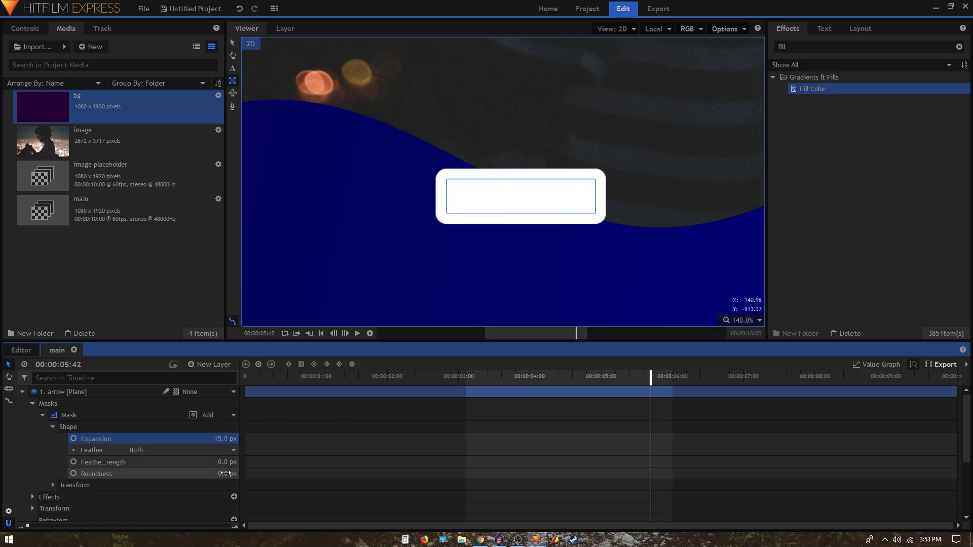
drag(227, 474, 247, 473)
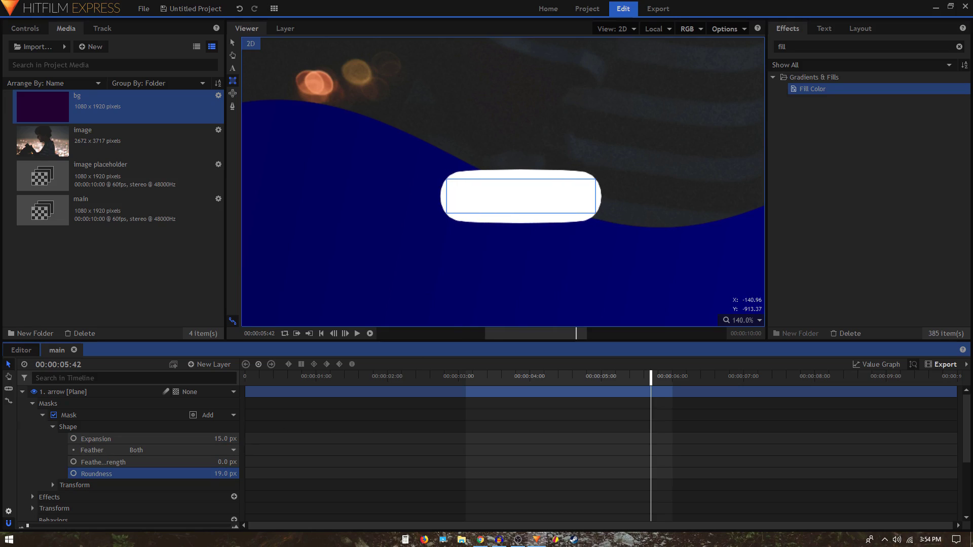
drag(247, 473, 244, 473)
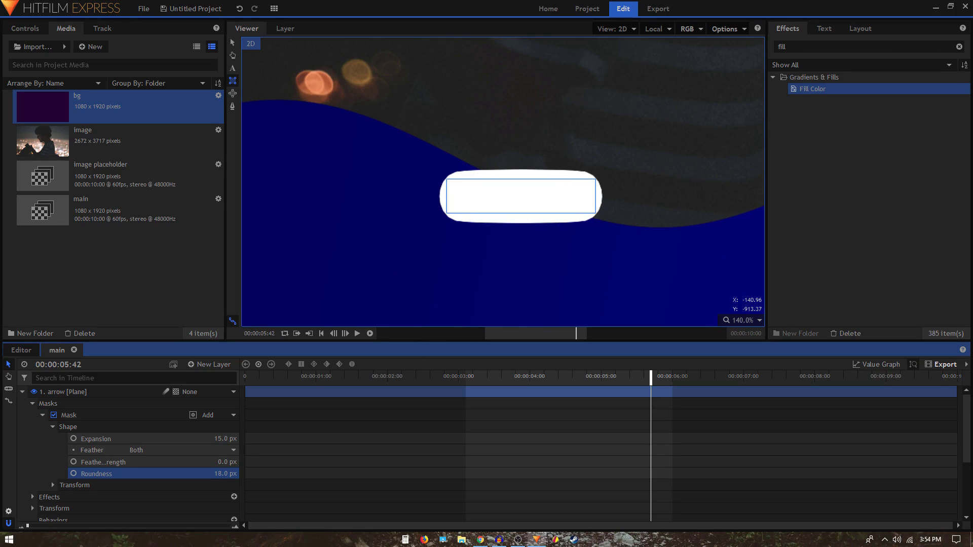
drag(218, 439, 223, 439)
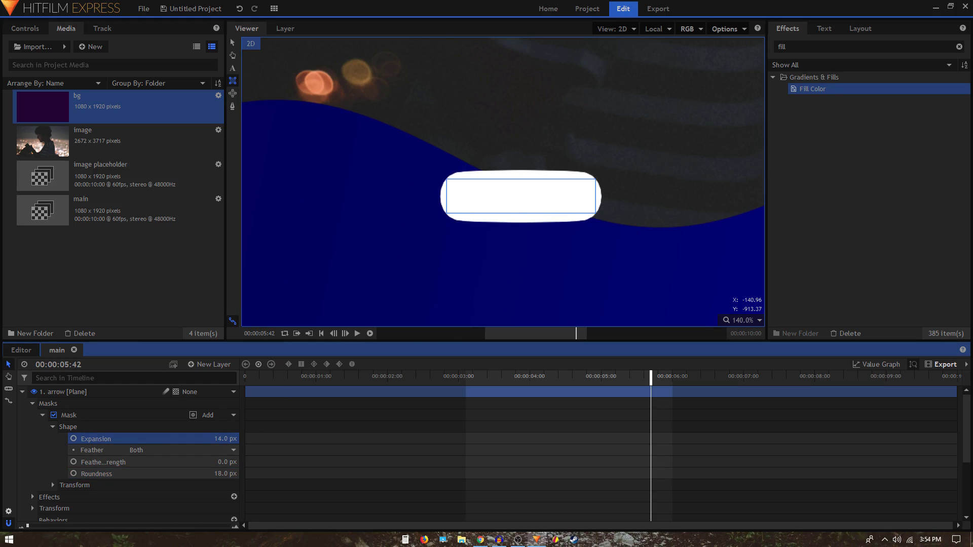
click(62, 416)
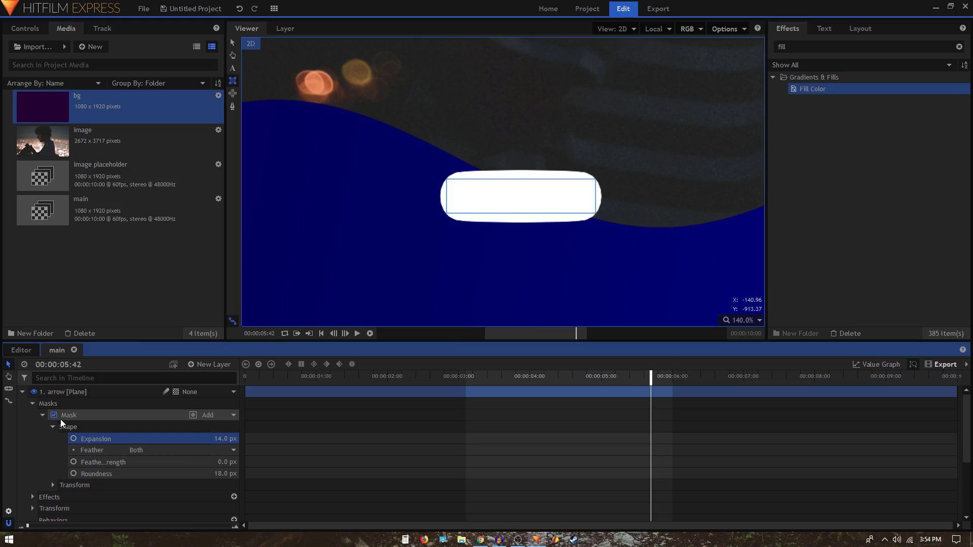
click(43, 416)
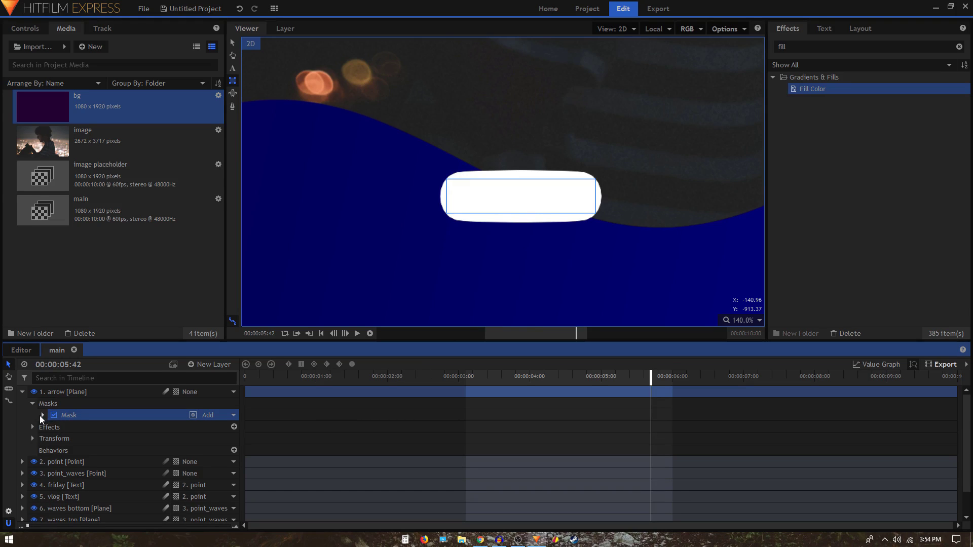
- Move the mask's anchor point to the centre of the white bar, at about 0, -734
scroll(483, 178, down, 5)
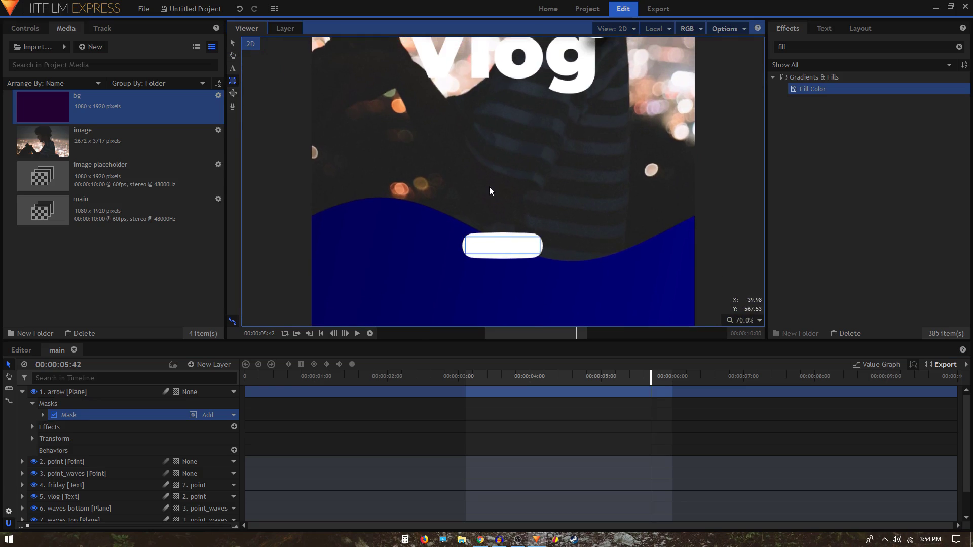
click(232, 55)
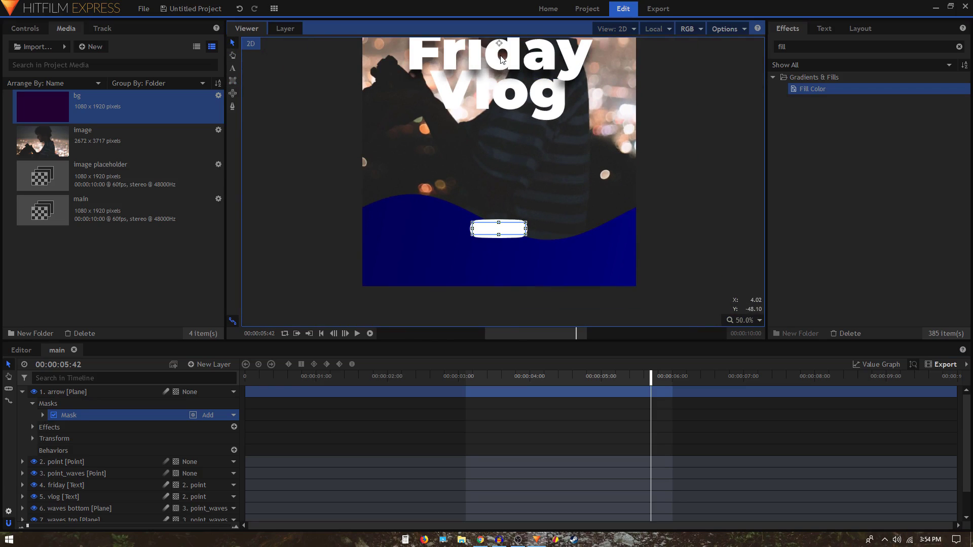
drag(498, 62, 499, 91)
key(v)
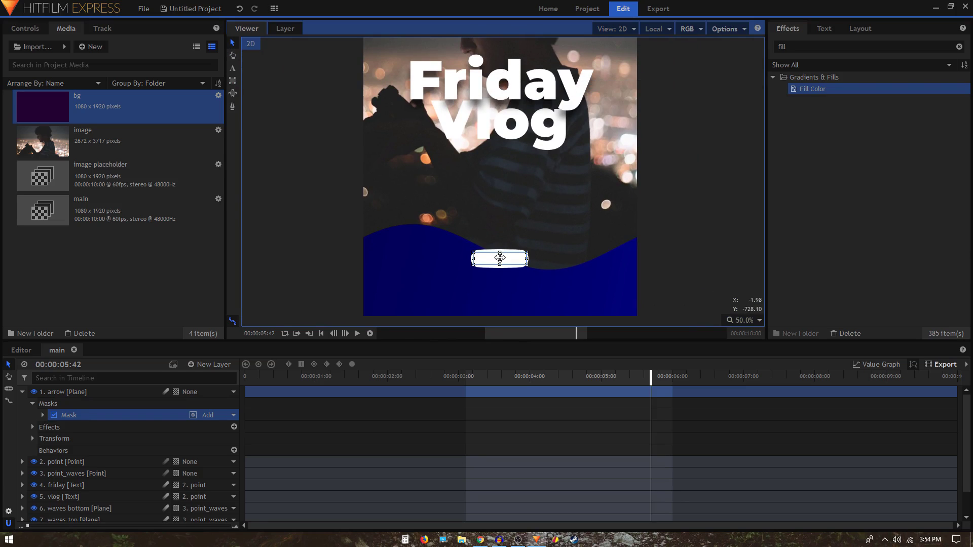
scroll(500, 259, up, 5)
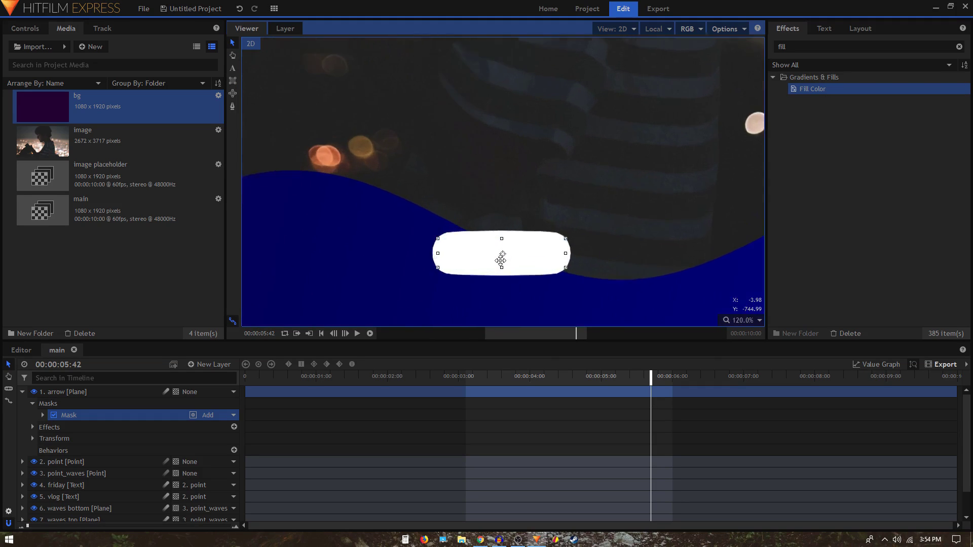
- Rotate the bar mask by 45 degrees around its Z axis
click(42, 415)
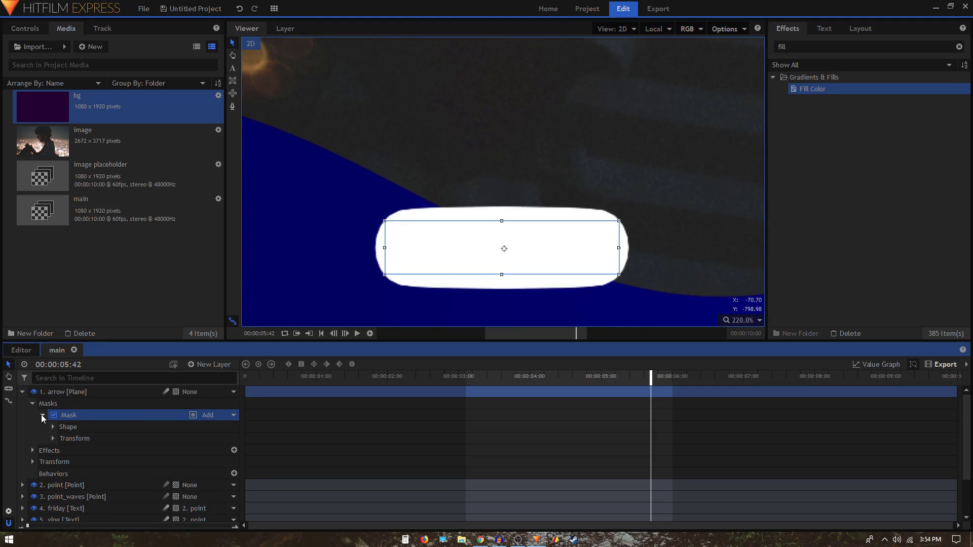
click(52, 438)
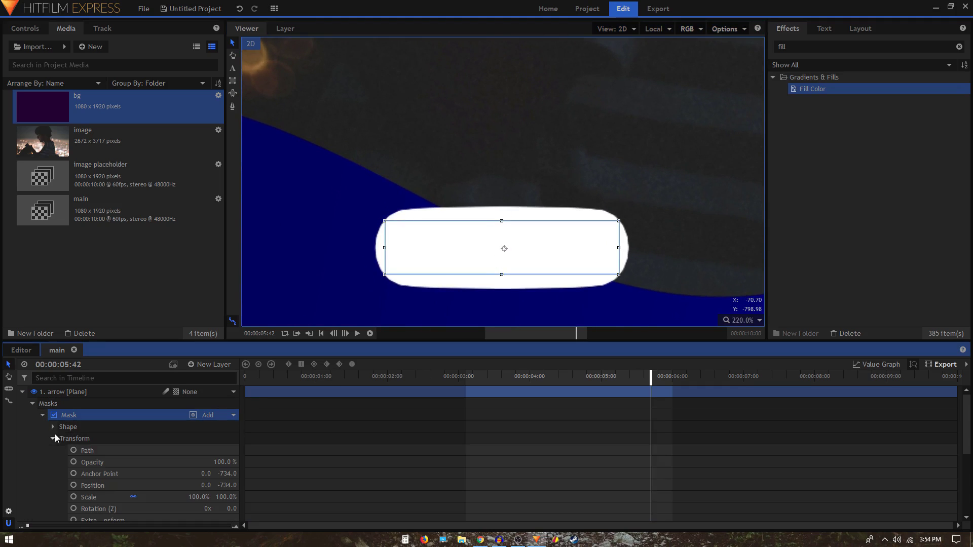
click(233, 508)
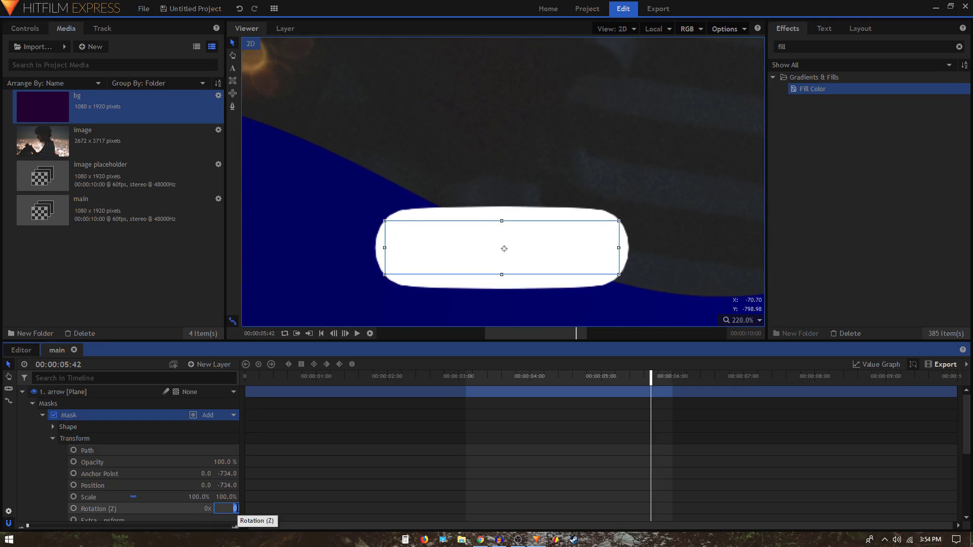
key(Return)
scroll(438, 275, down, 5)
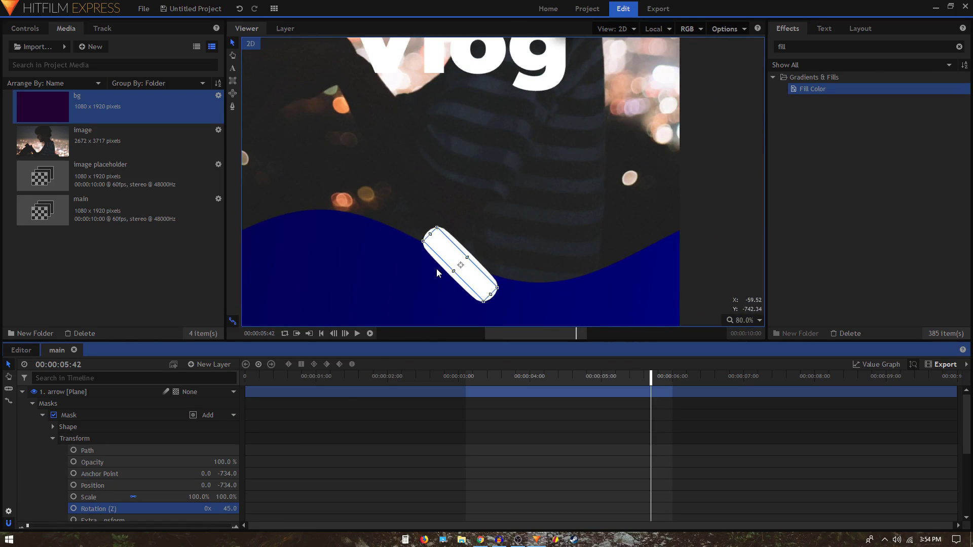
scroll(437, 269, down, 1)
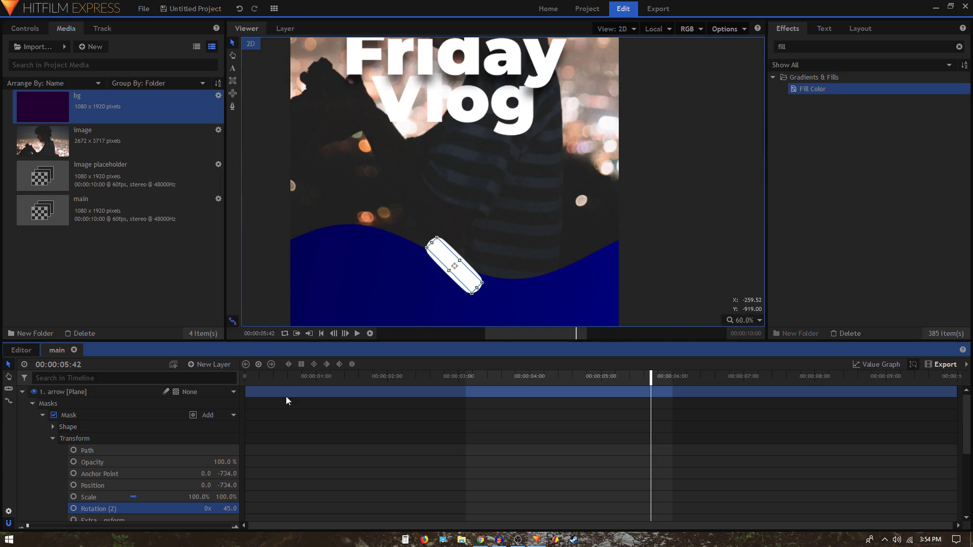
- Set the rotated mask's roundness to 14 px to smooth its ends
click(53, 438)
click(53, 427)
scroll(451, 264, up, 3)
scroll(451, 264, up, 3)
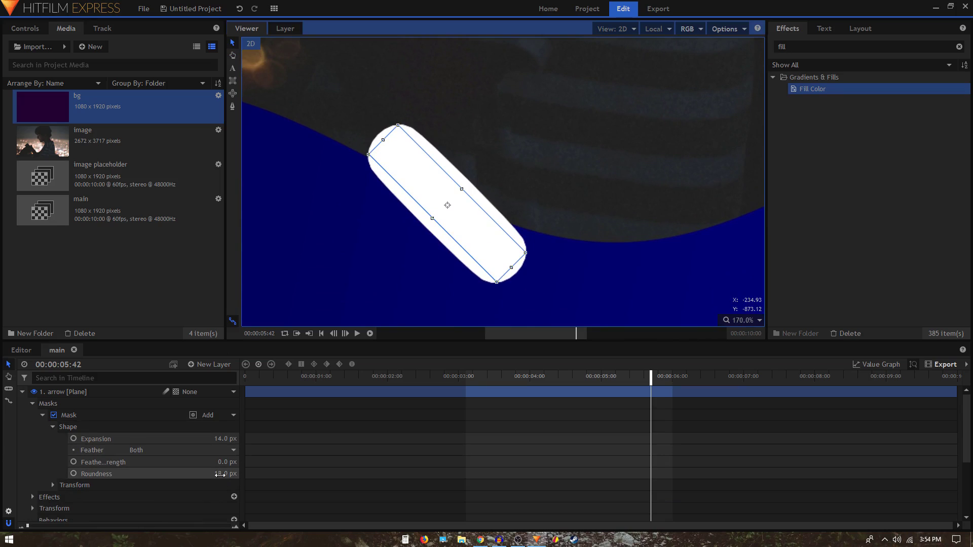
mouse_move(226, 473)
mouse_down()
mouse_move(241, 474)
mouse_move(232, 473)
mouse_up()
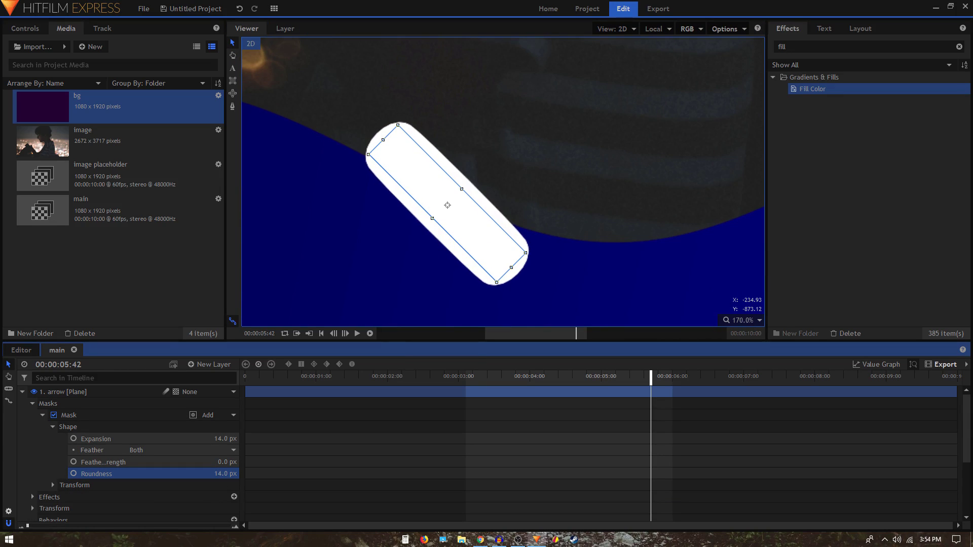
drag(223, 439, 229, 438)
click(52, 427)
click(42, 416)
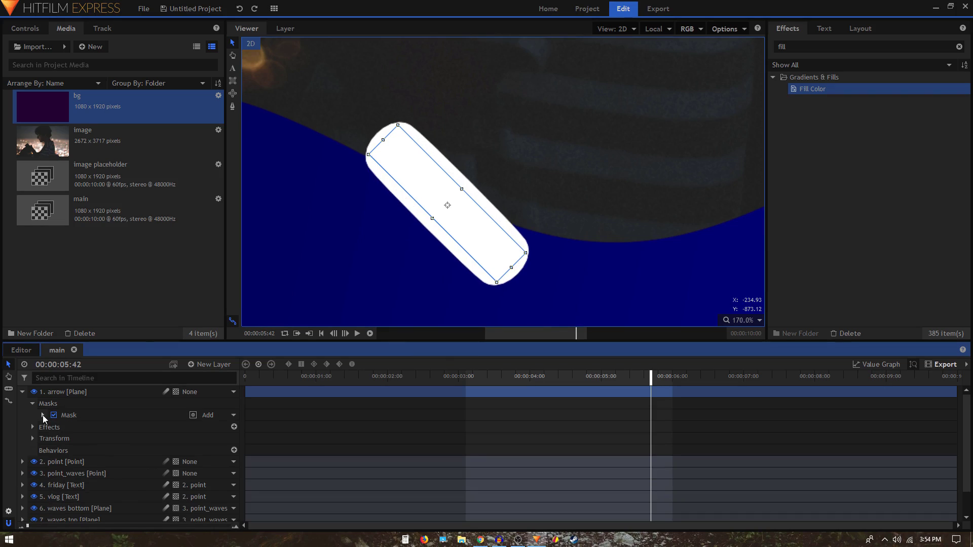
- Duplicate the mask on the "arrow" layer and select the copy
click(69, 415)
key(ctrl+d)
click(74, 427)
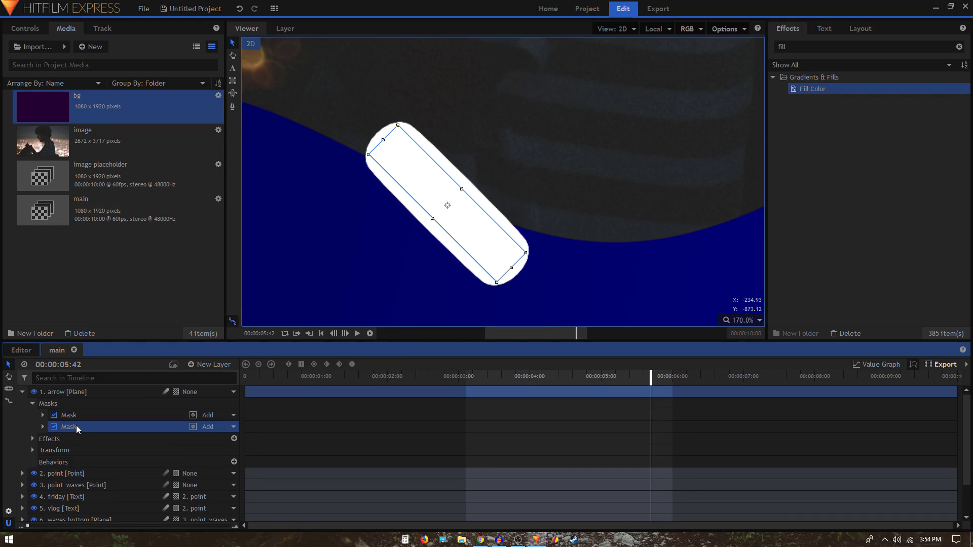
- Set the duplicated mask's Z rotation to -45 degrees so it mirrors the original bar
click(43, 426)
click(52, 438)
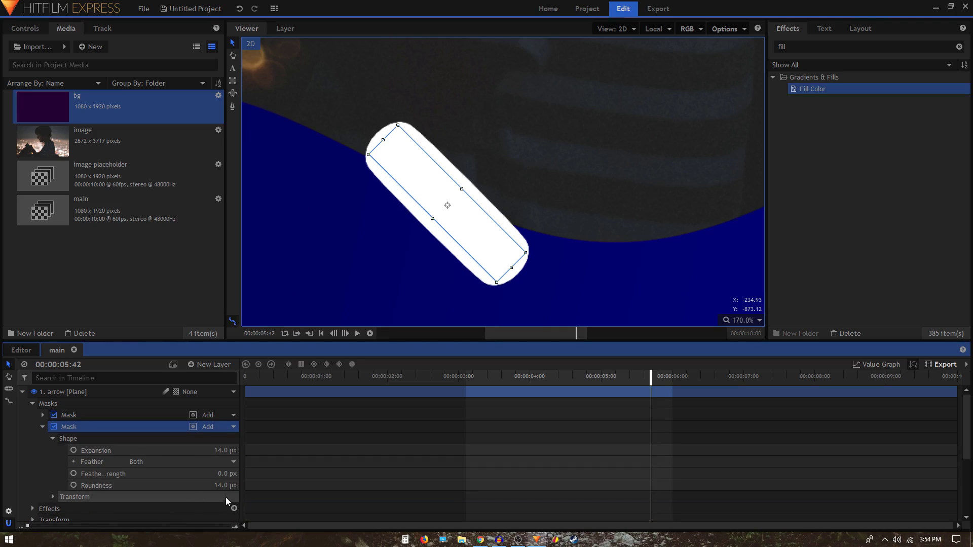
click(53, 438)
click(53, 449)
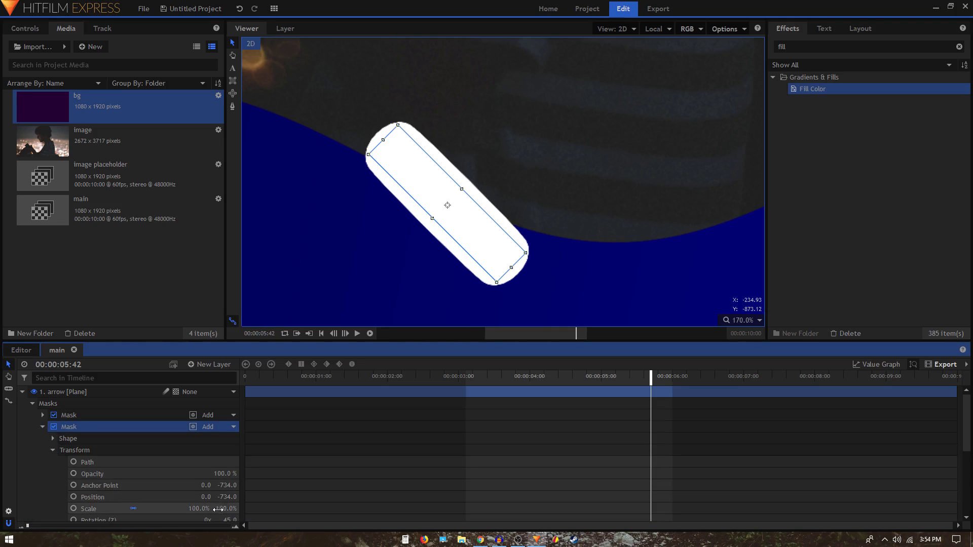
scroll(231, 501, down, 1)
click(232, 486)
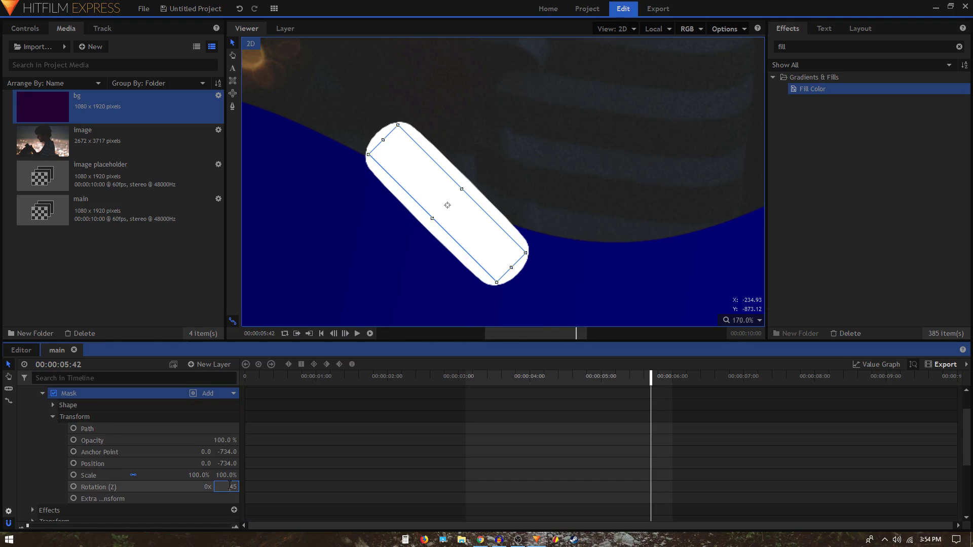
text(-45)
key(Return)
- Shift the copied mask's X position to about -114 so the two bars meet as an upward arrowhead
drag(203, 463, 145, 463)
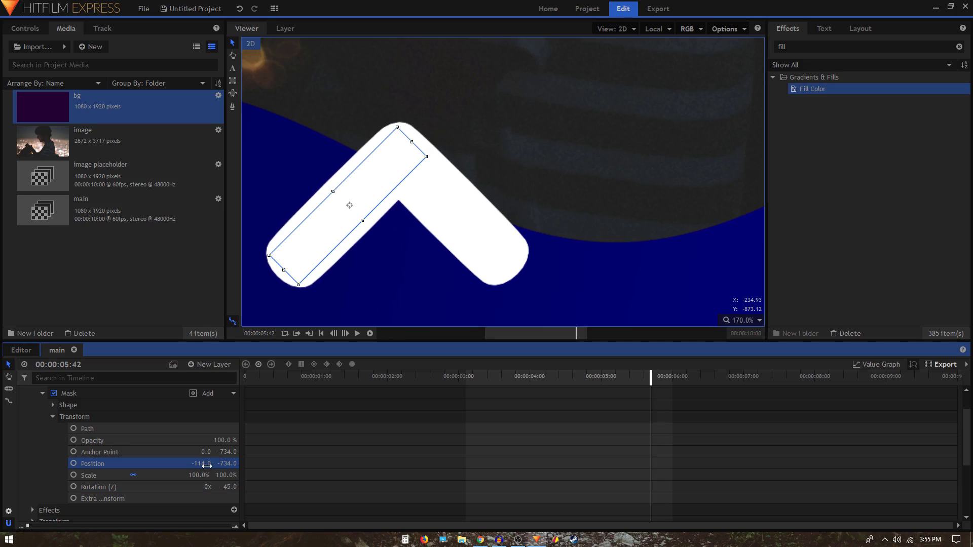
click(53, 417)
scroll(38, 403, up, 2)
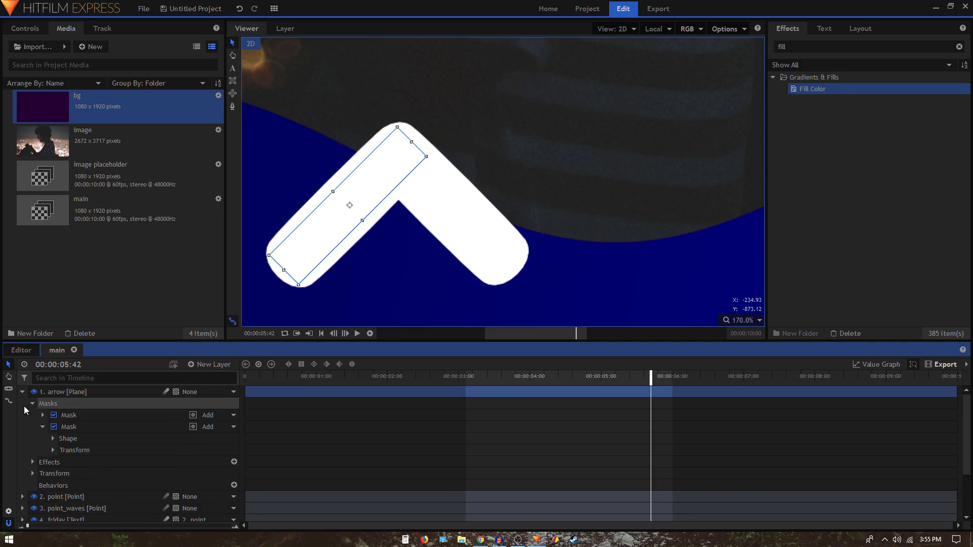
click(23, 392)
scroll(395, 208, down, 4)
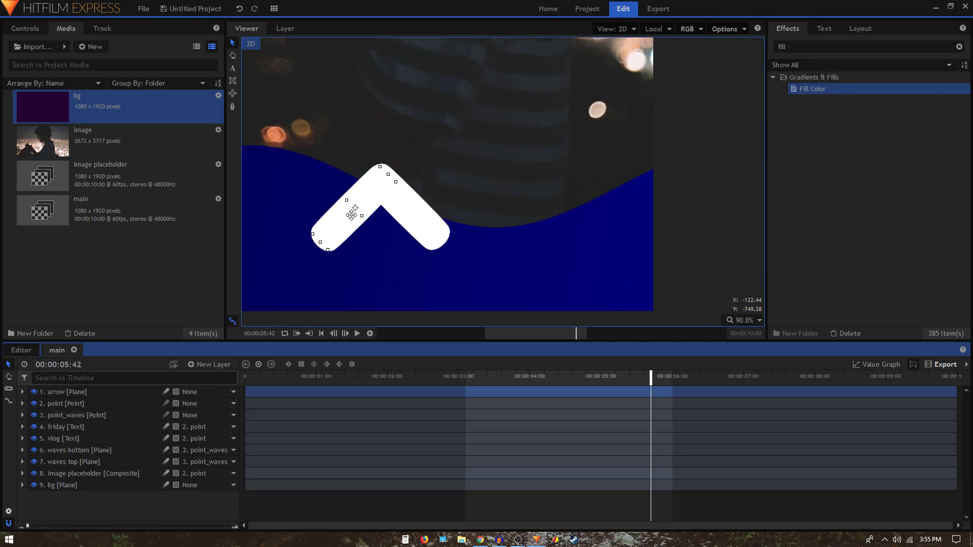
scroll(352, 216, down, 3)
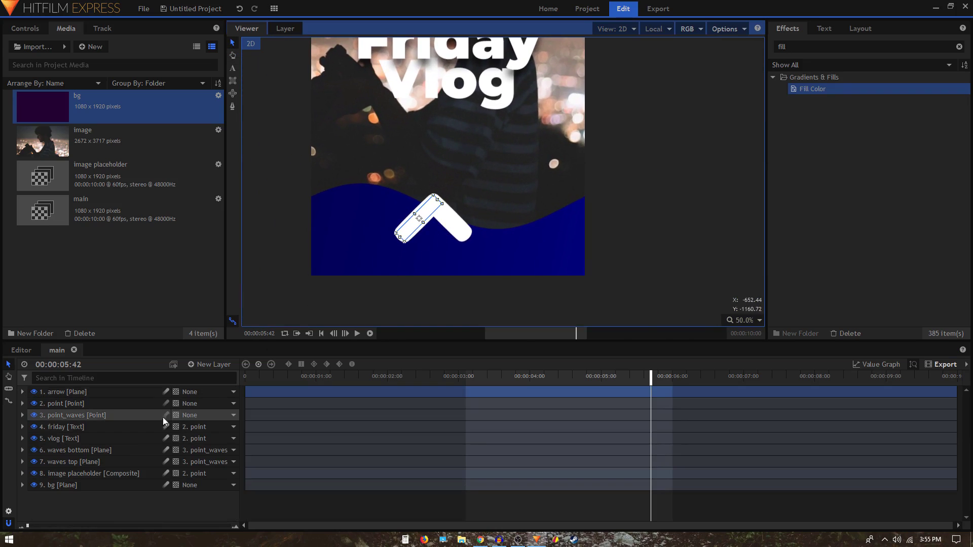
- Duplicate the "arrow" layer and move the copy up so it sits directly above the original arrowhead
click(73, 393)
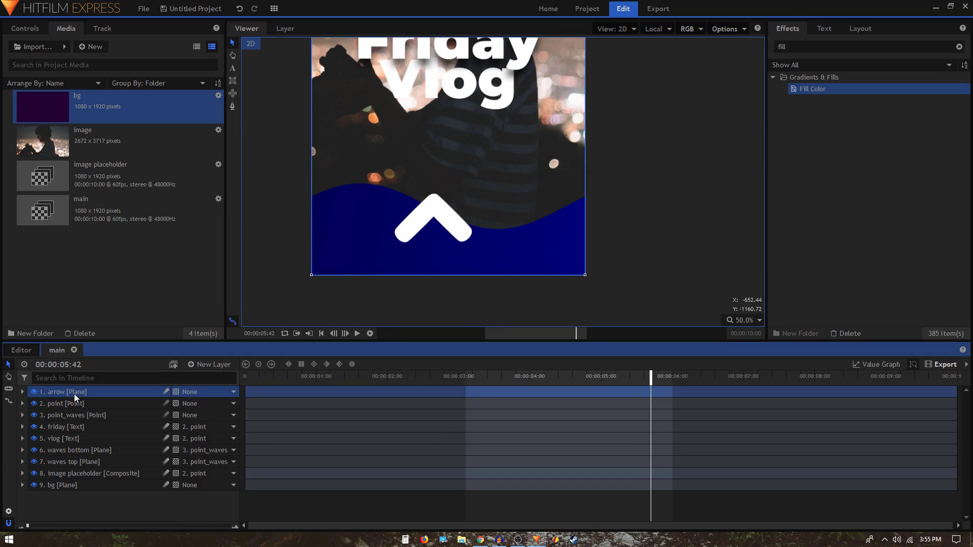
key(ctrl+d)
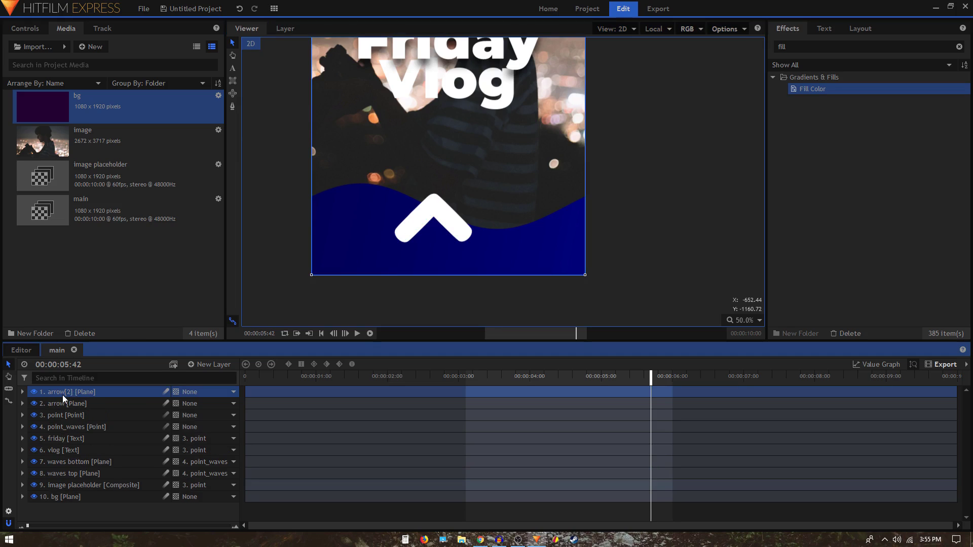
scroll(395, 144, down, 2)
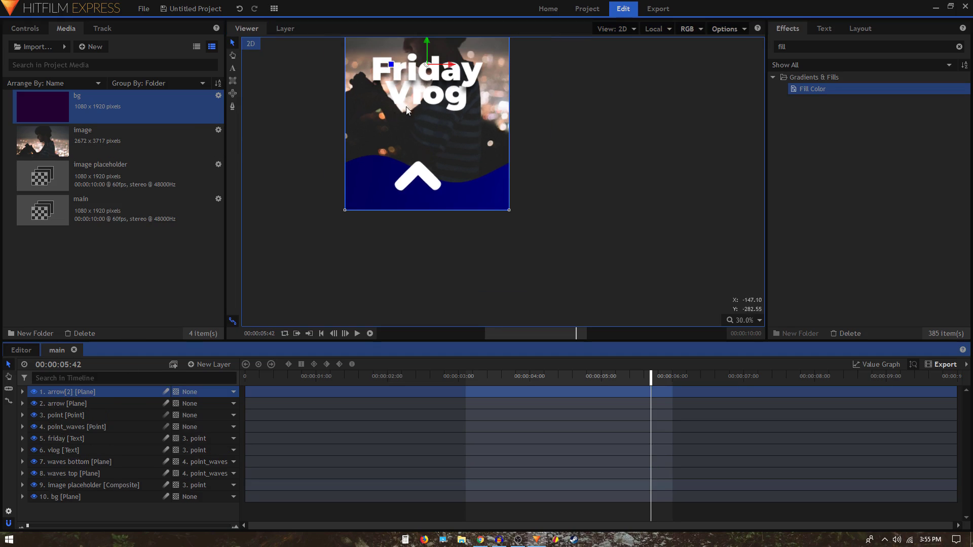
drag(427, 42, 426, 21)
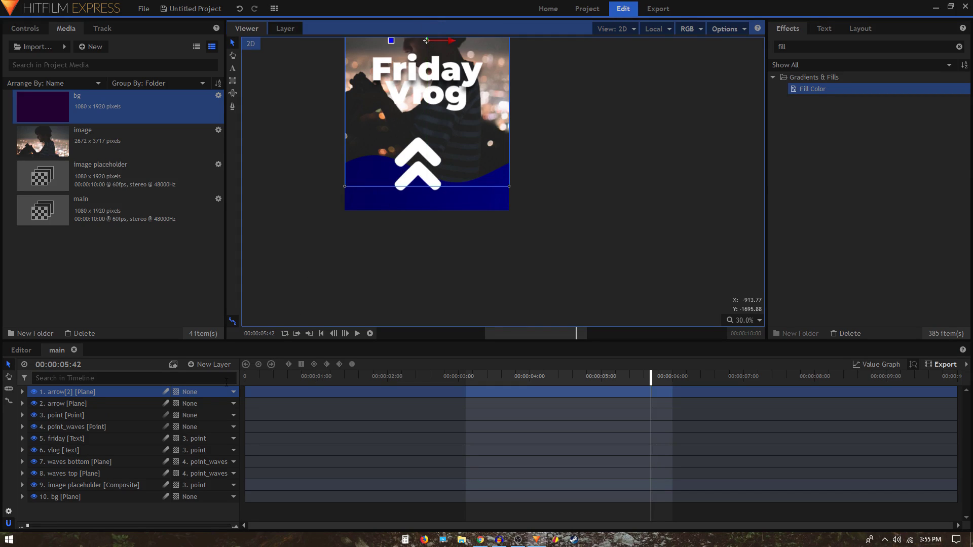
- Add a new text layer reading "see more"
click(208, 364)
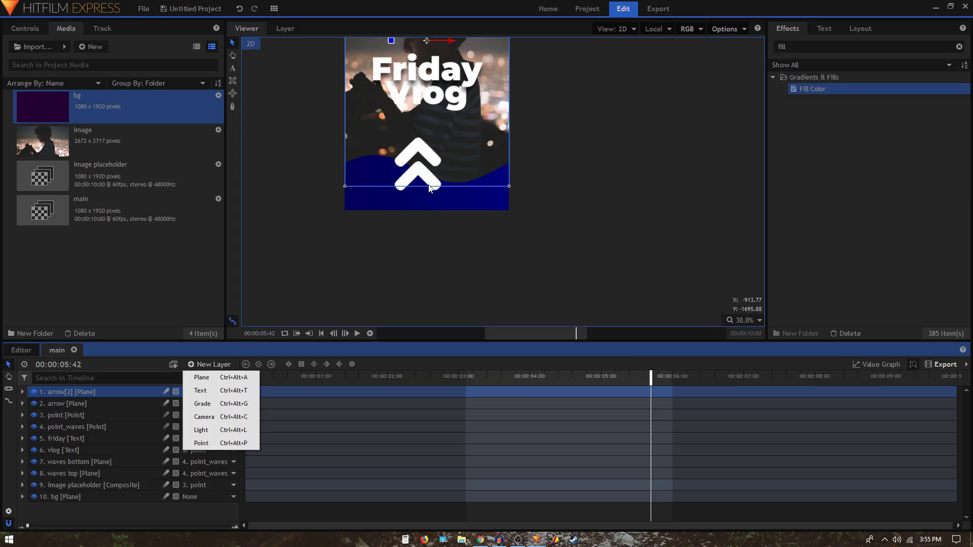
click(211, 391)
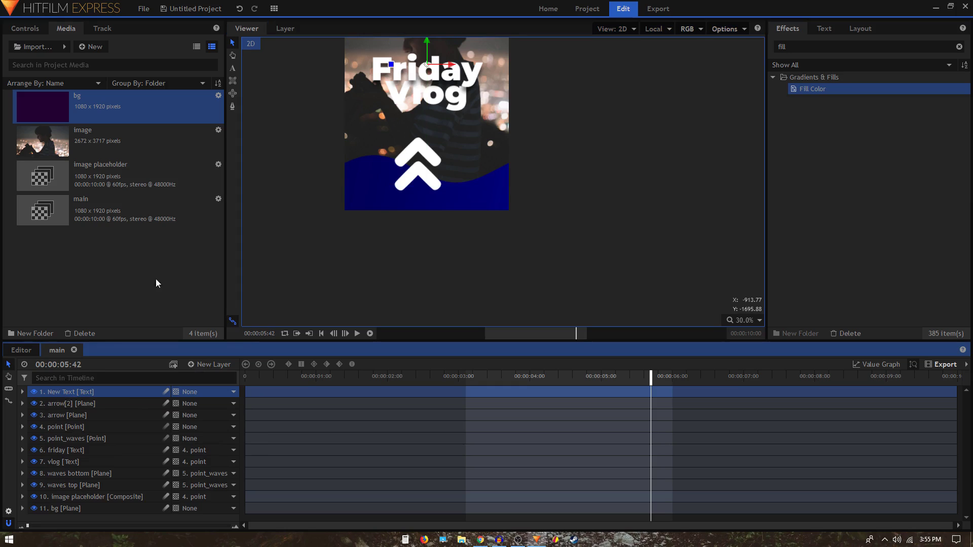
click(233, 68)
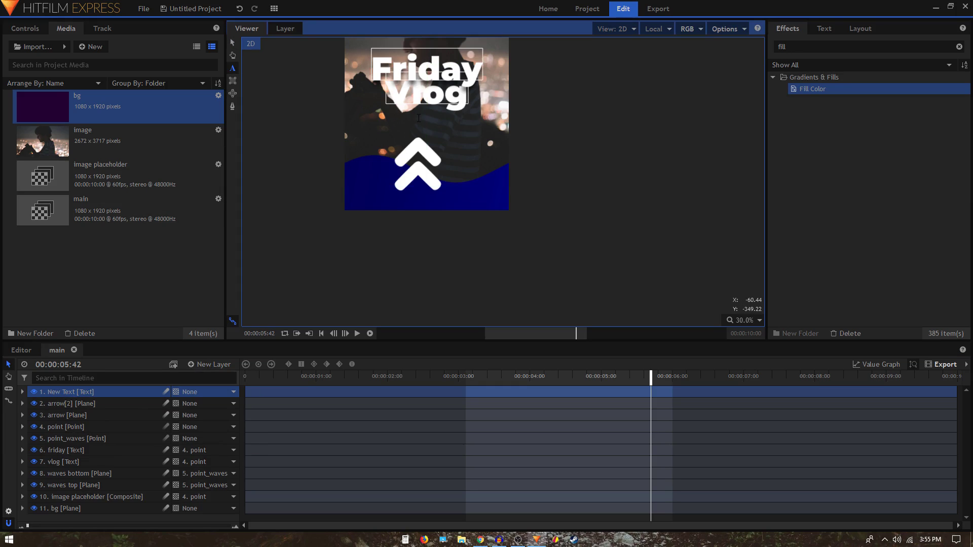
text(see more)
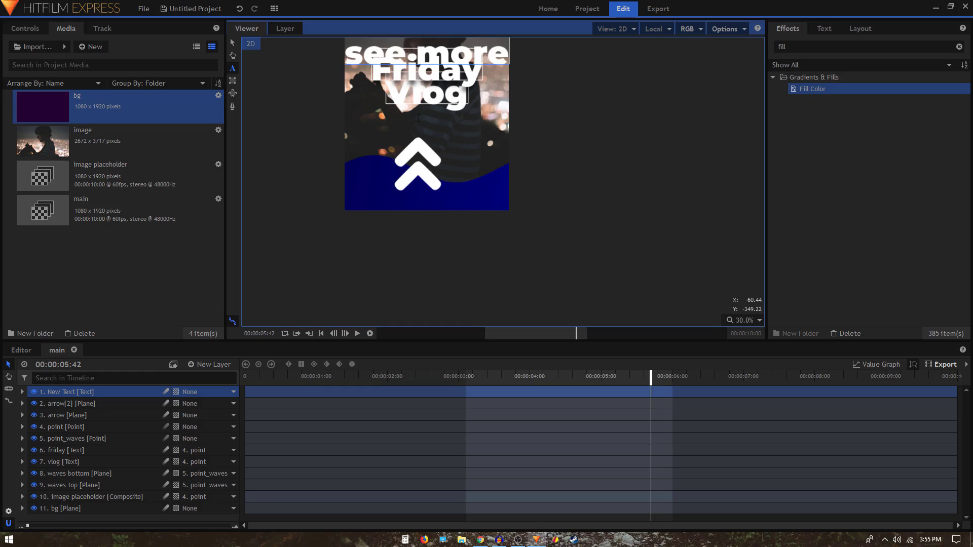
- Reduce the "see more" text to size 86 and set its Montserrat style to Italic
key(ctrl+a)
click(825, 29)
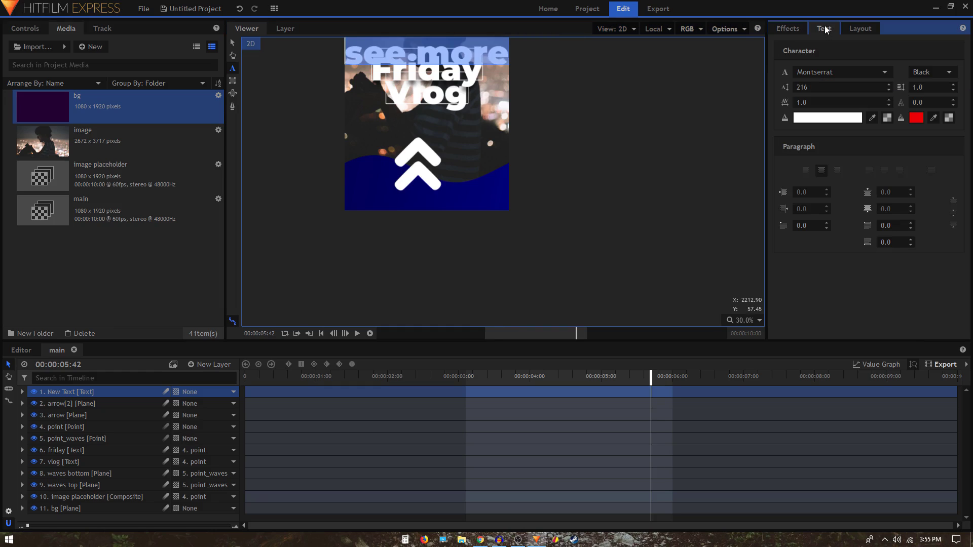
drag(811, 89, 751, 88)
click(933, 72)
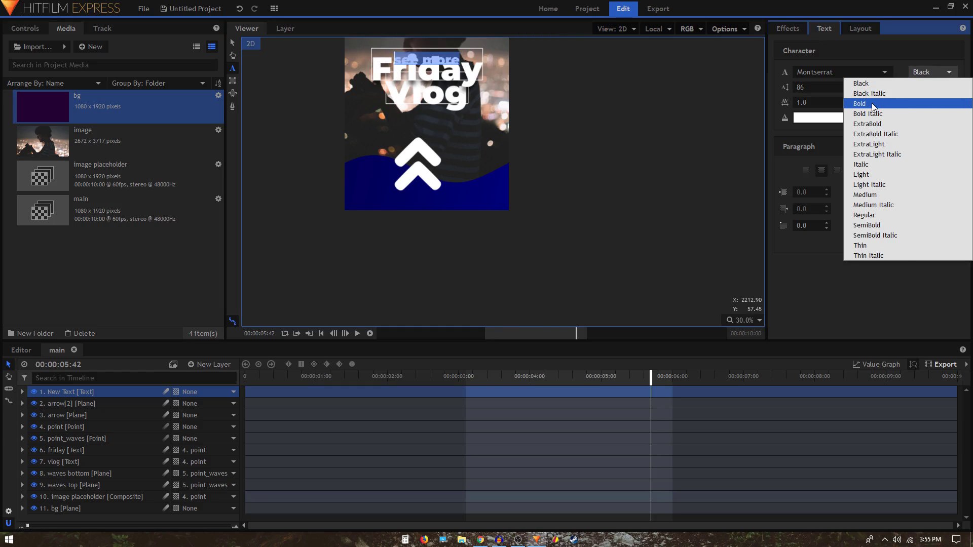
click(876, 164)
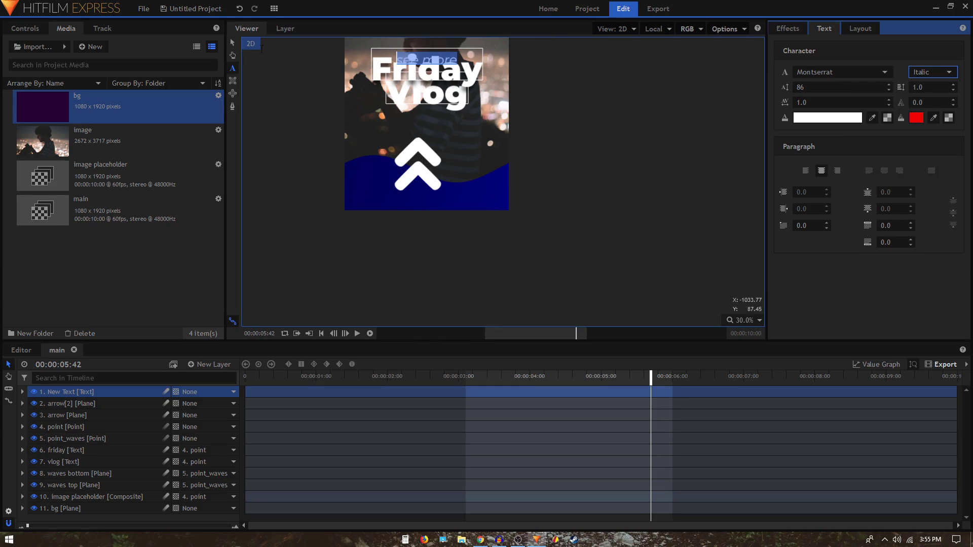
- Move the "see more" text below the arrows near the frame's lower edge and reduce its size to 42
click(233, 43)
drag(425, 45, 422, 177)
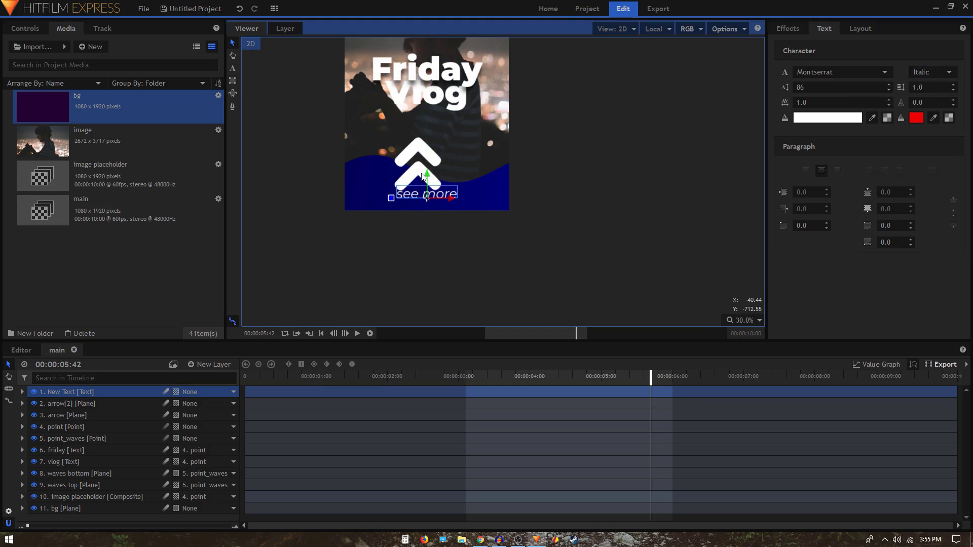
click(232, 69)
drag(828, 88, 798, 88)
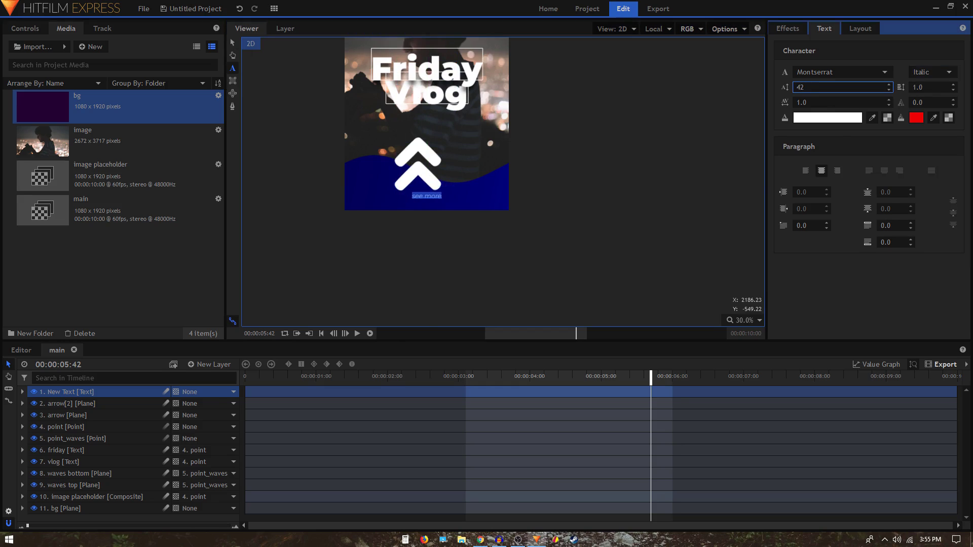
click(232, 44)
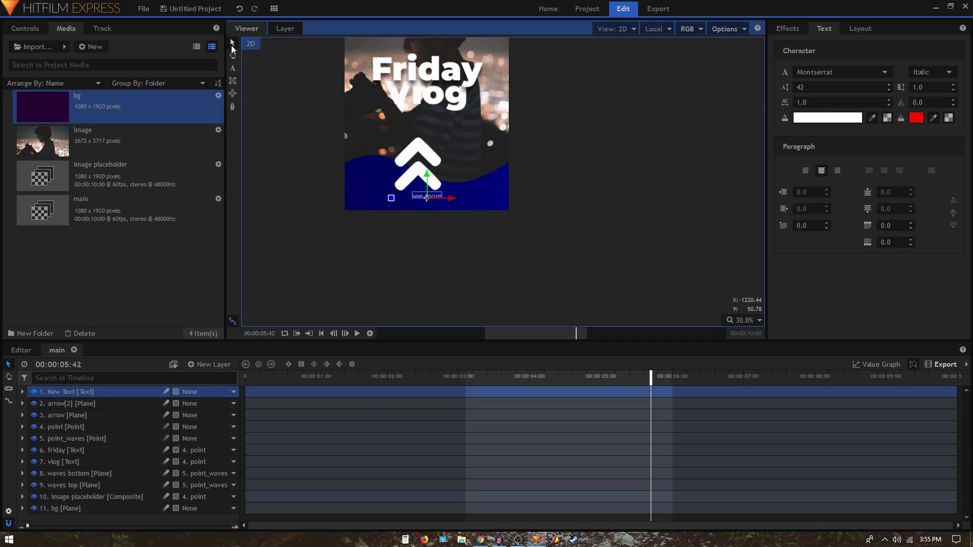
click(861, 29)
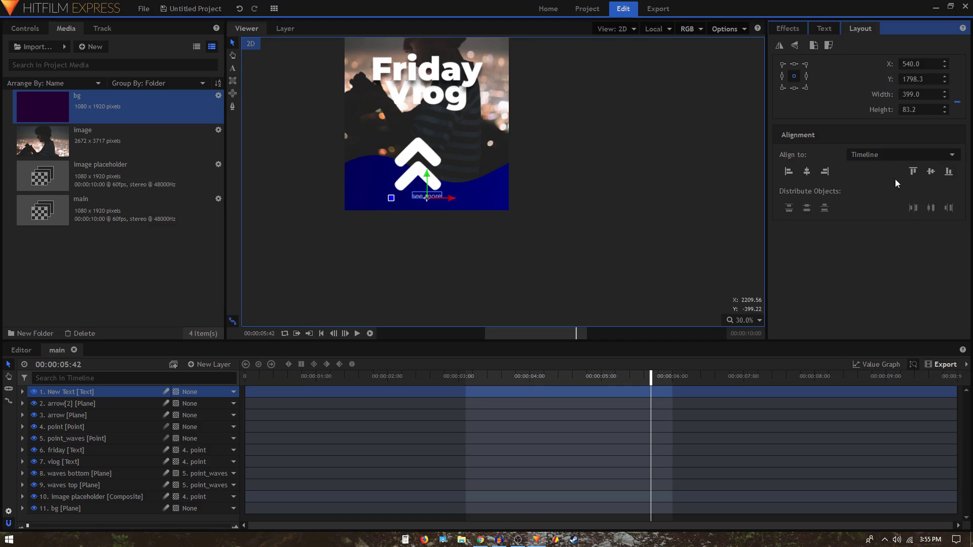
click(931, 173)
key(ctrl+z)
scroll(425, 202, up, 4)
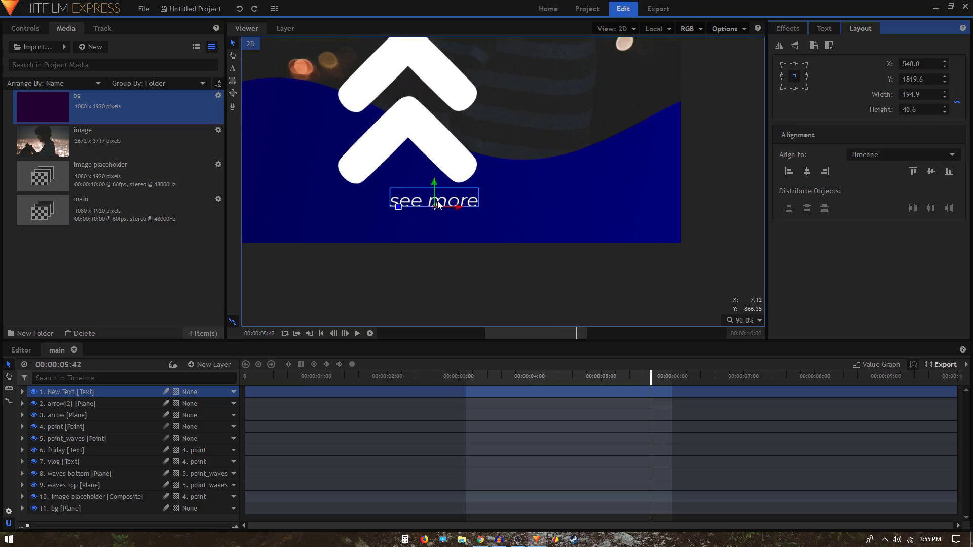
scroll(302, 228, down, 5)
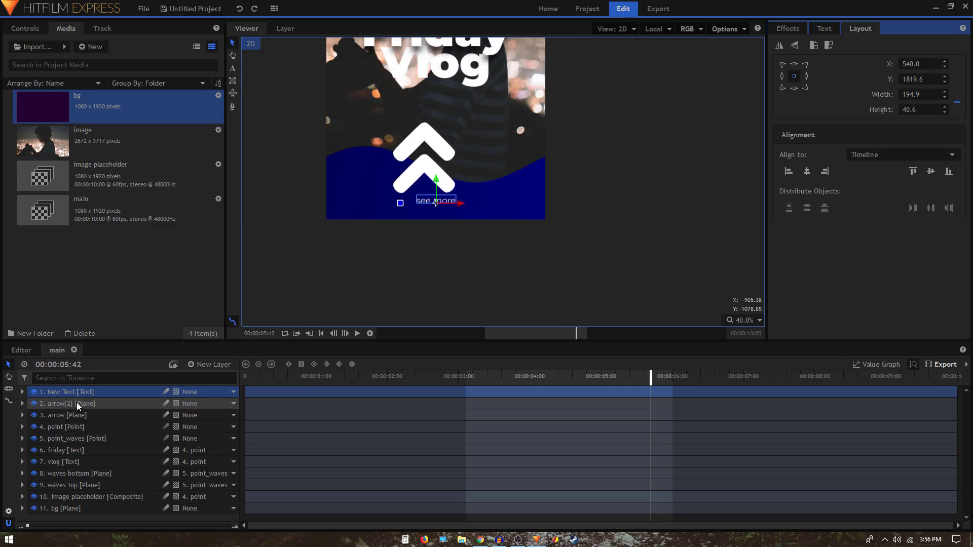
- Scale both arrow layers together to about 344 px wide and move them down to just above the "see more" text
click(62, 404)
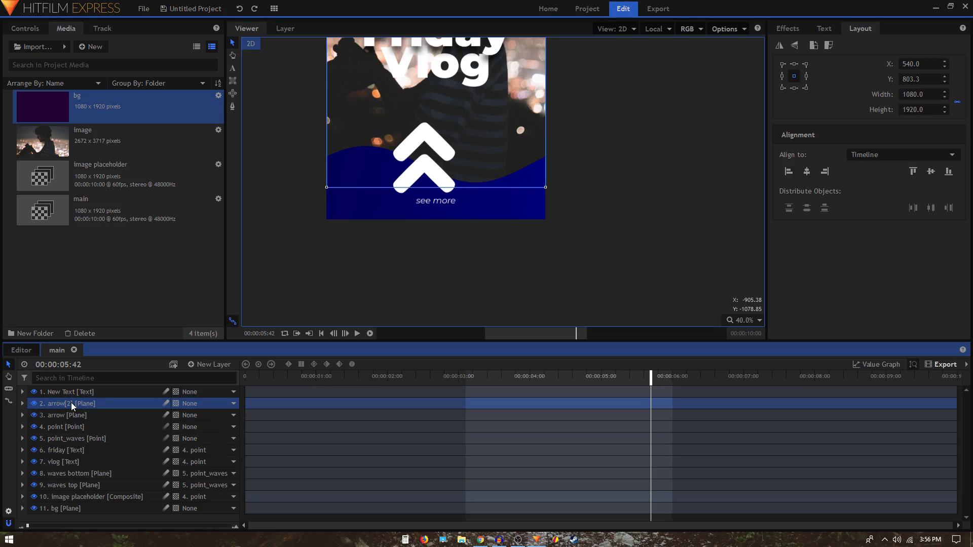
ctrl+click(72, 416)
scroll(418, 224, down, 3)
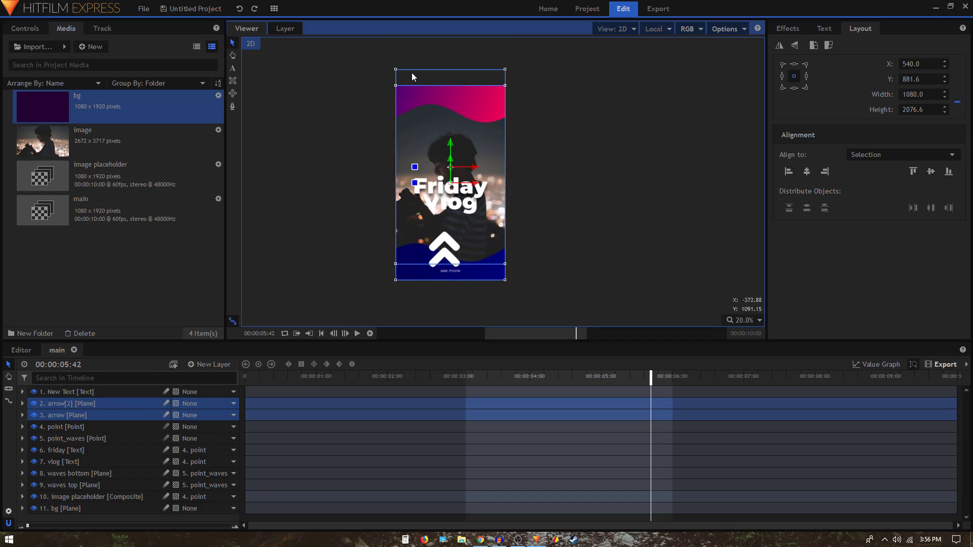
drag(396, 86, 433, 135)
drag(459, 167, 449, 199)
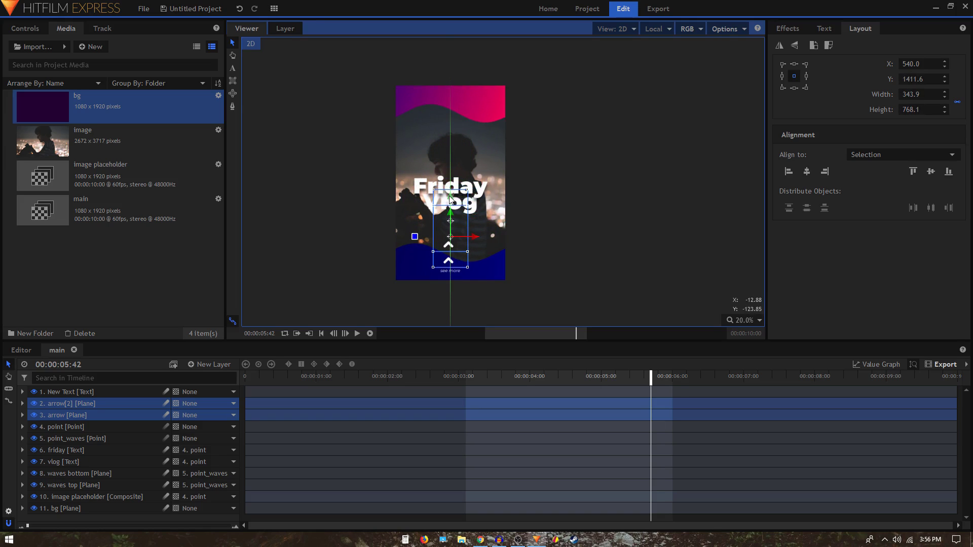
- Move the "arrow[2]" layer down to a Y position of about 1429 so the two arrowheads sit close together
click(66, 415)
scroll(436, 276, up, 4)
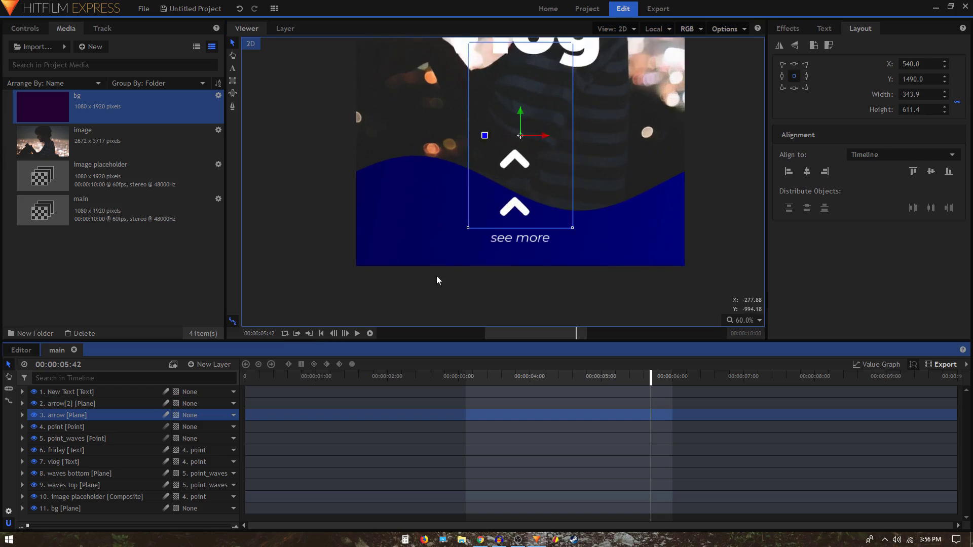
click(58, 405)
drag(520, 184, 482, 260)
drag(497, 116, 490, 148)
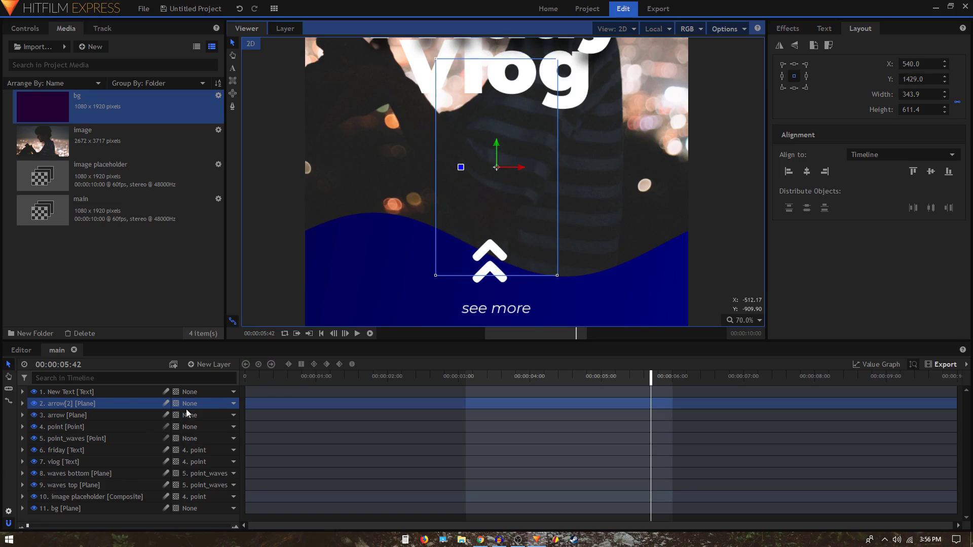
scroll(488, 226, down, 2)
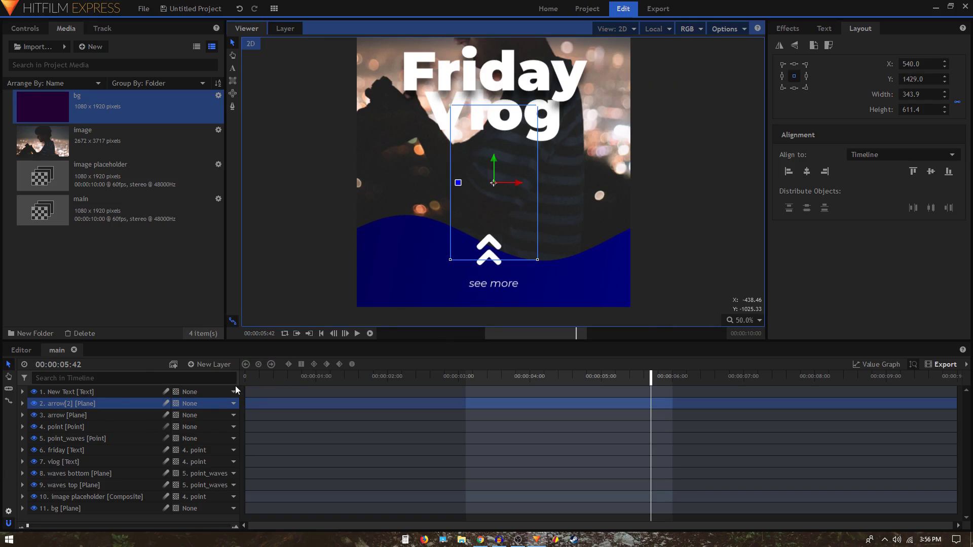
- Add a new point layer and name it "arrow_animator"
click(210, 365)
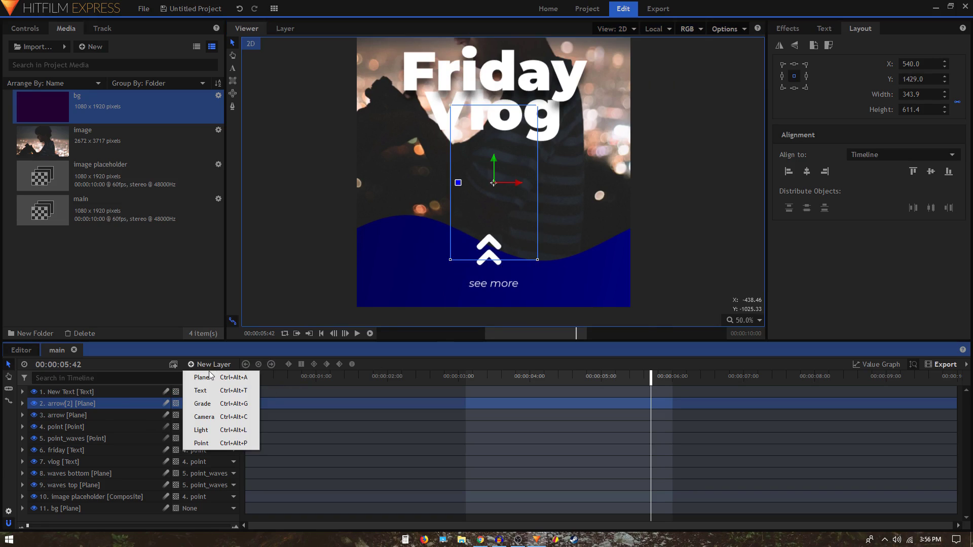
click(210, 448)
double_click(76, 393)
text(arrow_)
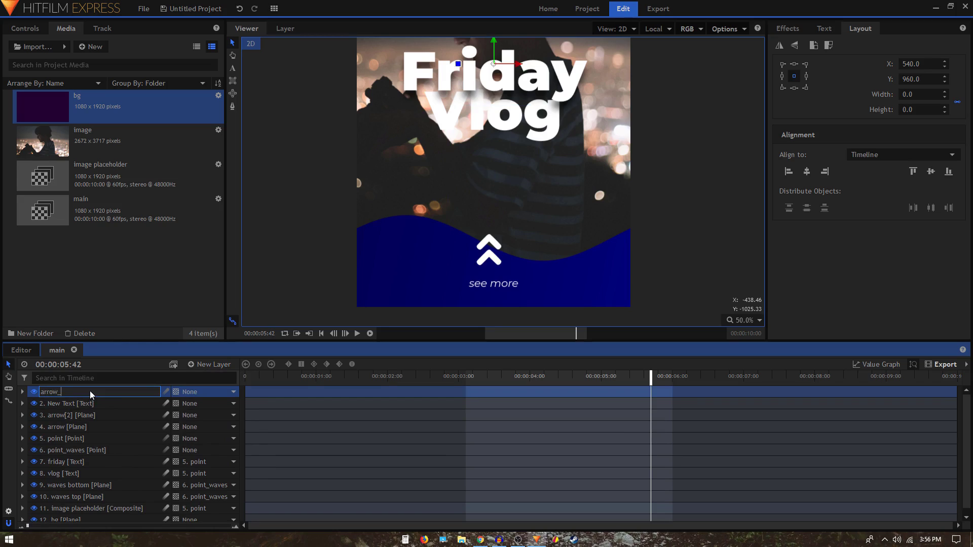
text(animator)
key(Return)
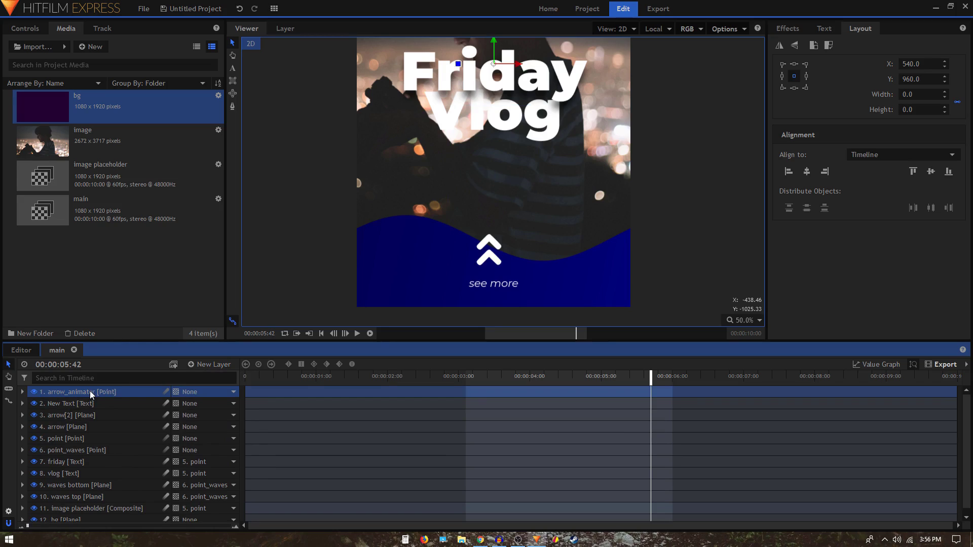
- Parent the "arrow[2]" and "arrow" layers to the "arrow_animator" point
click(92, 416)
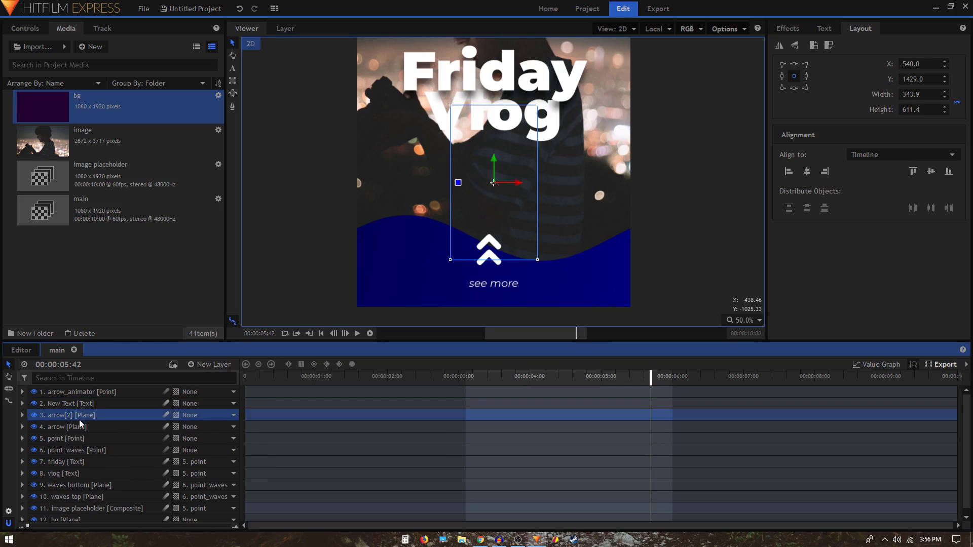
shift+click(80, 428)
click(203, 416)
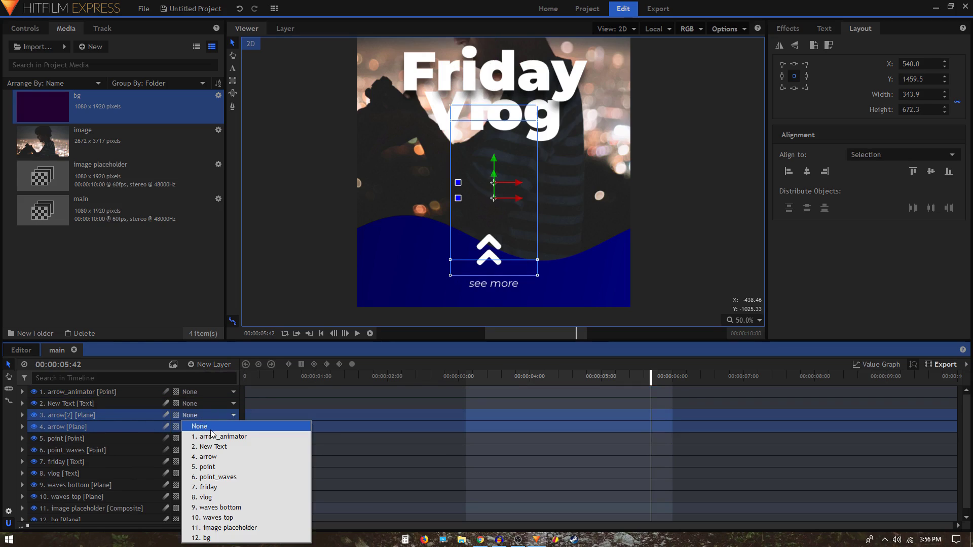
click(211, 436)
- Keyframe the "arrow_animator" Position at its current value at 00:00:01:00 and at Y 60 at 00:00:01:30
click(23, 392)
click(33, 404)
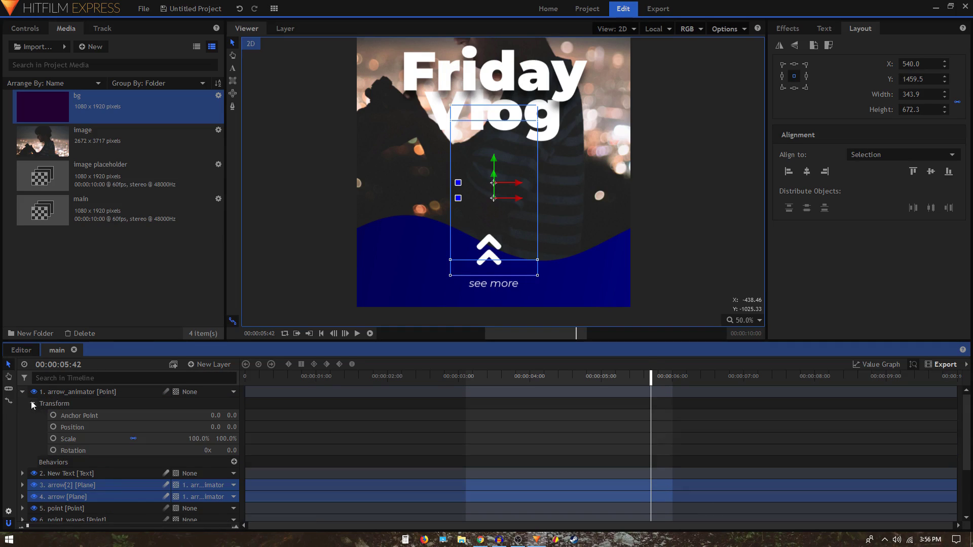
click(318, 378)
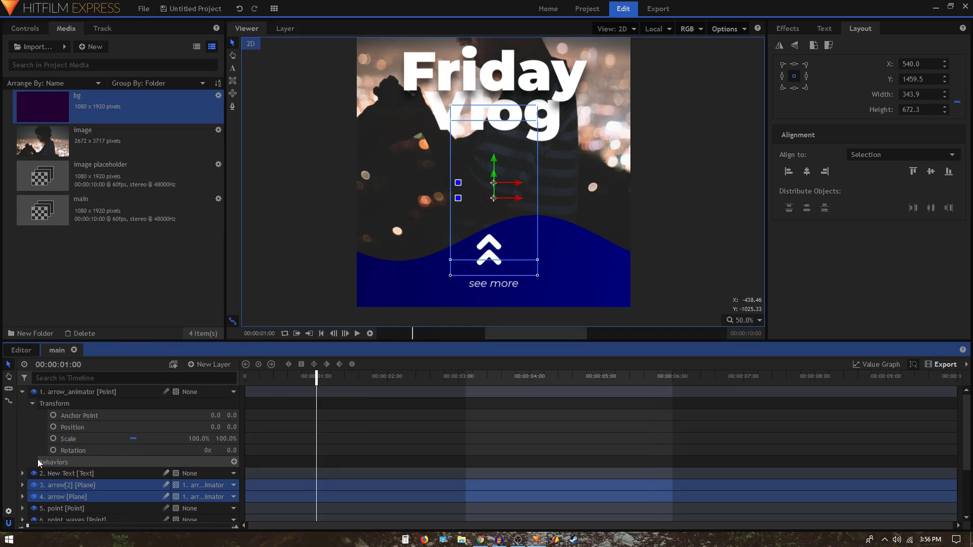
click(53, 427)
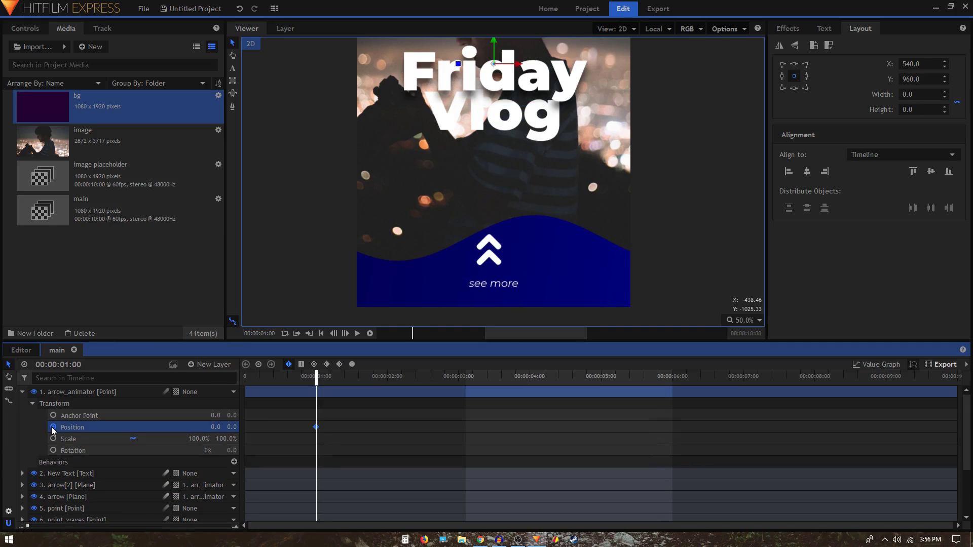
key(space)
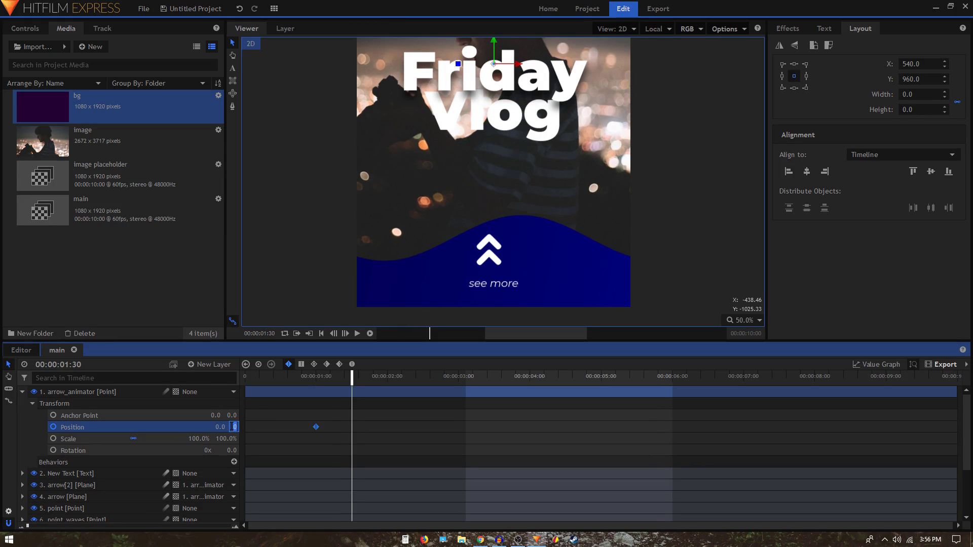
text(60)
key(Return)
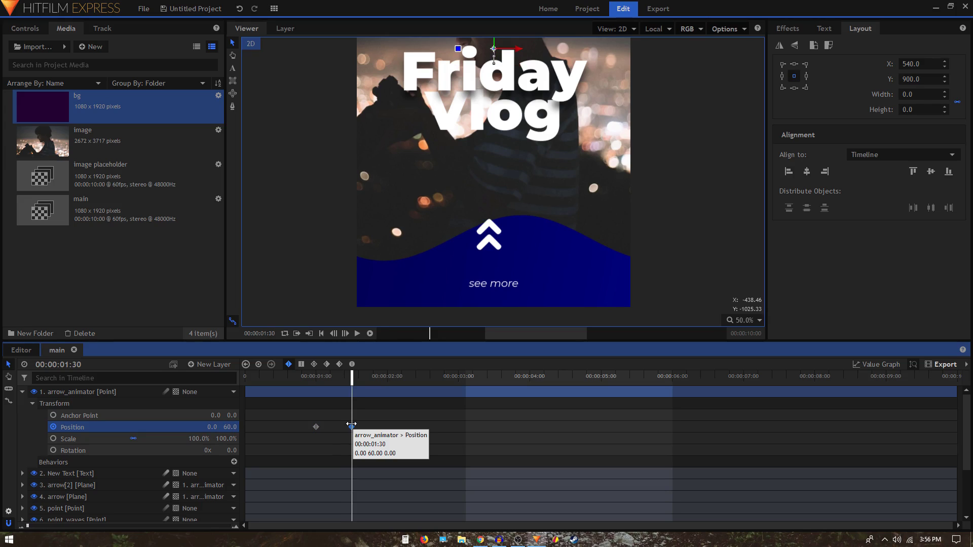
- Add "arrow_animator" Position keyframes with Y 0 at 00:00:02:00 and Y 60 at 00:00:02:30
key(space)
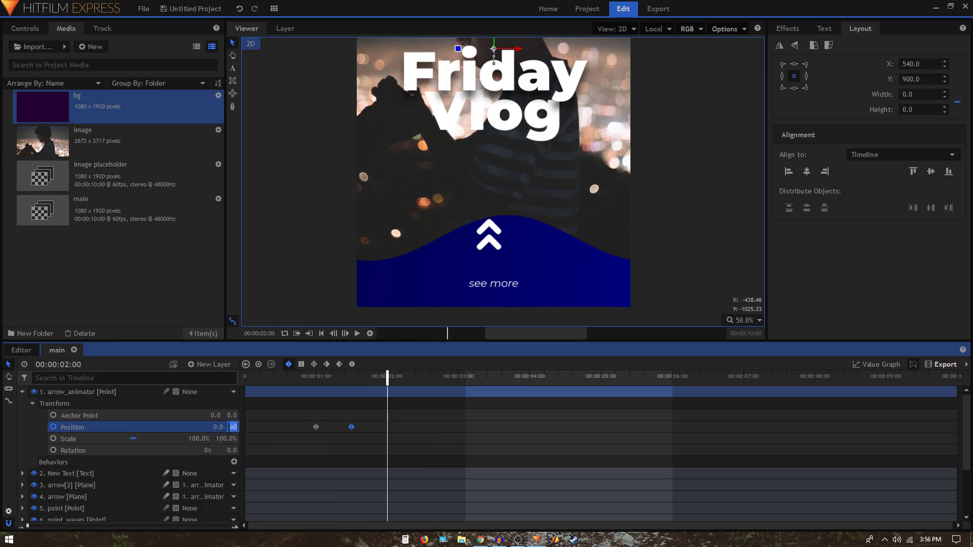
key(Return)
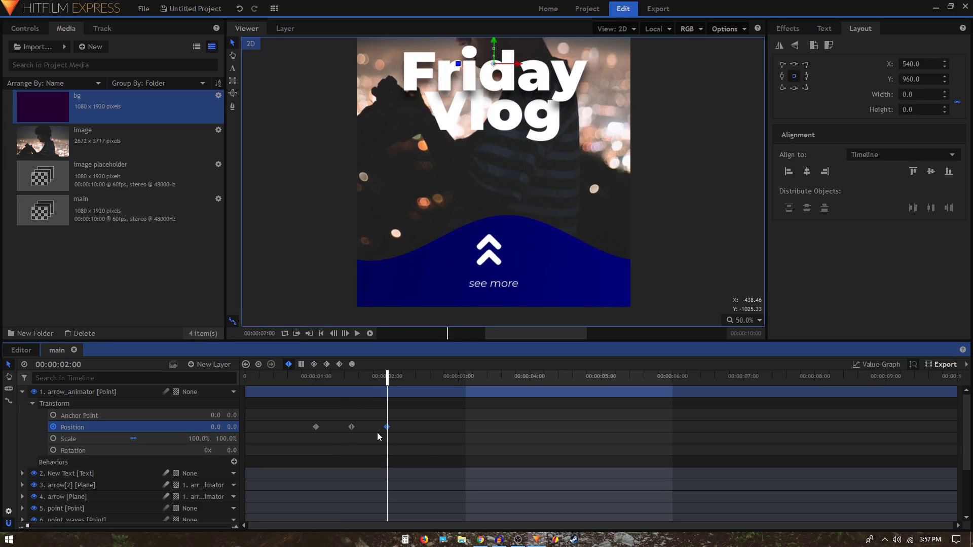
key(space)
key(space)
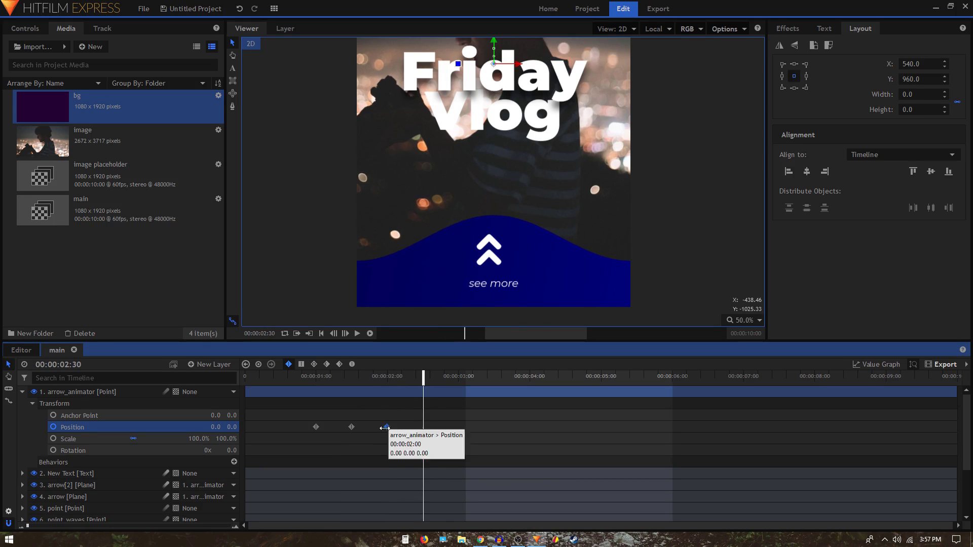
mouse_move(383, 428)
mouse_down()
mouse_move(400, 427)
mouse_move(387, 427)
mouse_up()
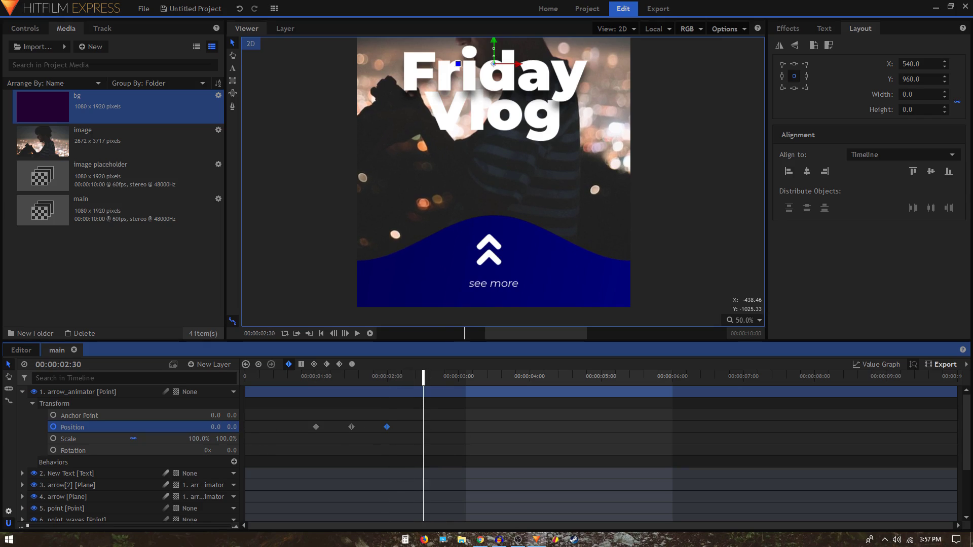
click(234, 428)
text(60)
key(Return)
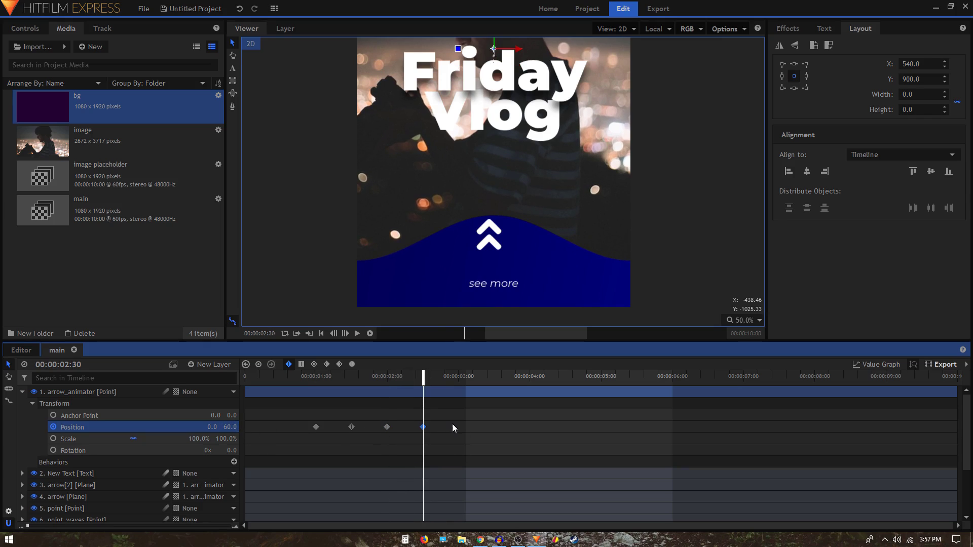
- Change all four "arrow_animator" Position keyframes from linear to the round-marker interpolation and play back the arrow motion
drag(454, 428, 293, 435)
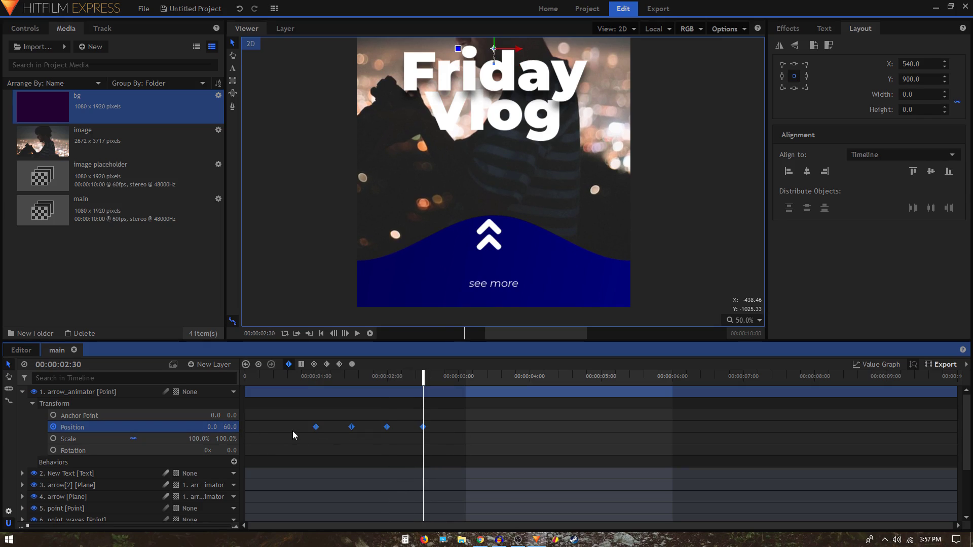
click(352, 365)
click(306, 379)
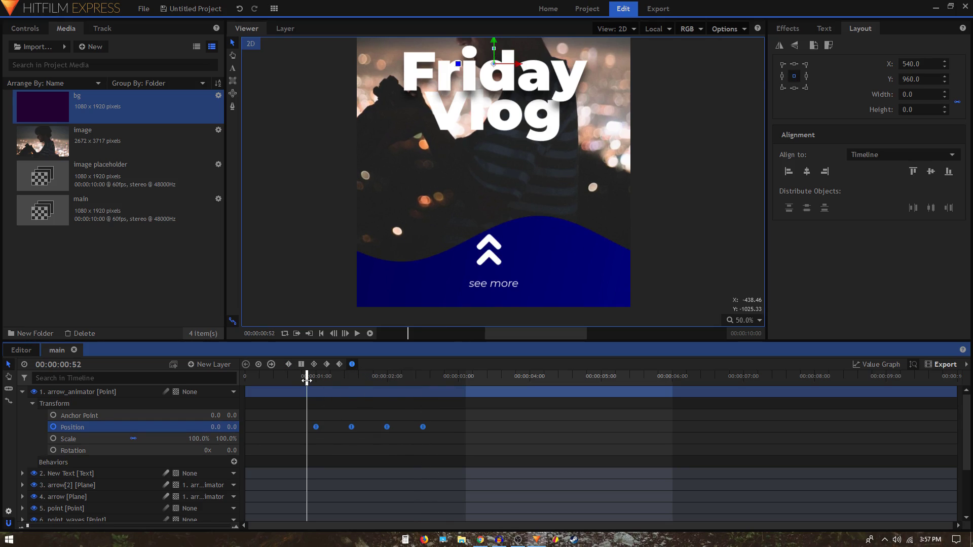
key(space)
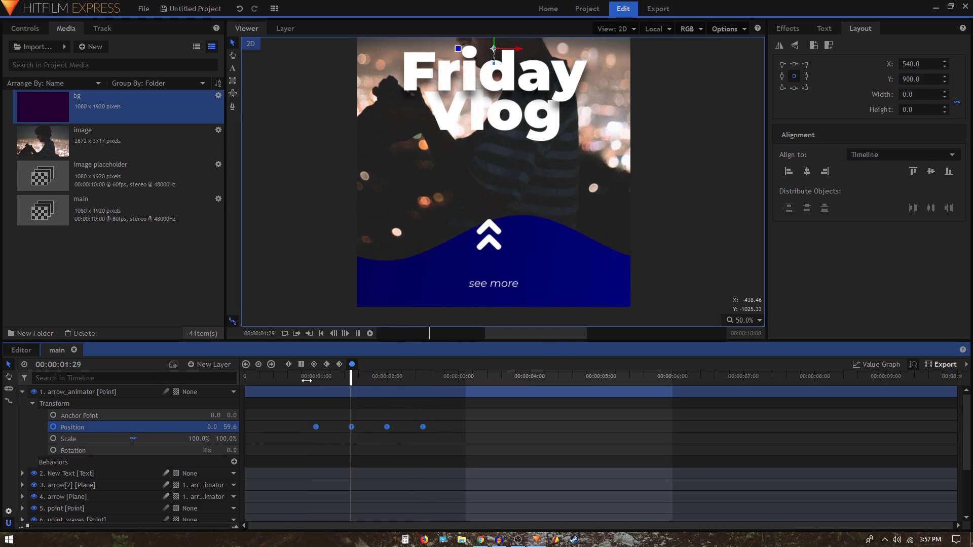
key(space)
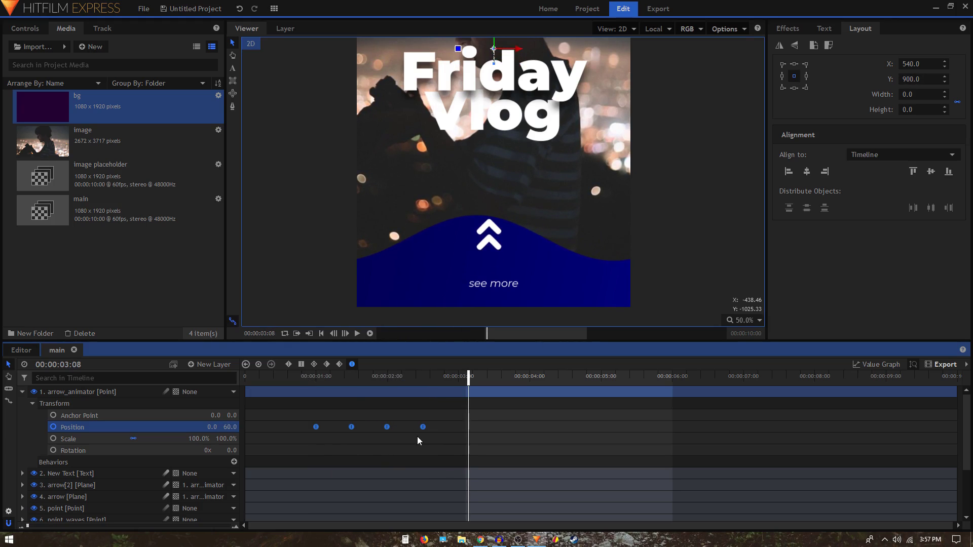
- Copy the four "arrow_animator" Position keyframes and paste them starting at 00:00:03:10
double_click(424, 427)
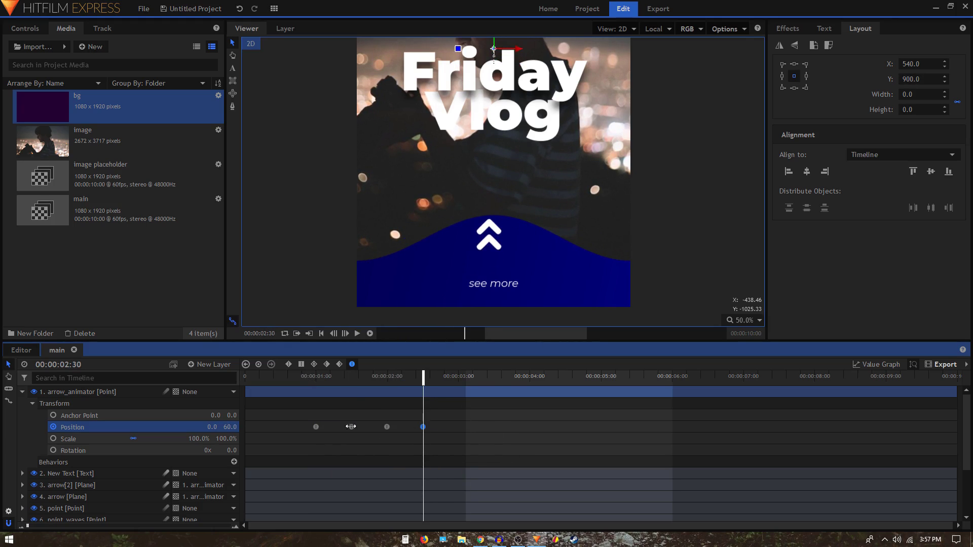
drag(302, 426, 453, 440)
click(424, 428)
key(space)
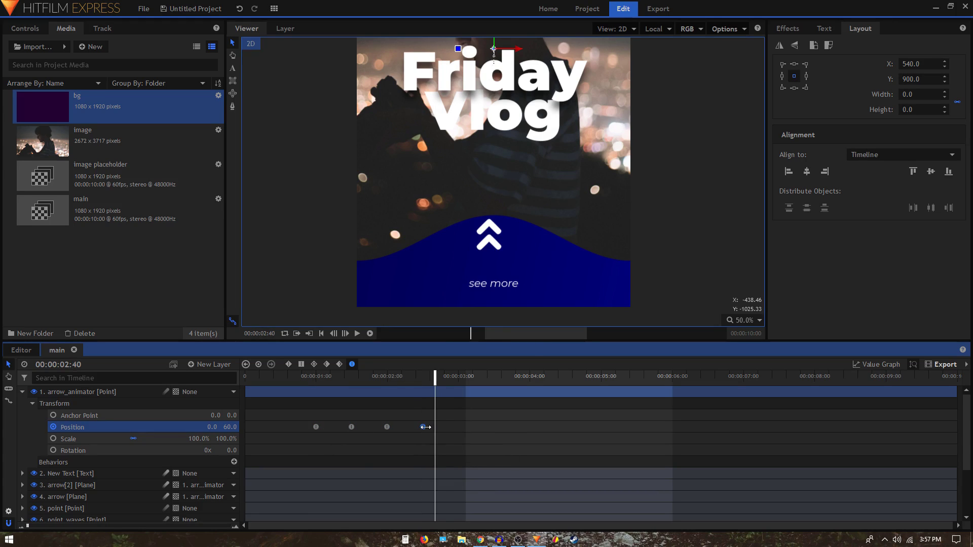
key(ctrl+v)
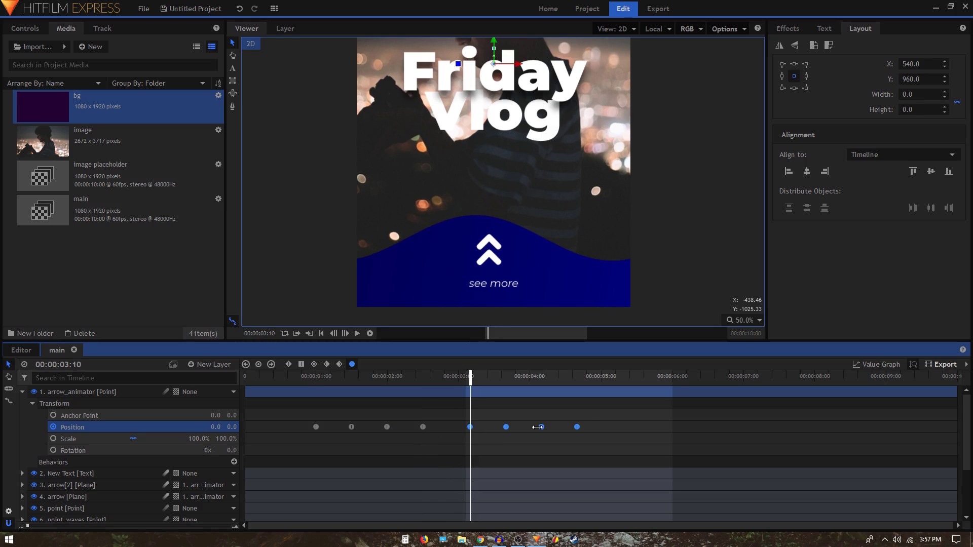
- Paste the copied Position keyframes again starting at 00:00:05:10 and at 00:00:07:10
click(578, 428)
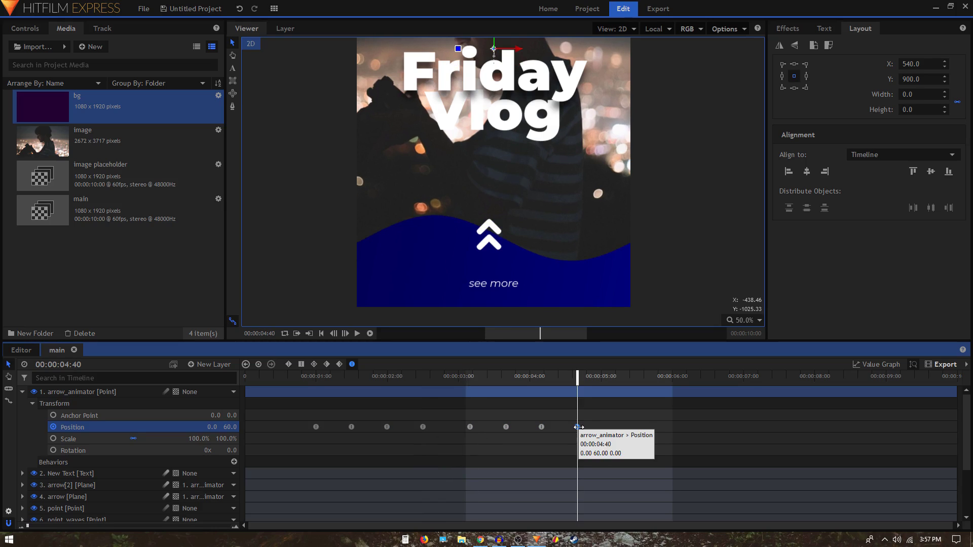
key(space)
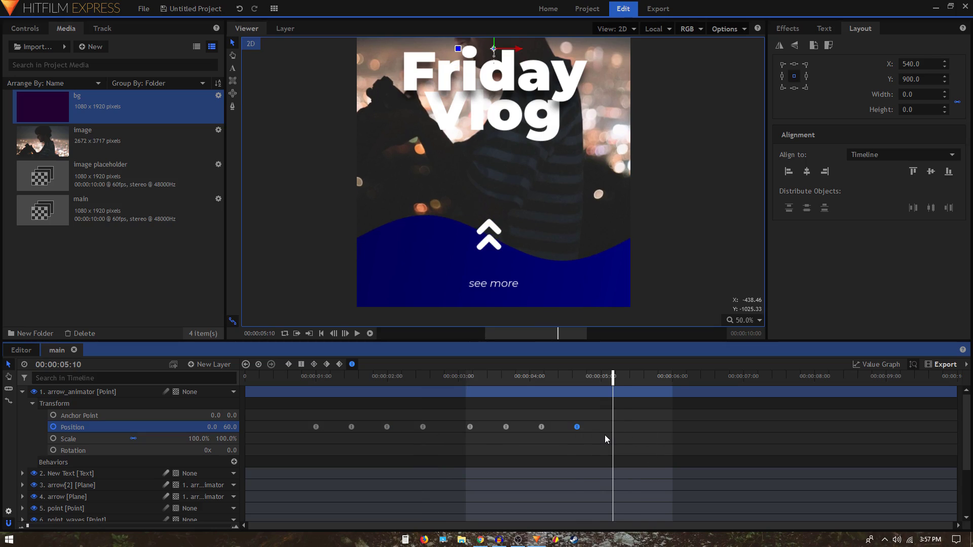
key(ctrl+v)
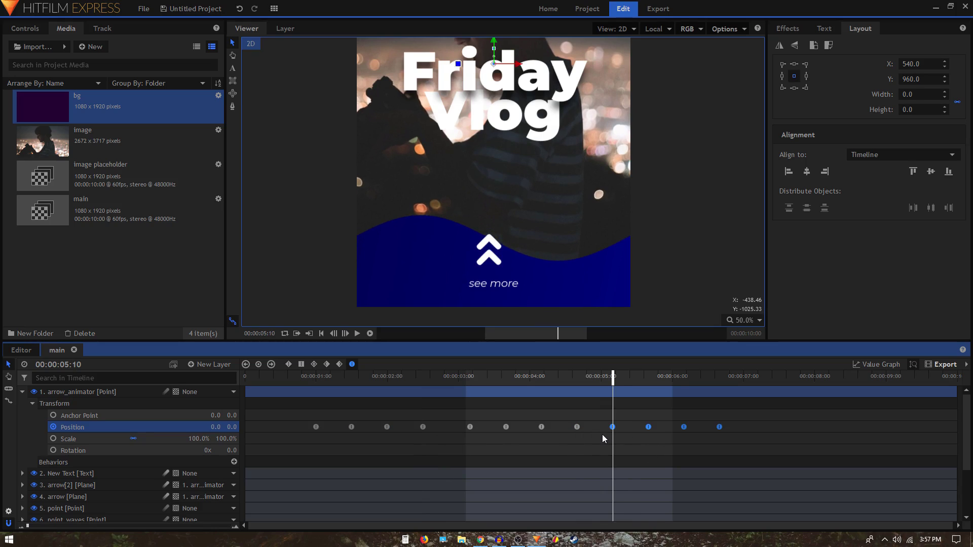
click(718, 427)
key(space)
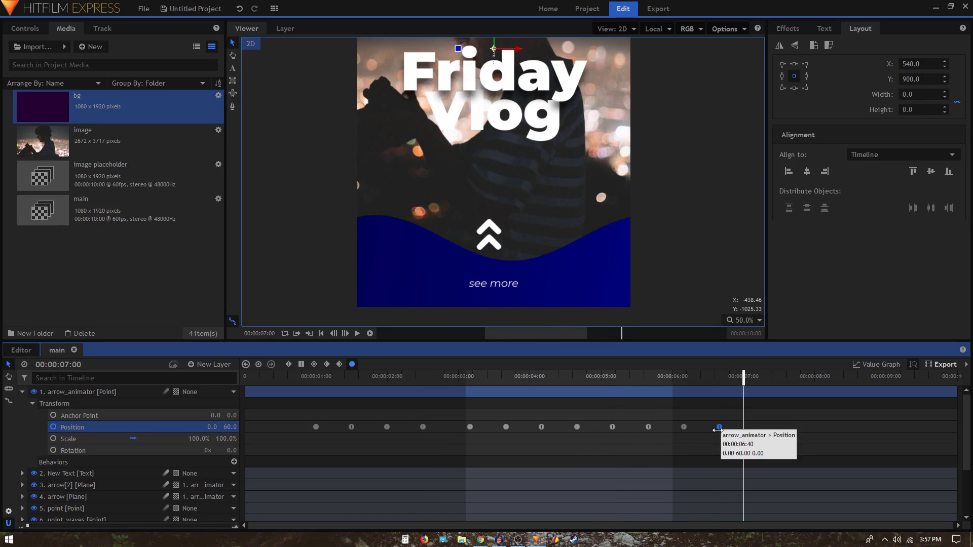
key(super)
key(Escape)
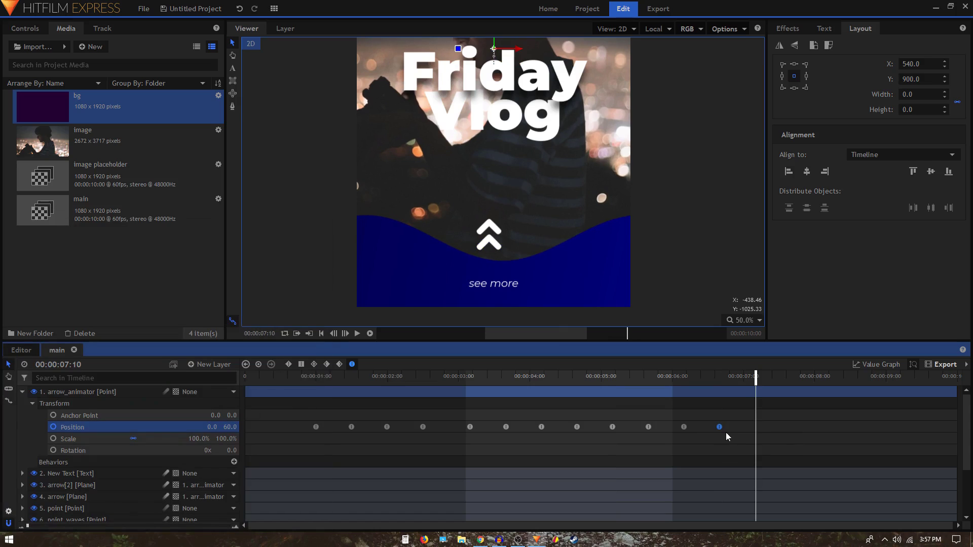
key(ctrl+v)
- Paste the copied Position keyframes once more starting at 00:00:09:10
click(862, 427)
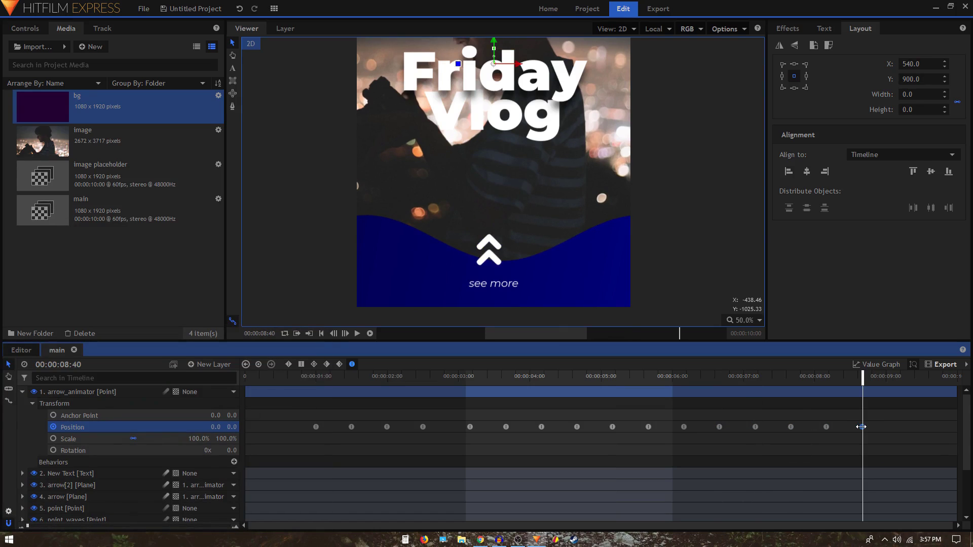
key(space)
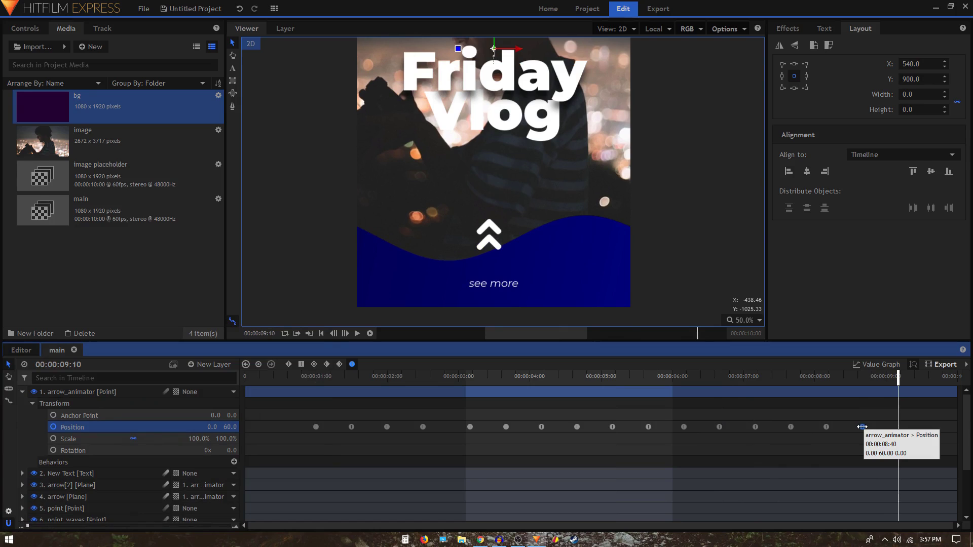
key(ctrl+v)
- Play back the repeating arrow animation from about the one-second mark with the whole frame in view
click(317, 383)
key(space)
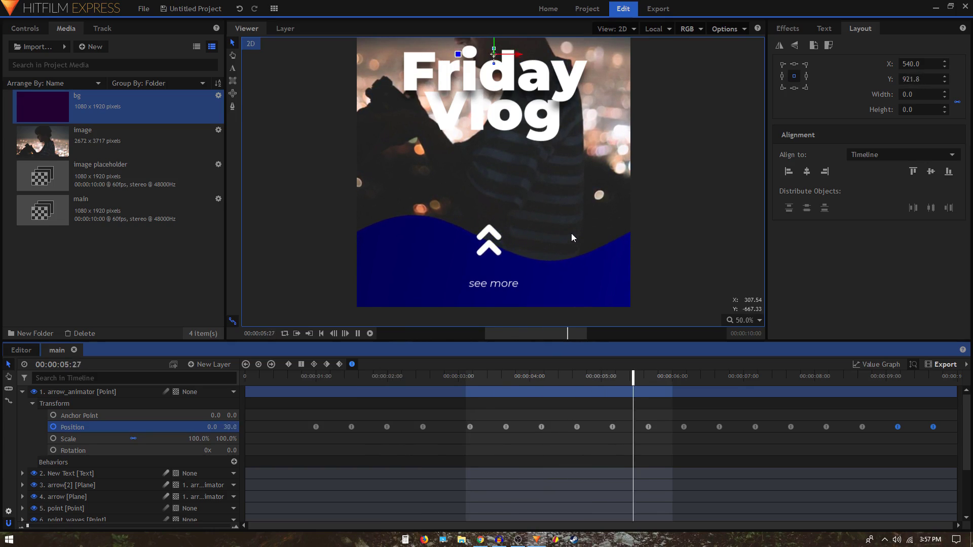
scroll(534, 198, down, 1)
scroll(533, 199, down, 1)
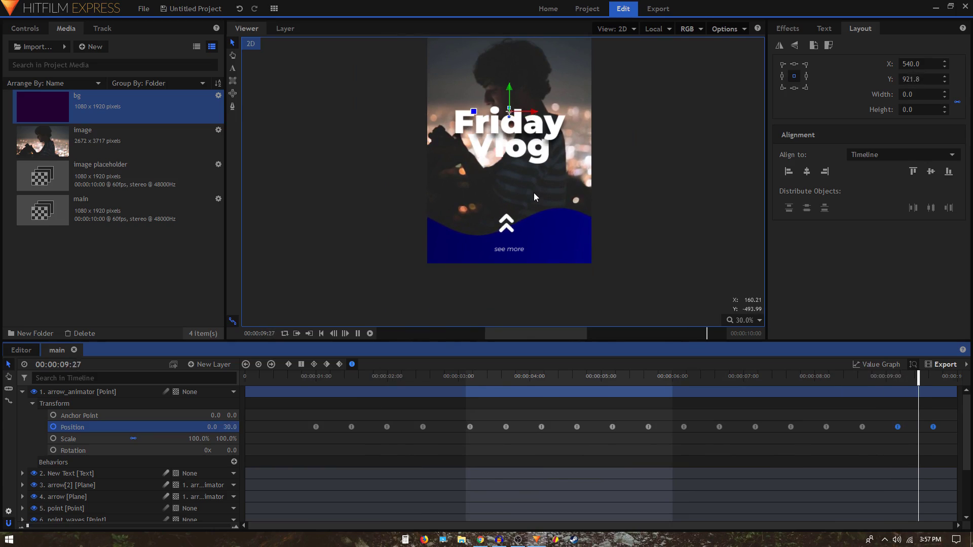
key(space)
drag(476, 160, 480, 213)
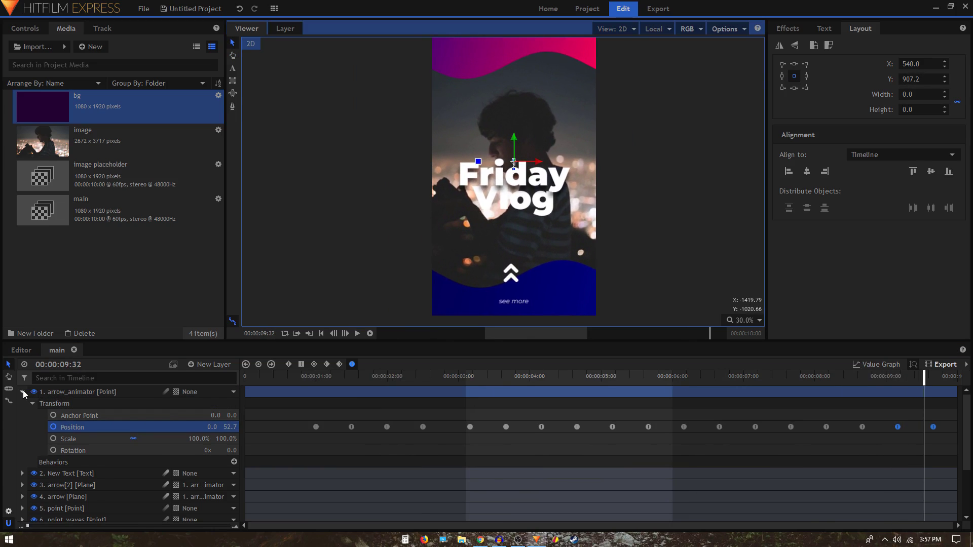
- Collapse the "arrow_animator" properties and play the full story animation from 00:00:00:00
click(22, 392)
click(272, 376)
scroll(552, 203, down, 1)
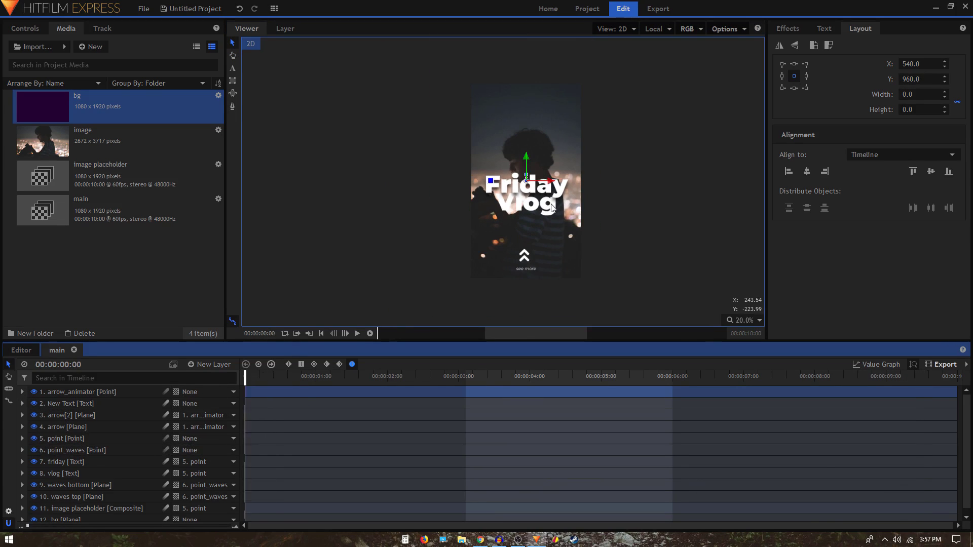
key(space)
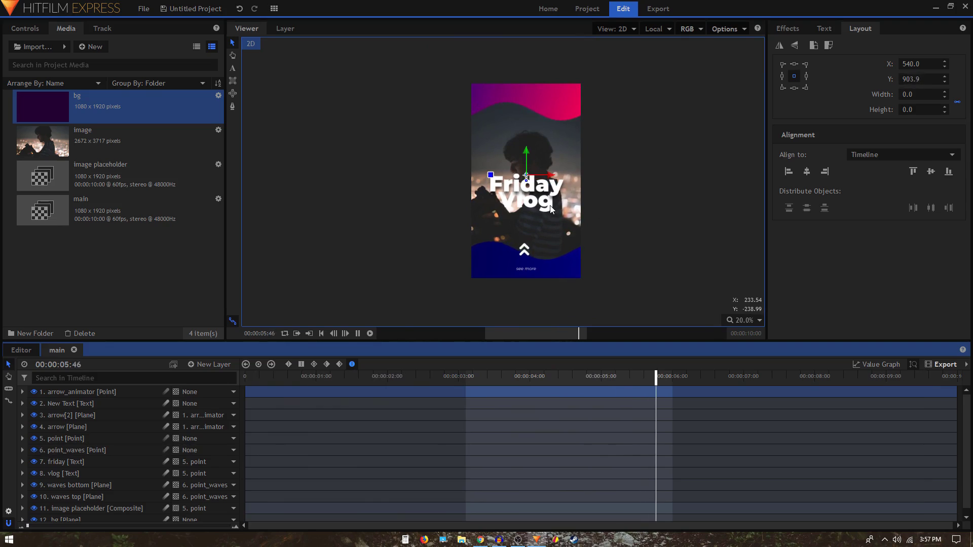
click(357, 333)
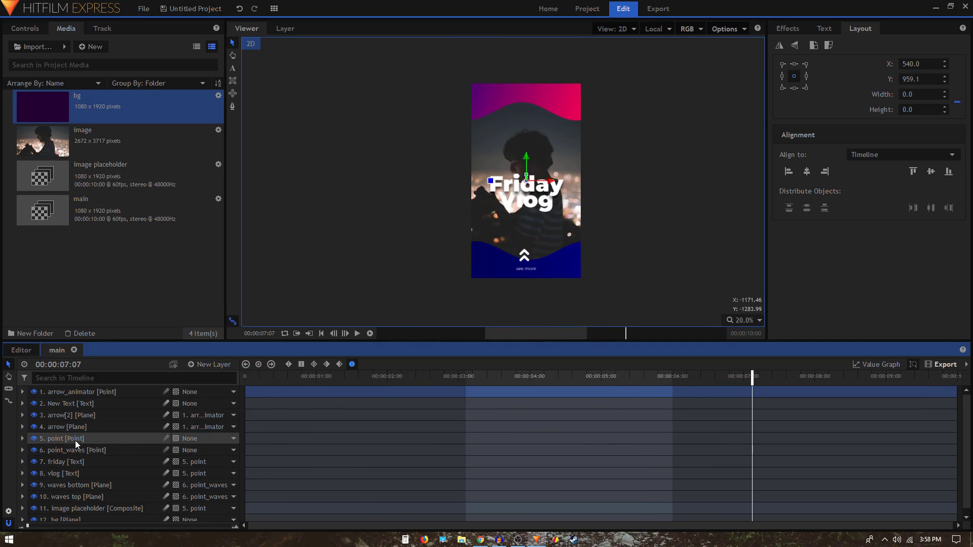
- Duplicate the "waves bottom" plane layer
click(78, 487)
click(76, 495)
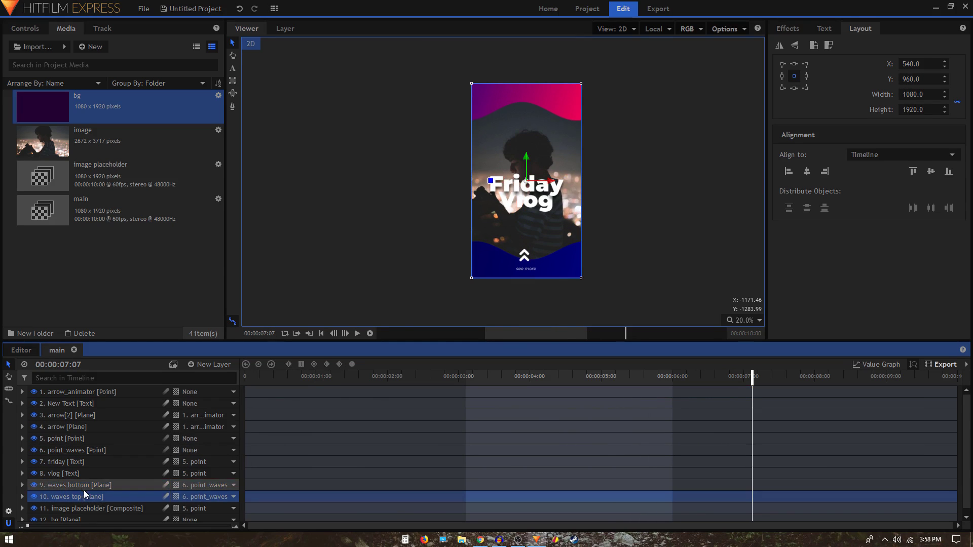
scroll(523, 224, up, 3)
scroll(436, 276, down, 2)
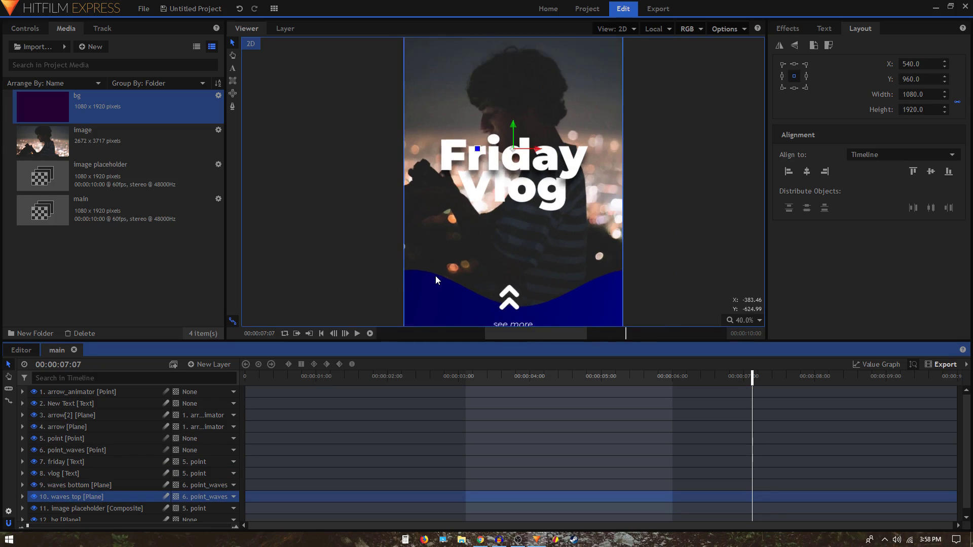
click(71, 486)
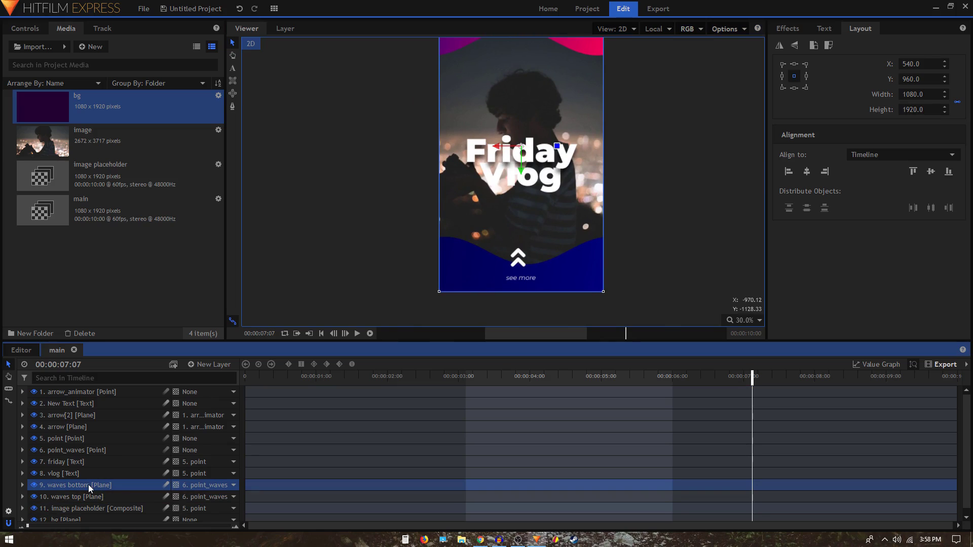
key(ctrl+d)
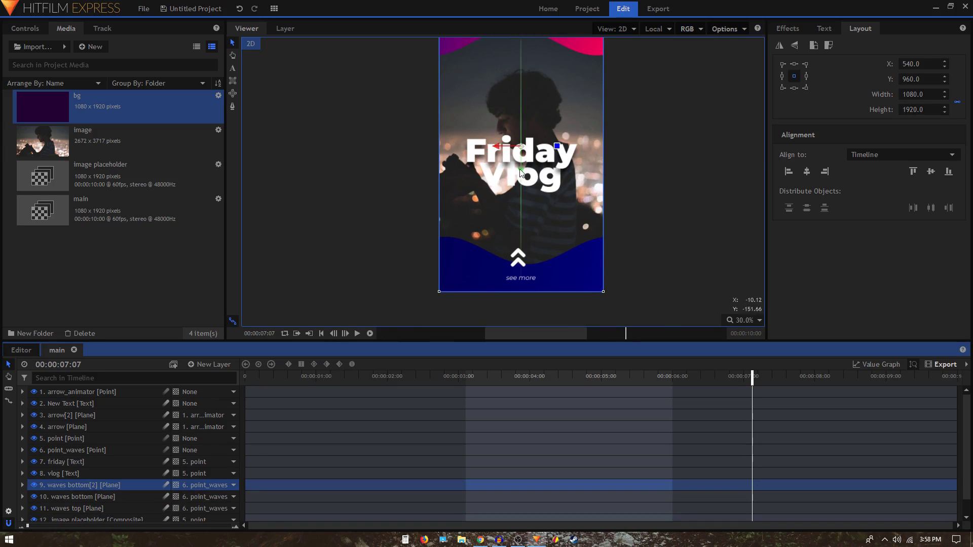
- Move the duplicated bottom wave up to Y 863.3 in the frame and undo its sideways shift
drag(520, 172, 522, 181)
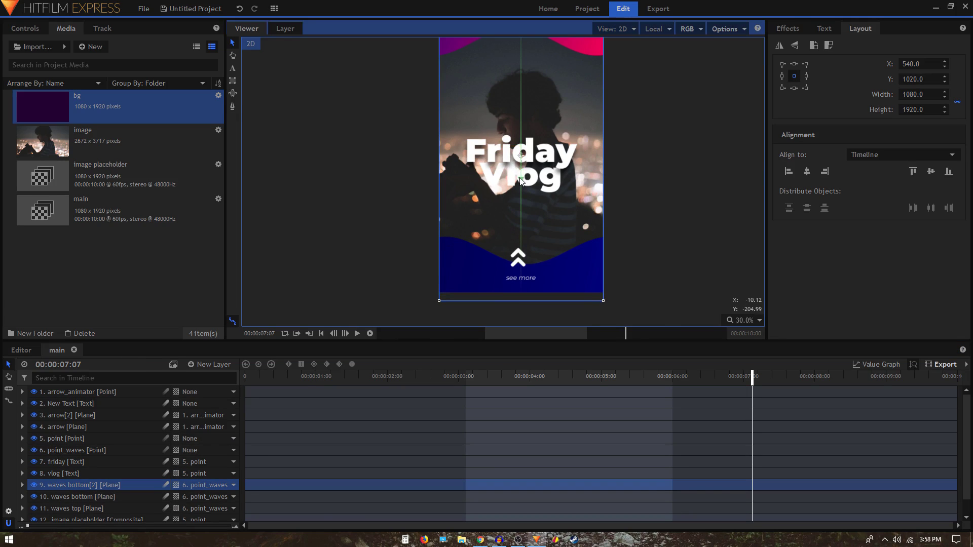
key(ctrl+z)
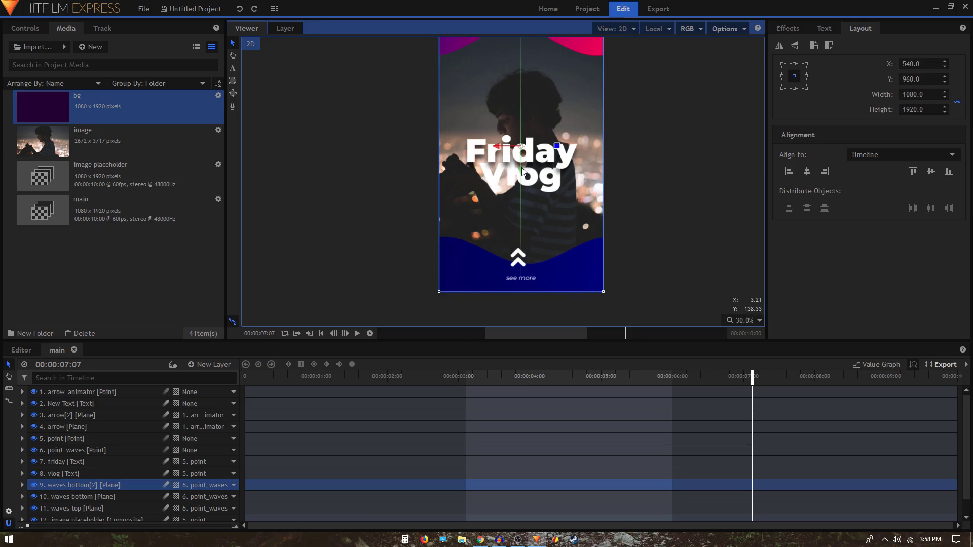
drag(522, 173, 489, 139)
scroll(583, 240, up, 3)
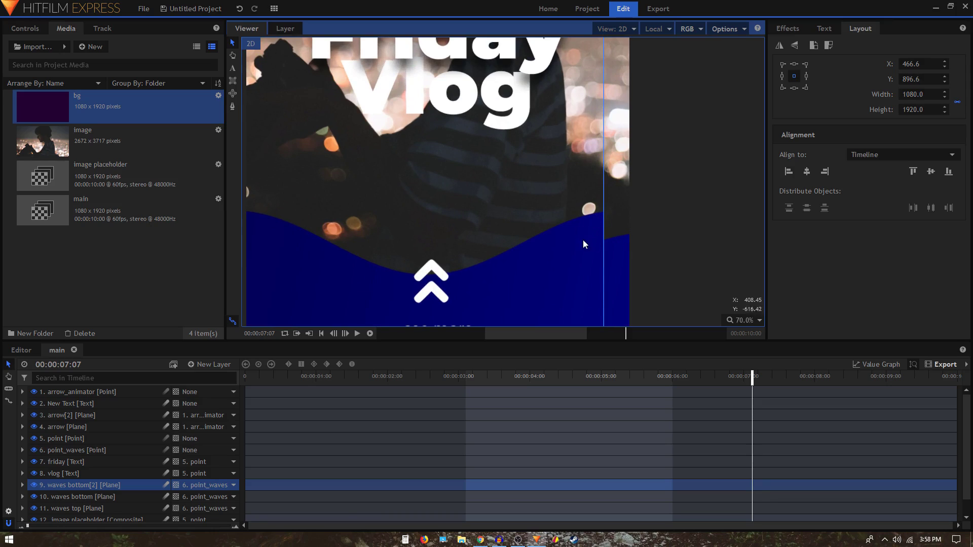
scroll(600, 227, down, 3)
key(ctrl+z)
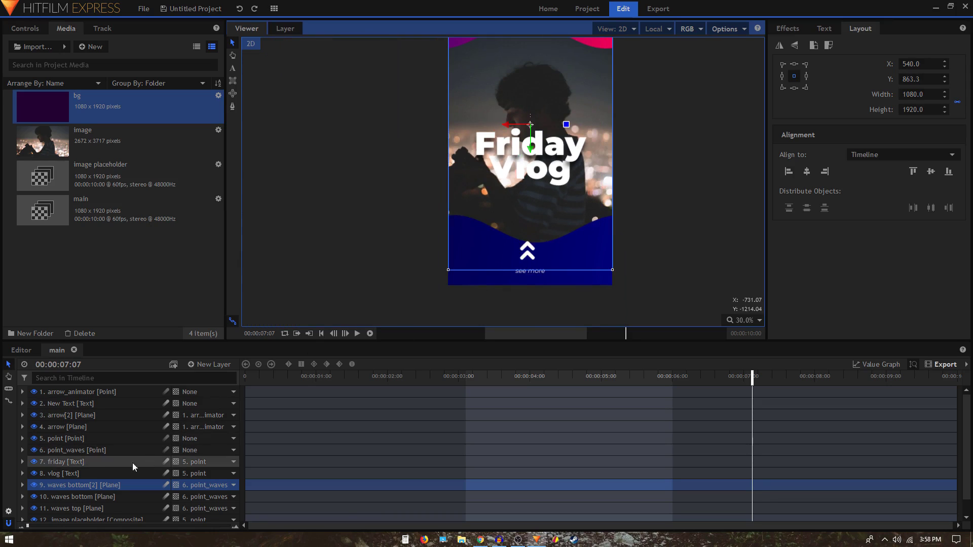
- Scale the "waves bottom[2]" layer to 127% and set its Position to -125.0, 96.6
click(22, 485)
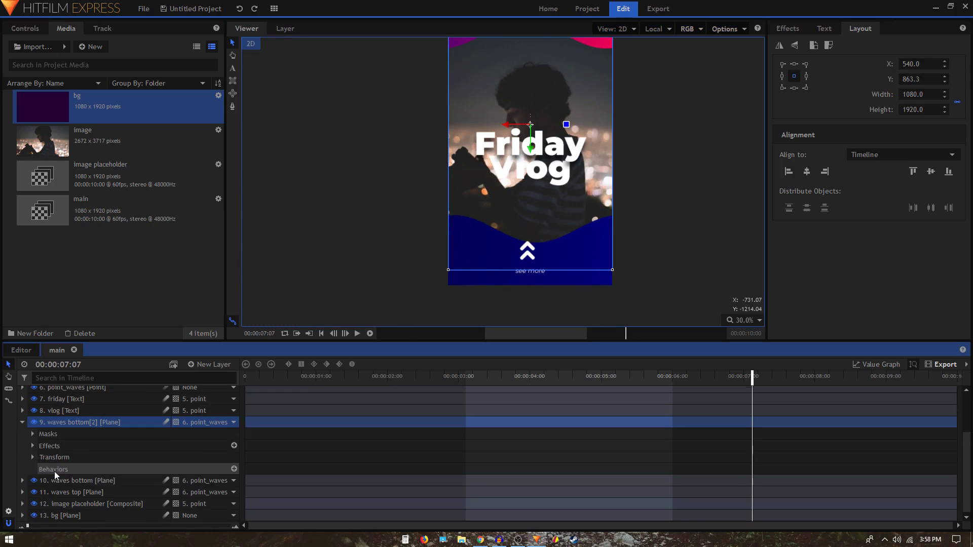
click(32, 456)
mouse_move(205, 504)
mouse_down()
mouse_move(240, 503)
mouse_move(191, 492)
mouse_up()
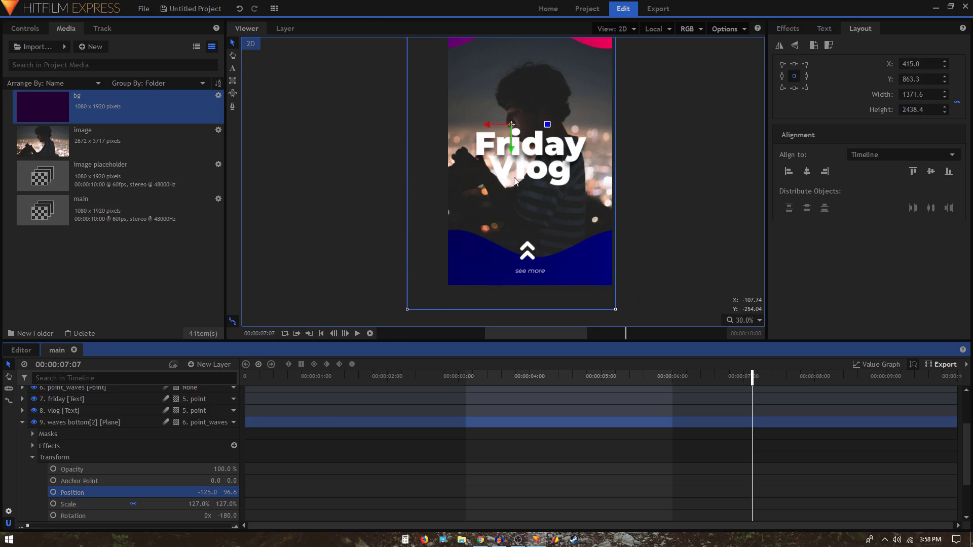
scroll(497, 282, up, 4)
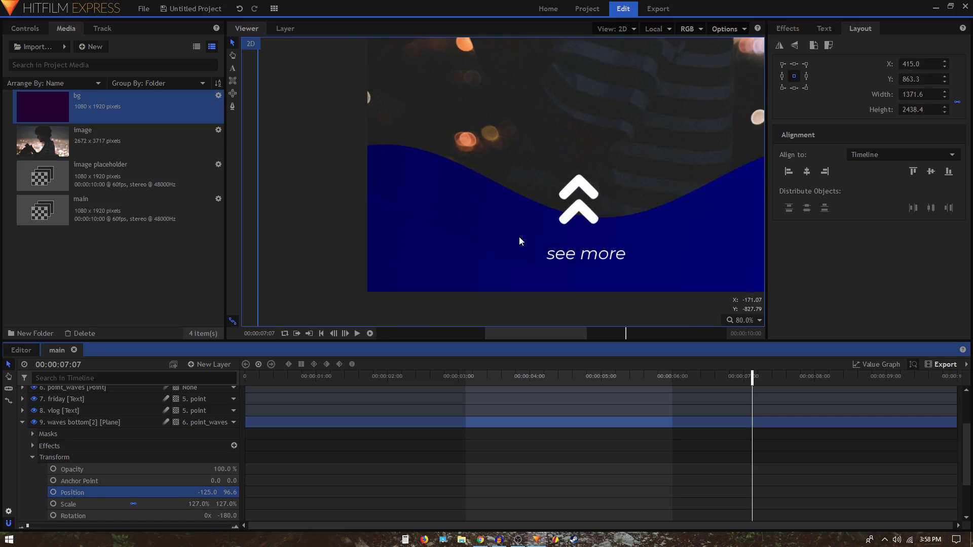
scroll(520, 241, down, 3)
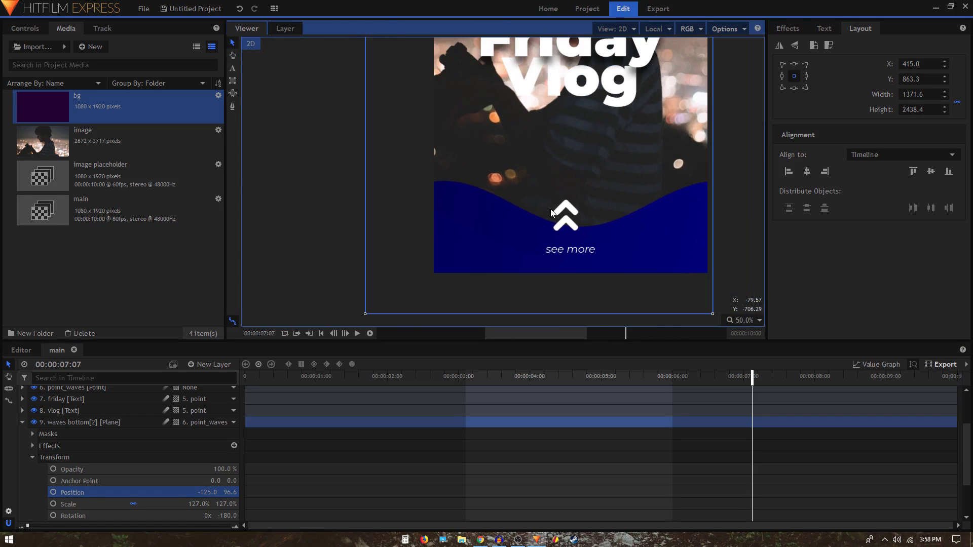
click(22, 421)
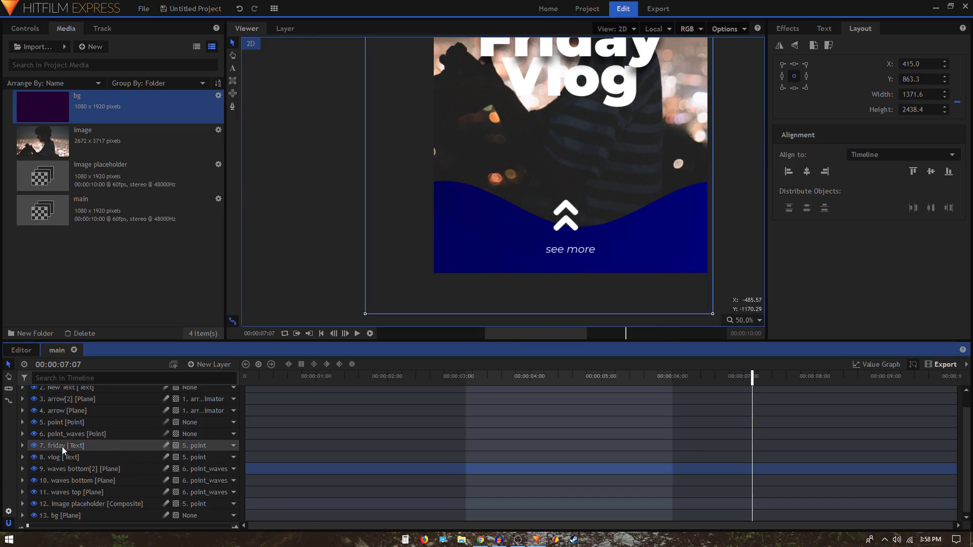
- Shift the "waves bottom[2]" layer 15 frames later in the timeline and play the animation from 00:00:00:00
click(253, 382)
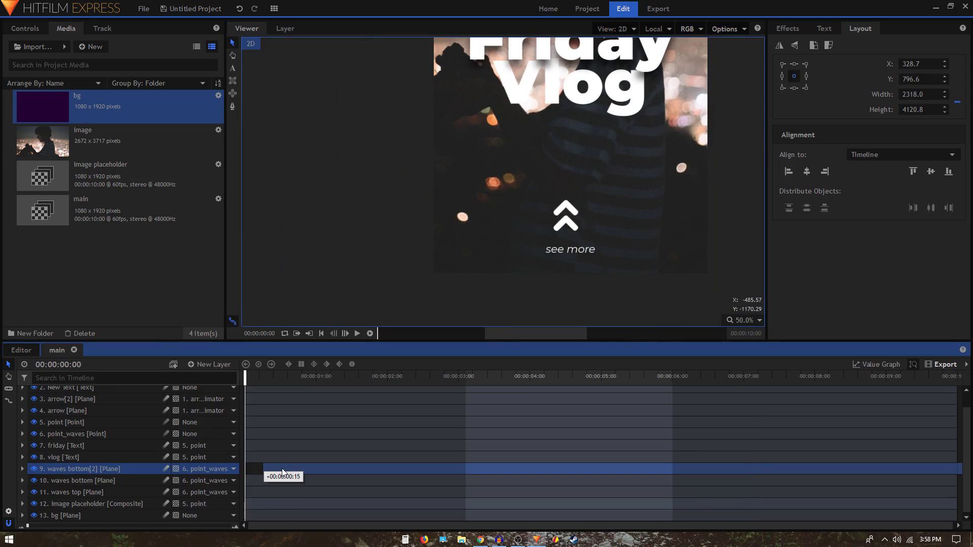
key(space)
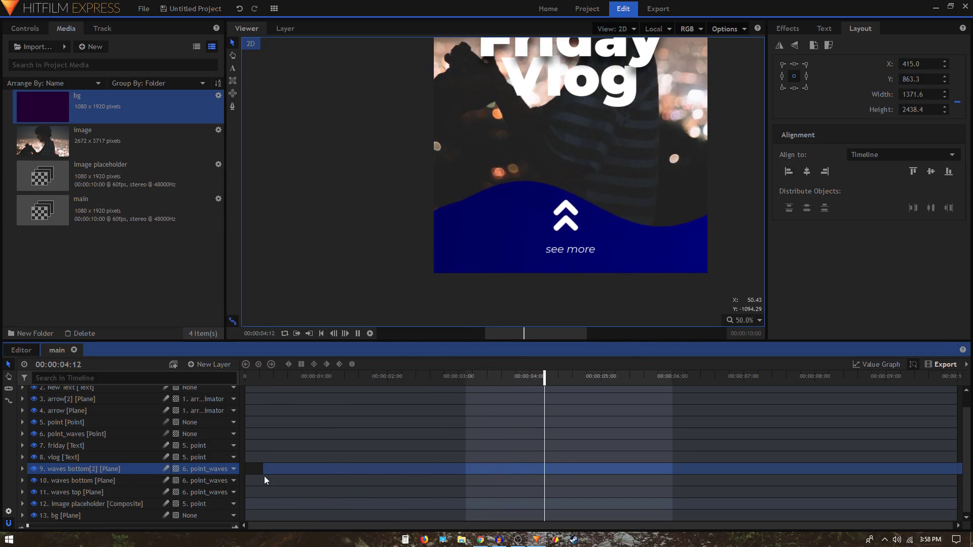
key(space)
- Set both the End Color and the Start Color of the "waves bottom[2]" Color Gradient to black
click(23, 29)
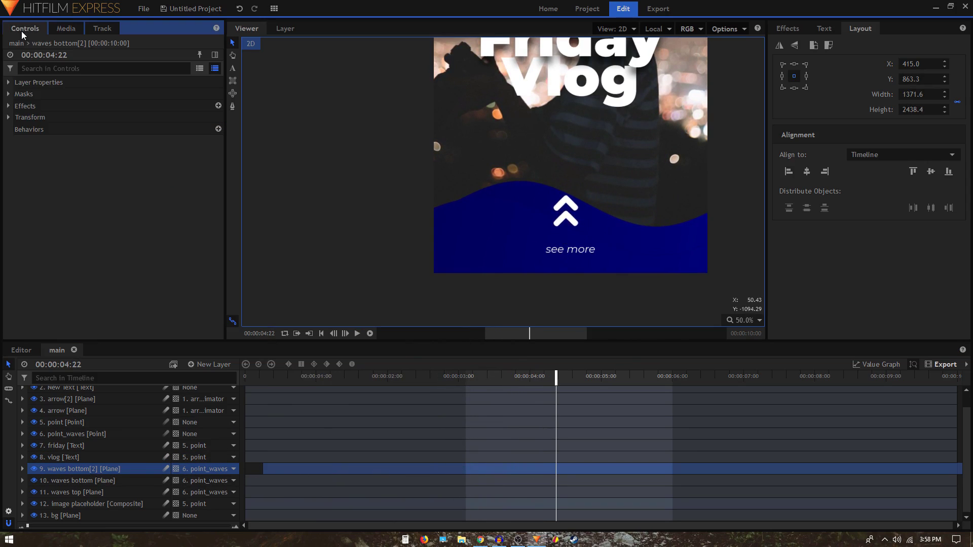
click(9, 106)
click(18, 128)
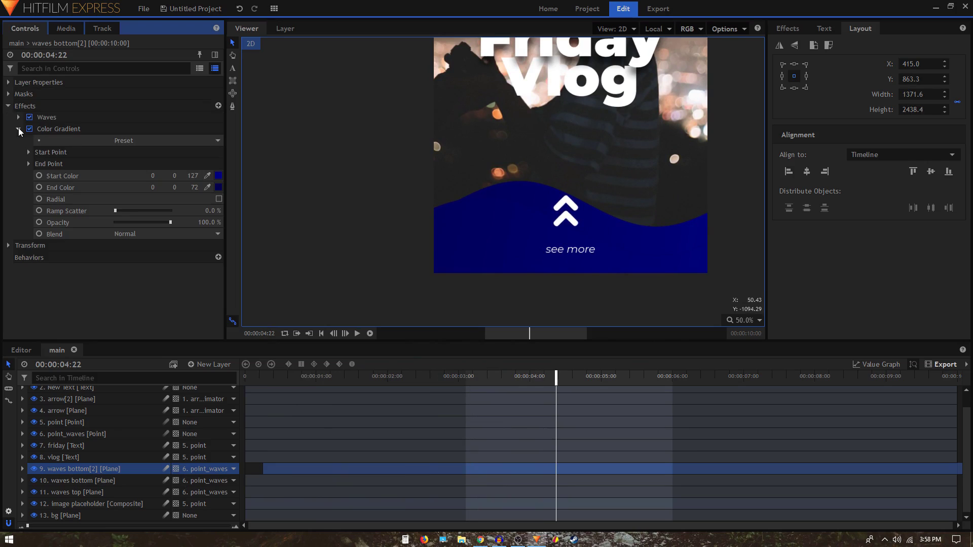
click(218, 187)
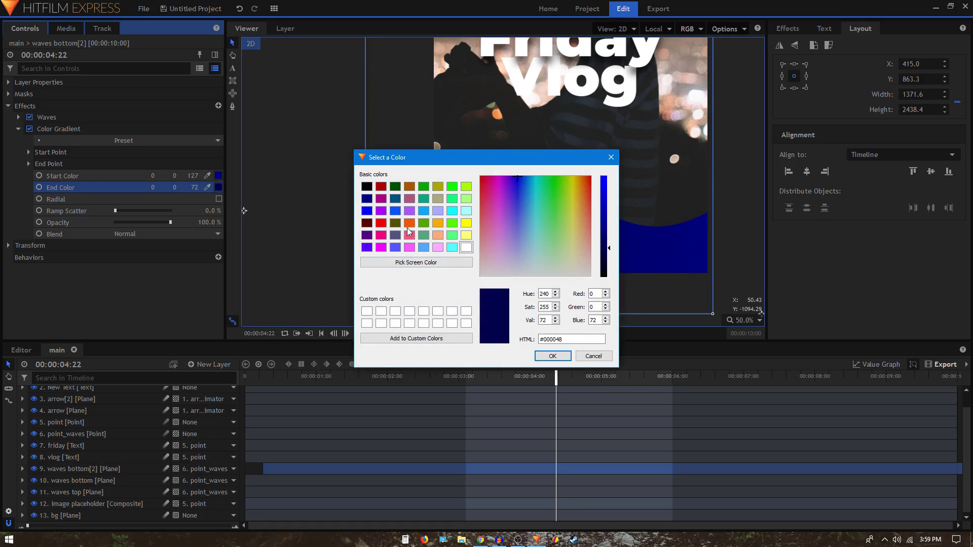
click(367, 186)
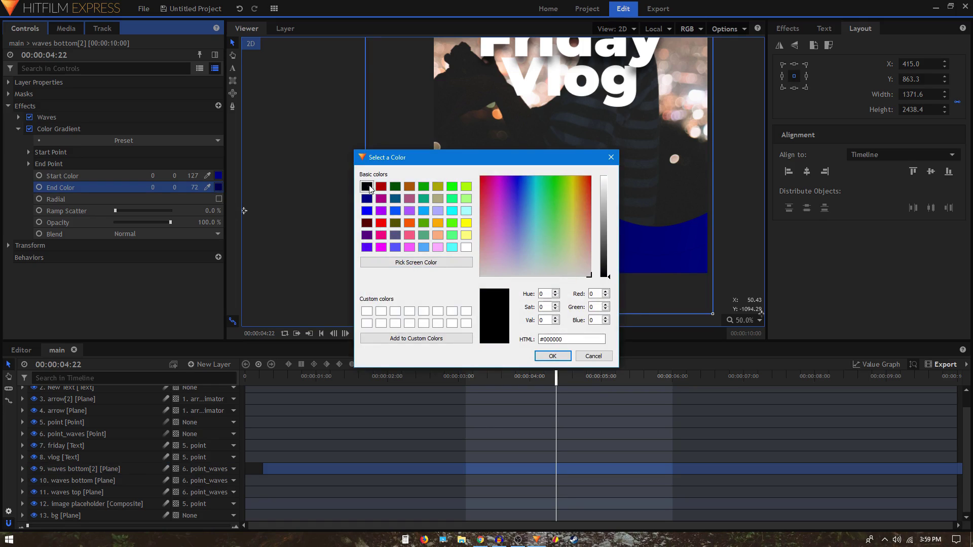
click(552, 356)
click(218, 175)
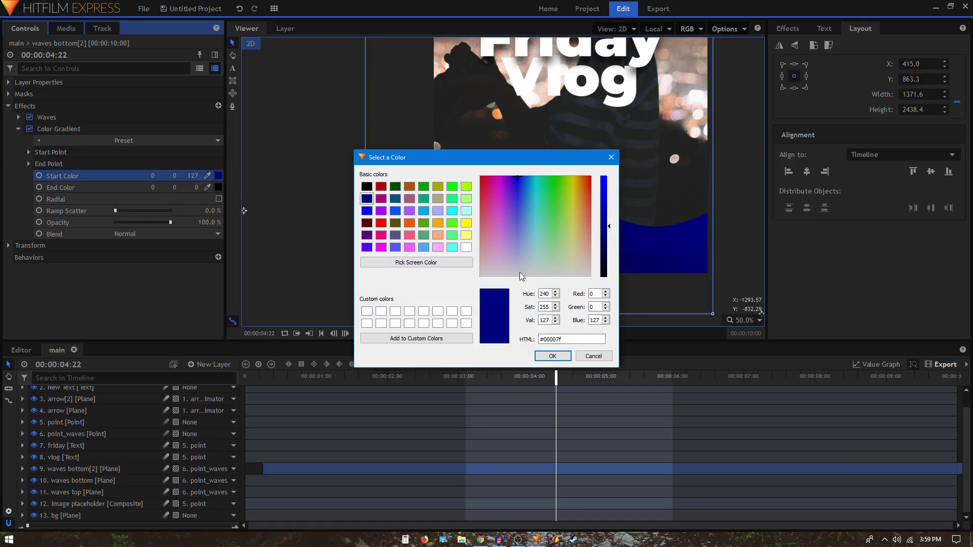
click(367, 187)
click(552, 356)
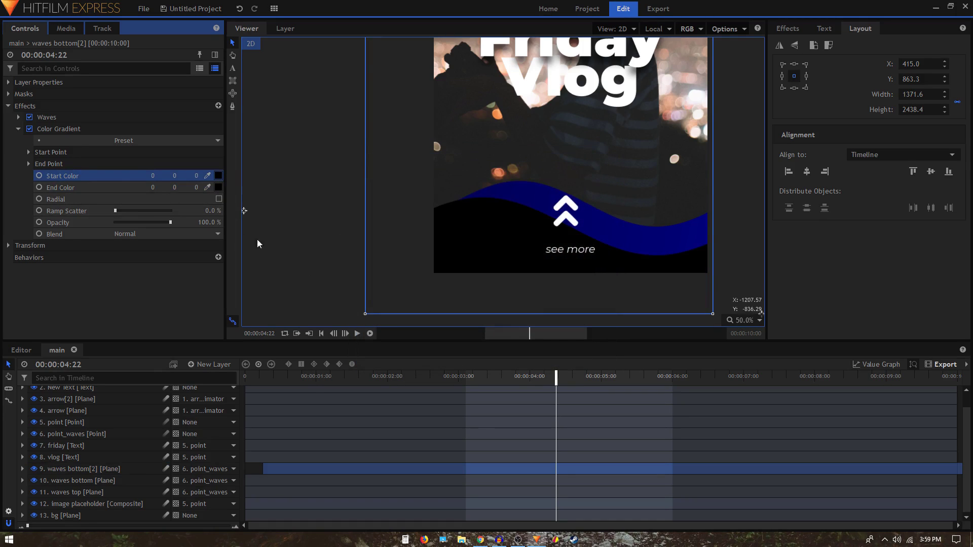
- Set the Color Gradient's End Color on "waves bottom[2]" to dark gray (76, 76, 76)
click(218, 187)
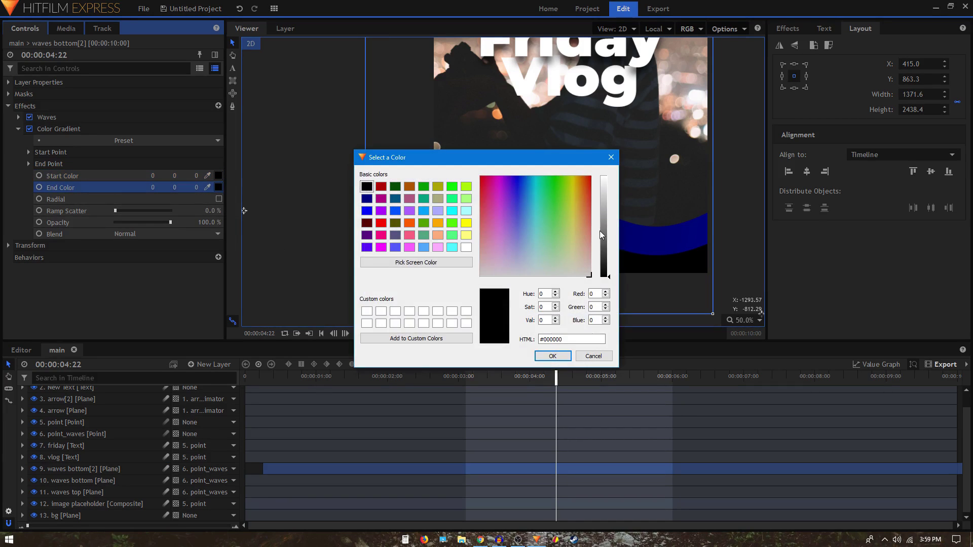
drag(601, 234, 605, 247)
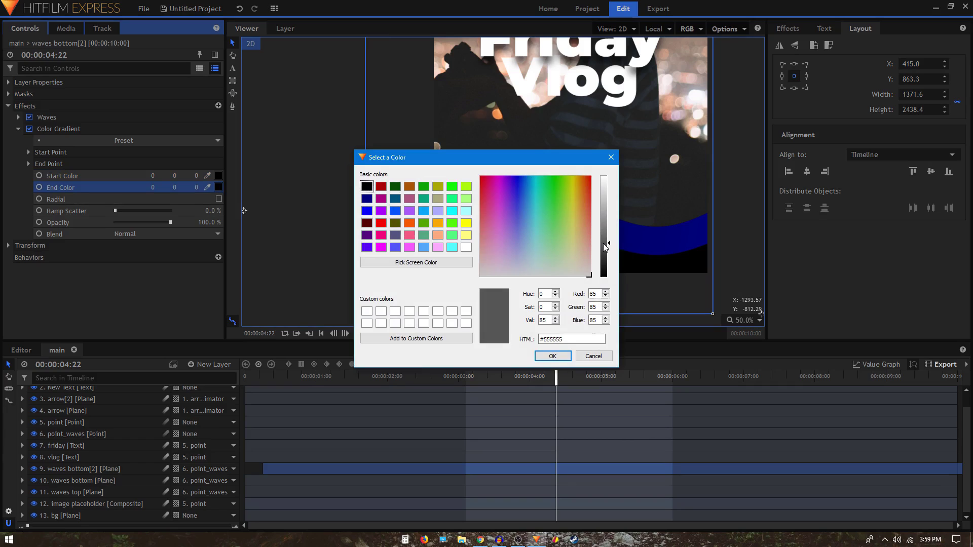
click(553, 356)
scroll(576, 205, down, 1)
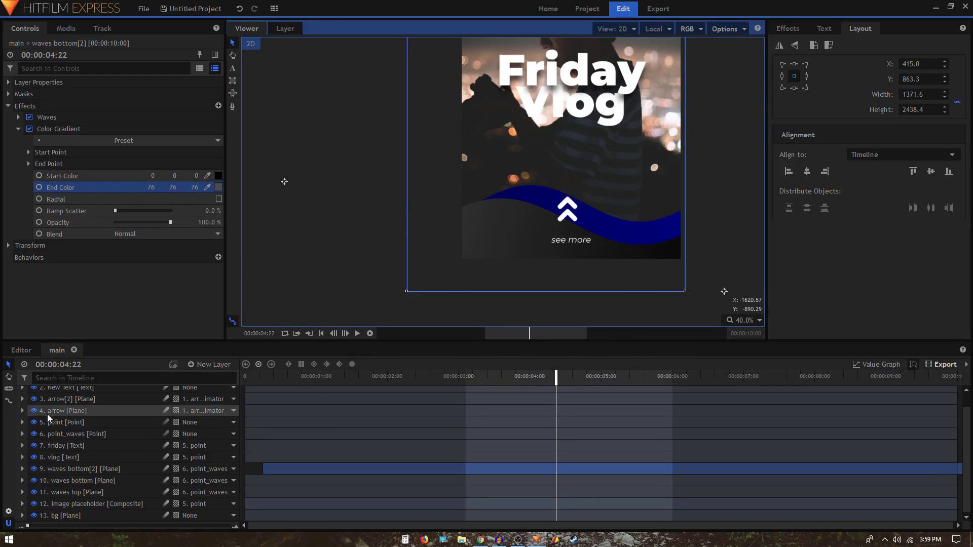
- Play the story from the beginning to check the layered bottom waves, pausing at 00:00:02:47
click(251, 386)
key(space)
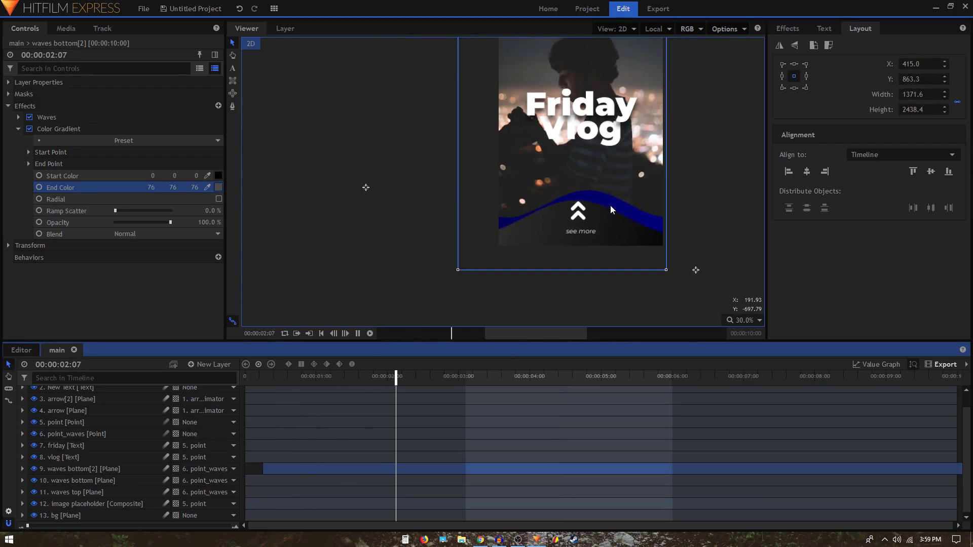
scroll(618, 193, down, 2)
key(space)
- Deselect the wave layer, play on from 00:00:02:47 with the full frame in view, and stop at 00:00:04:35
drag(640, 189, 618, 213)
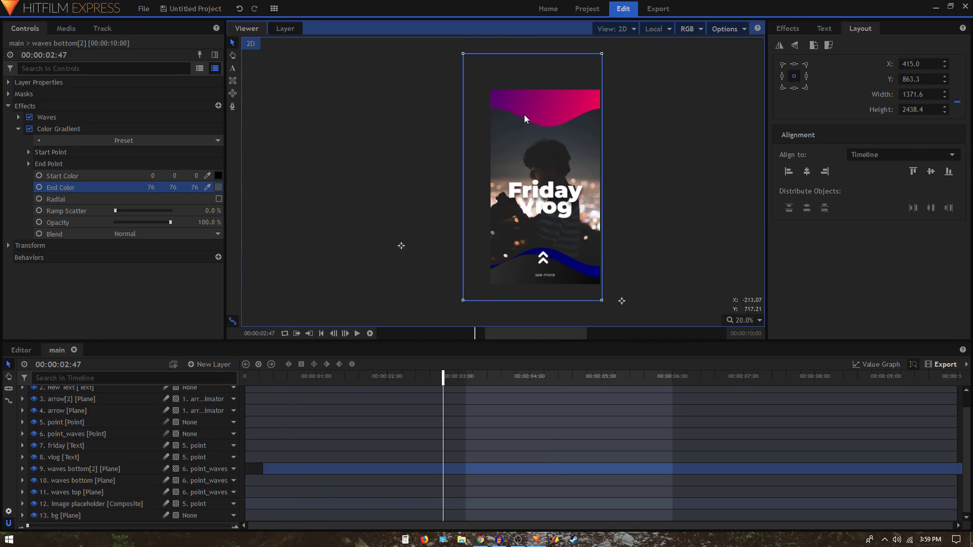
drag(581, 274, 537, 284)
click(595, 265)
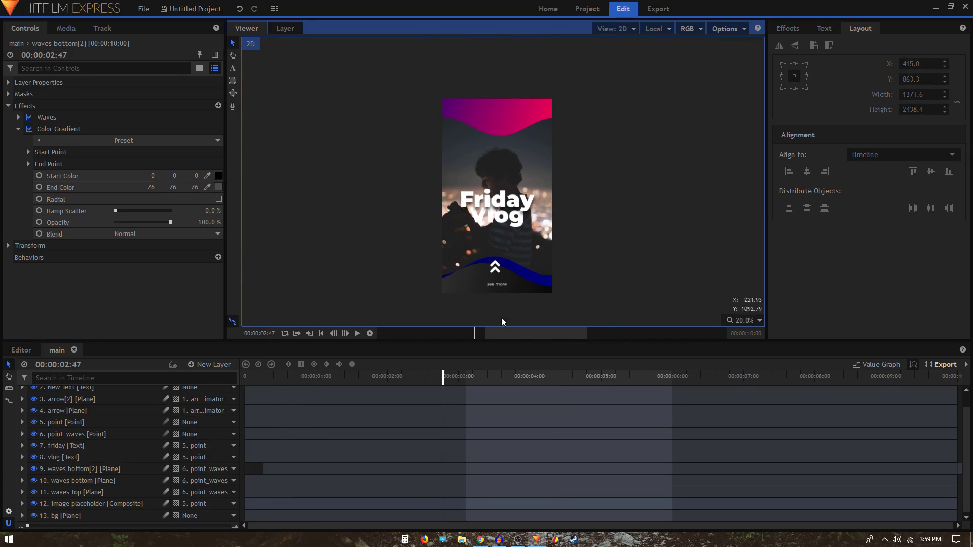
drag(440, 282, 455, 259)
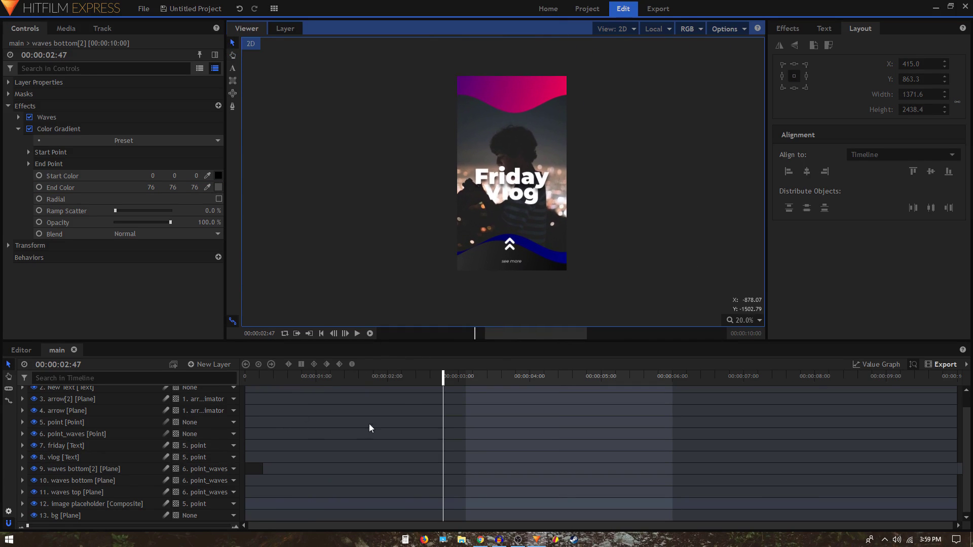
key(space)
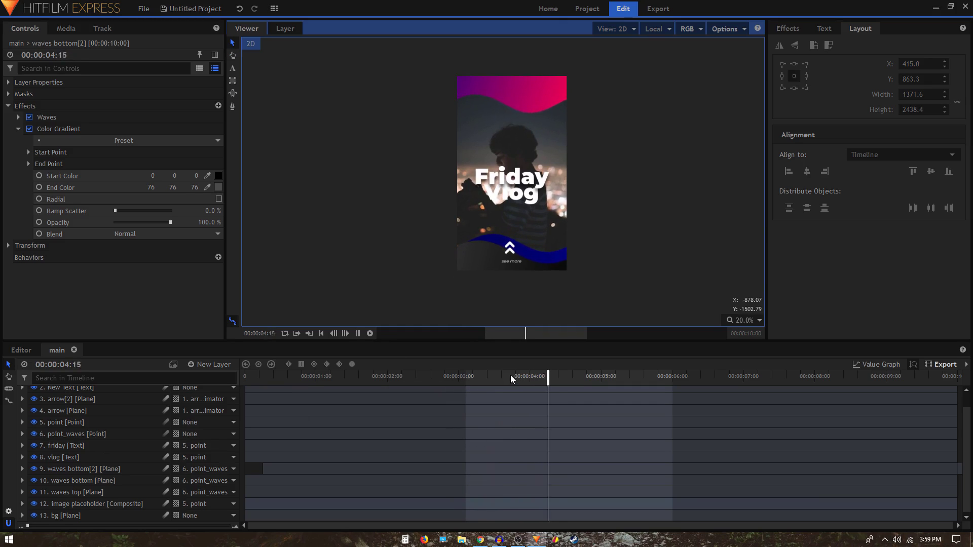
click(572, 378)
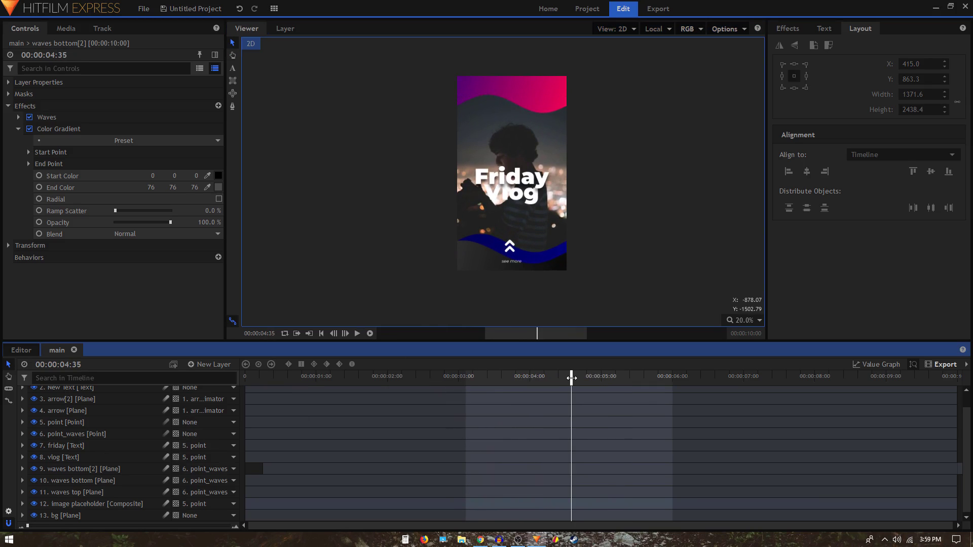